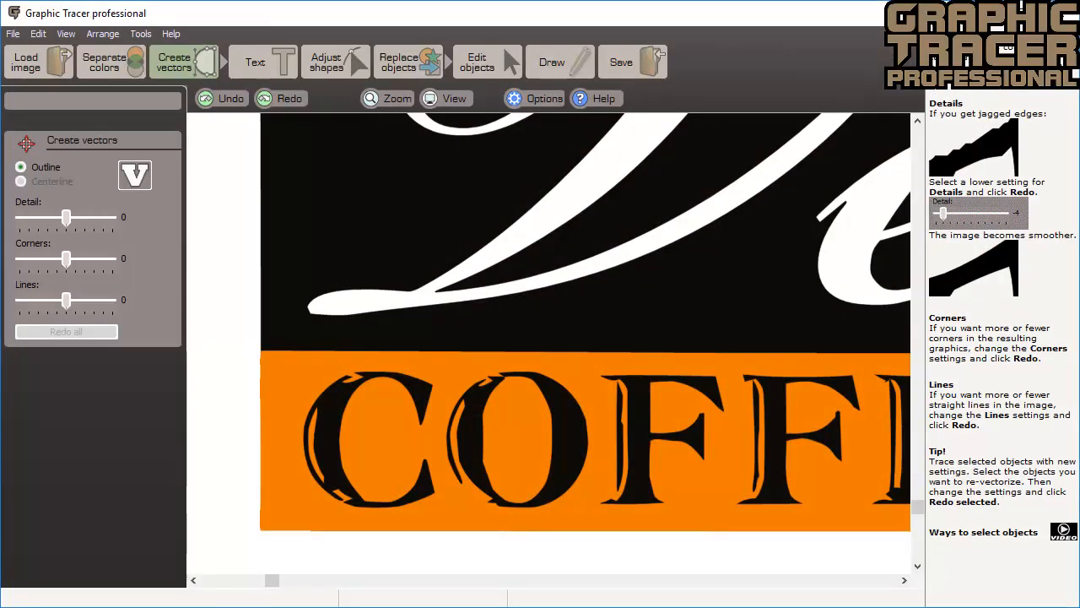
scroll(584, 330, down, 3)
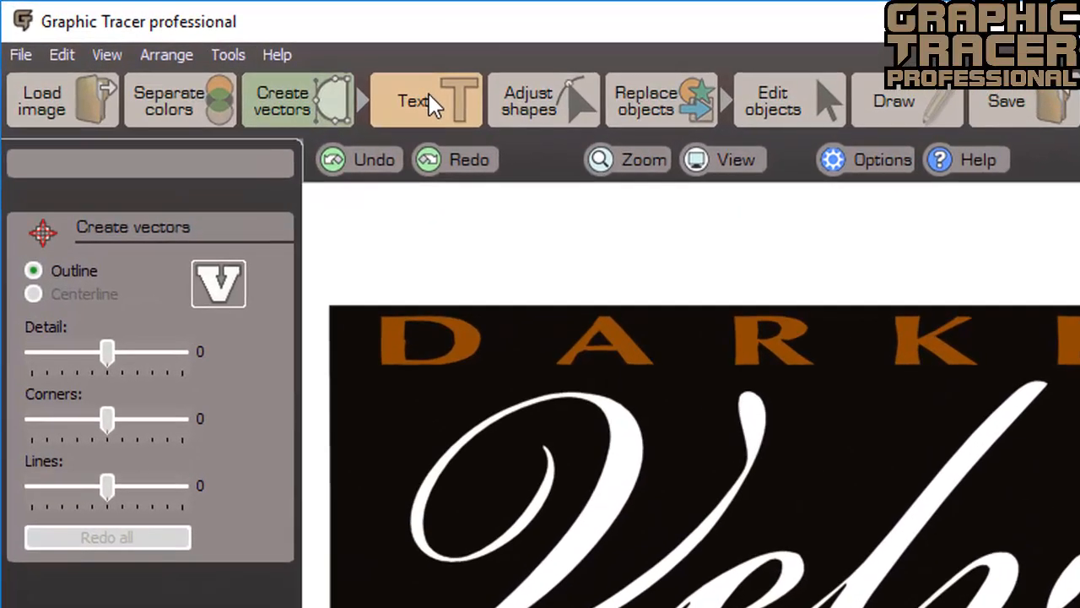
click(265, 59)
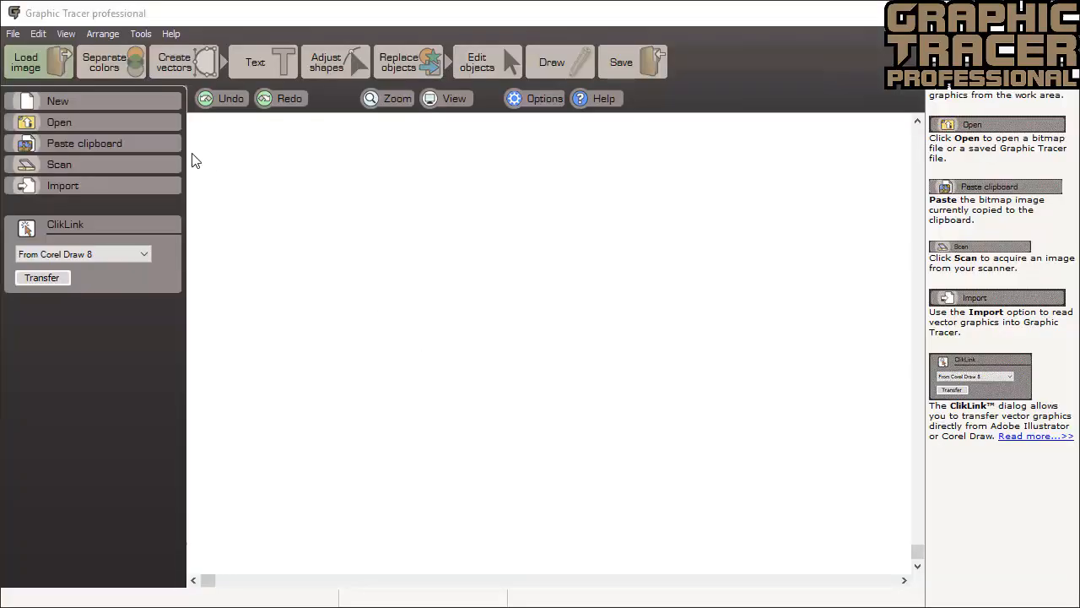
Step: Open the sample image Velvet.gif and separate its colors using the automatically picked palette
click(146, 125)
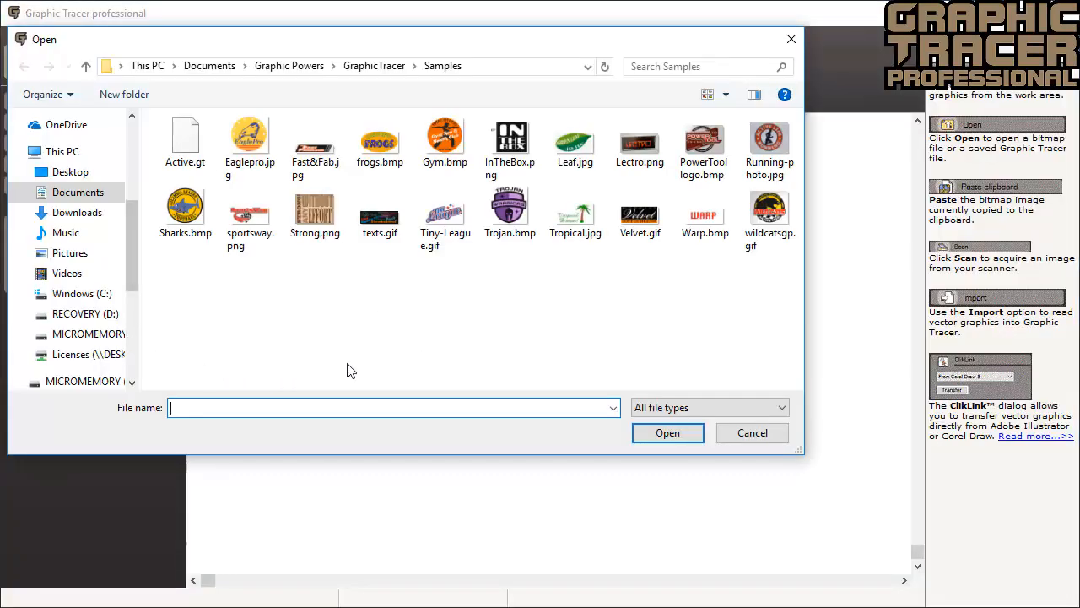
double_click(641, 228)
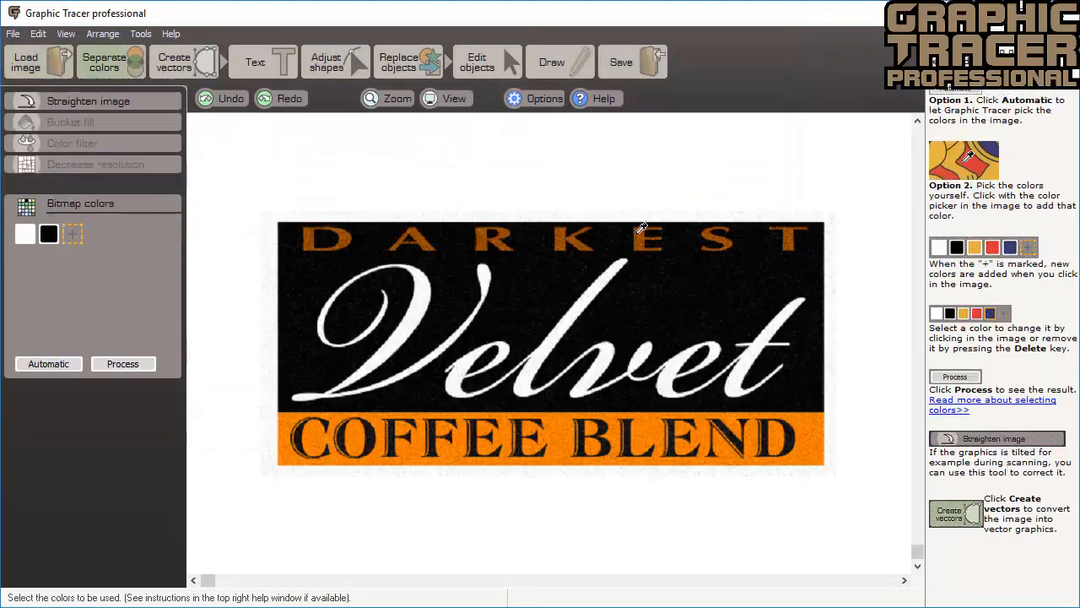
click(55, 363)
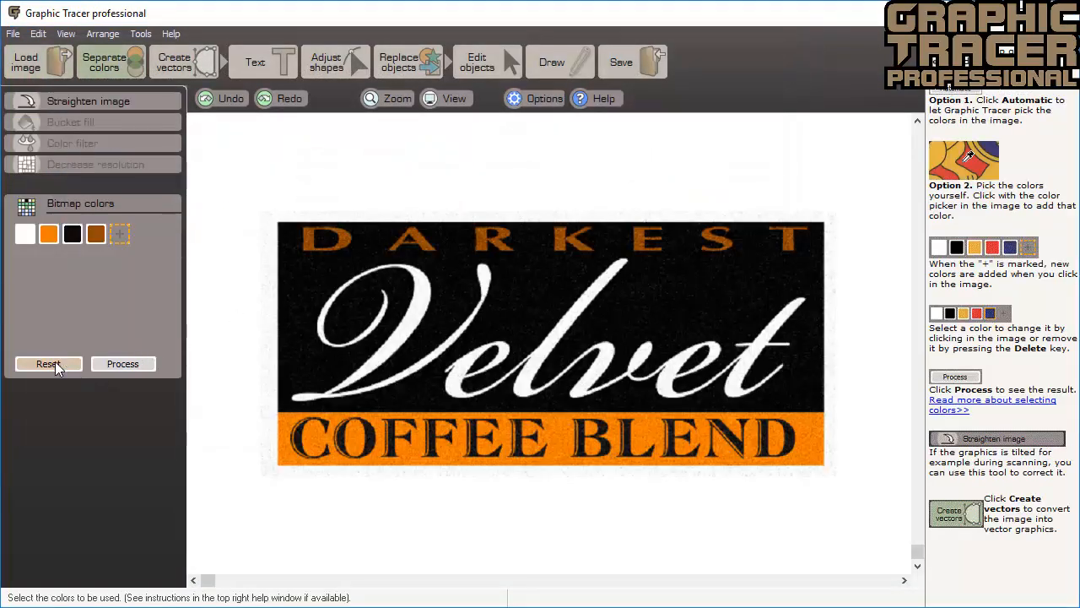
click(124, 364)
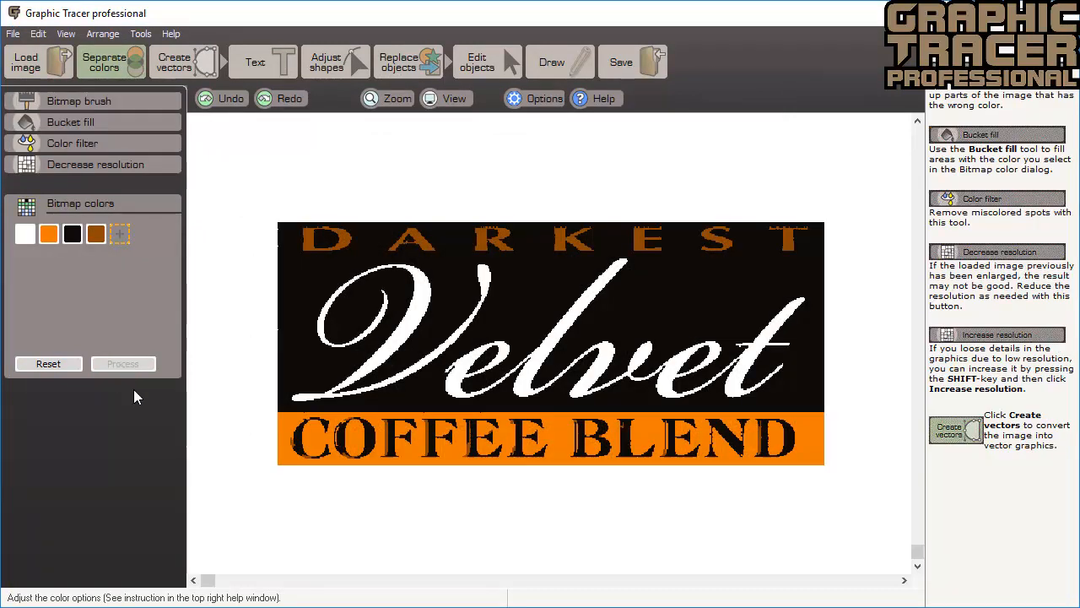
Step: Set the black bitmap color's adjustment to +21, reprocess the image, and check the COFFEE BLEND lettering up close
click(73, 236)
drag(66, 332, 85, 334)
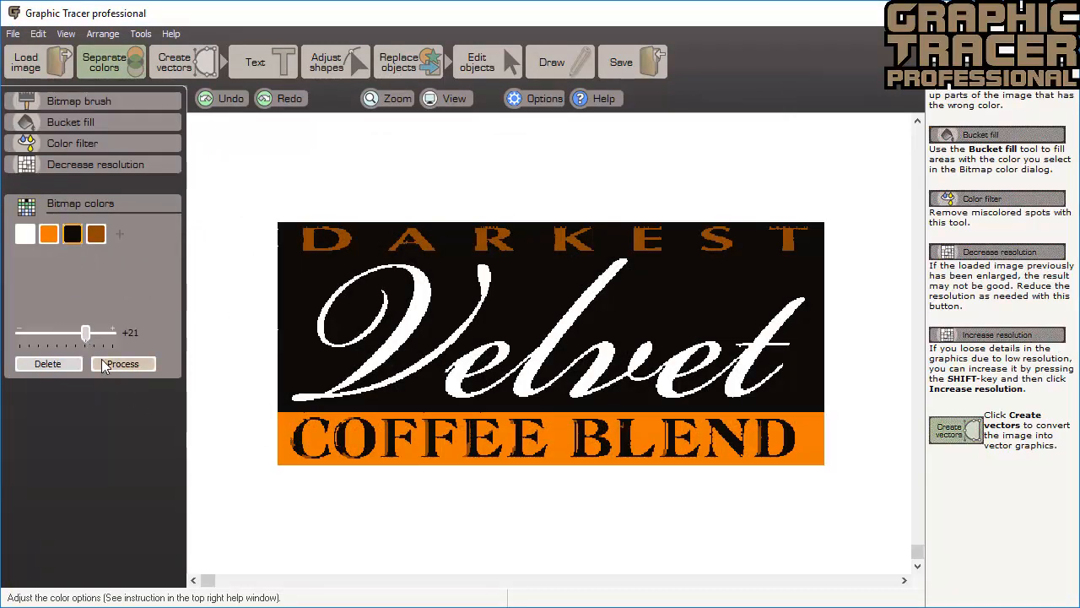
click(118, 363)
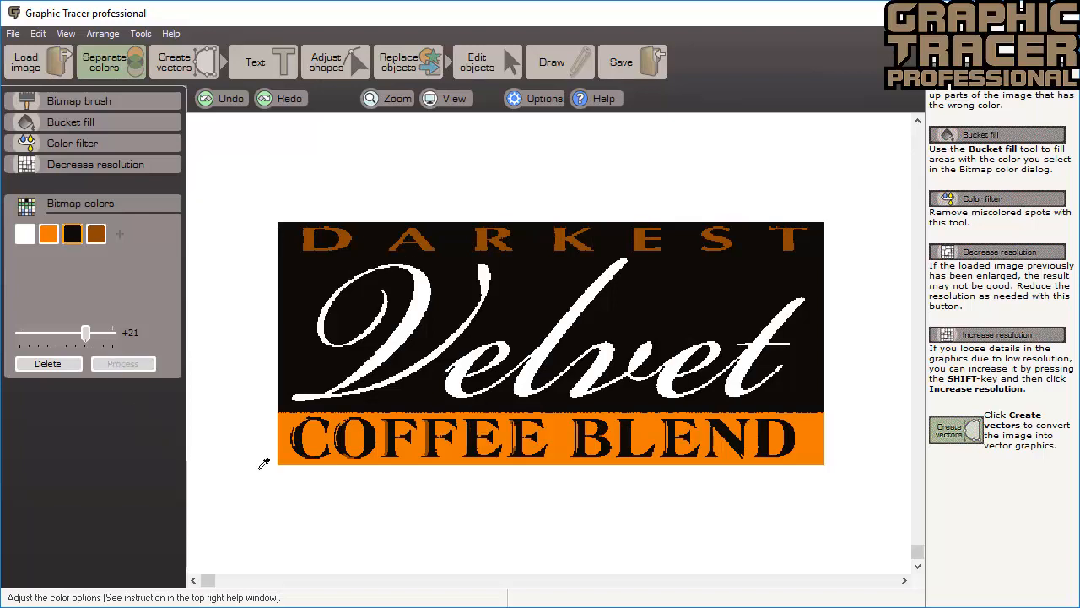
scroll(549, 332, up, 2)
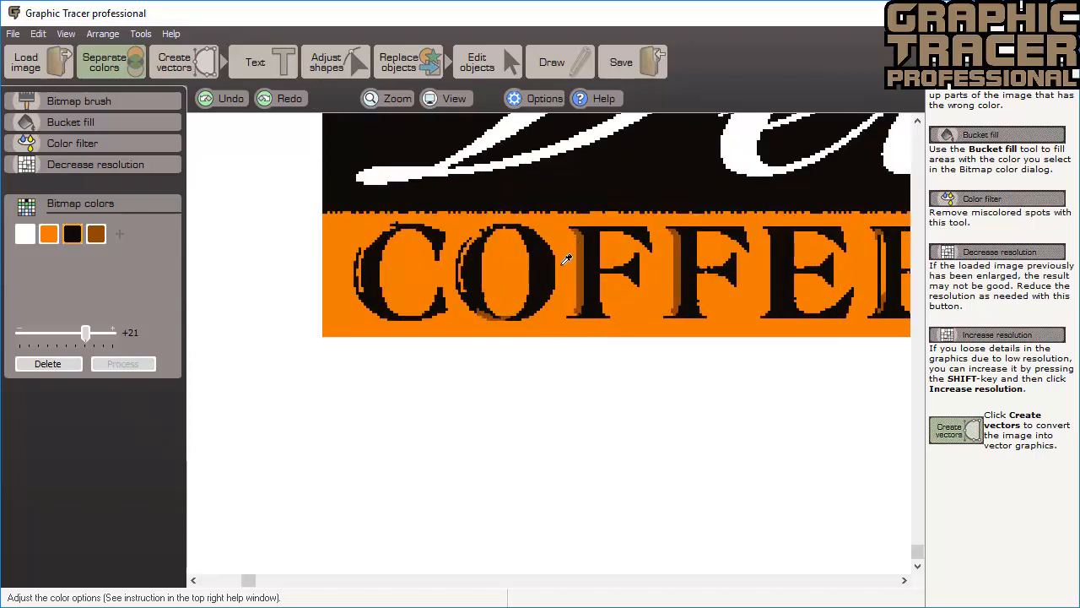
scroll(554, 295, down, 1)
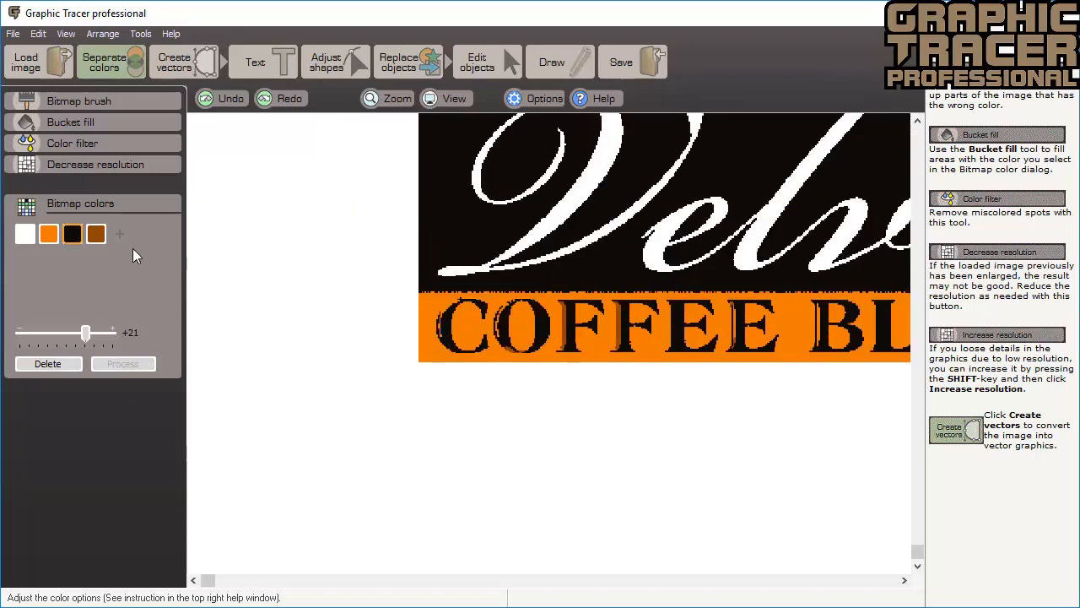
Step: Filter miscolored spots out of the COFFEE BLEND lettering, allowing only white, orange and black, and convert the image to vectors
click(86, 151)
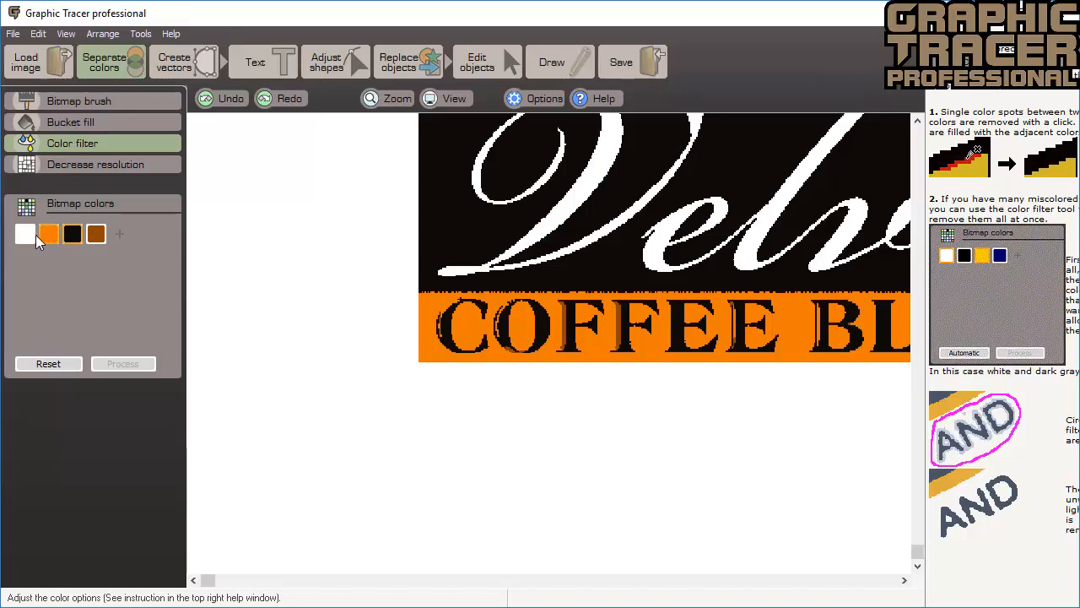
scroll(197, 302, down, 1)
mouse_move(368, 292)
mouse_down()
mouse_move(341, 317)
mouse_move(390, 385)
mouse_move(599, 418)
mouse_move(836, 416)
mouse_move(877, 379)
mouse_move(879, 305)
mouse_up()
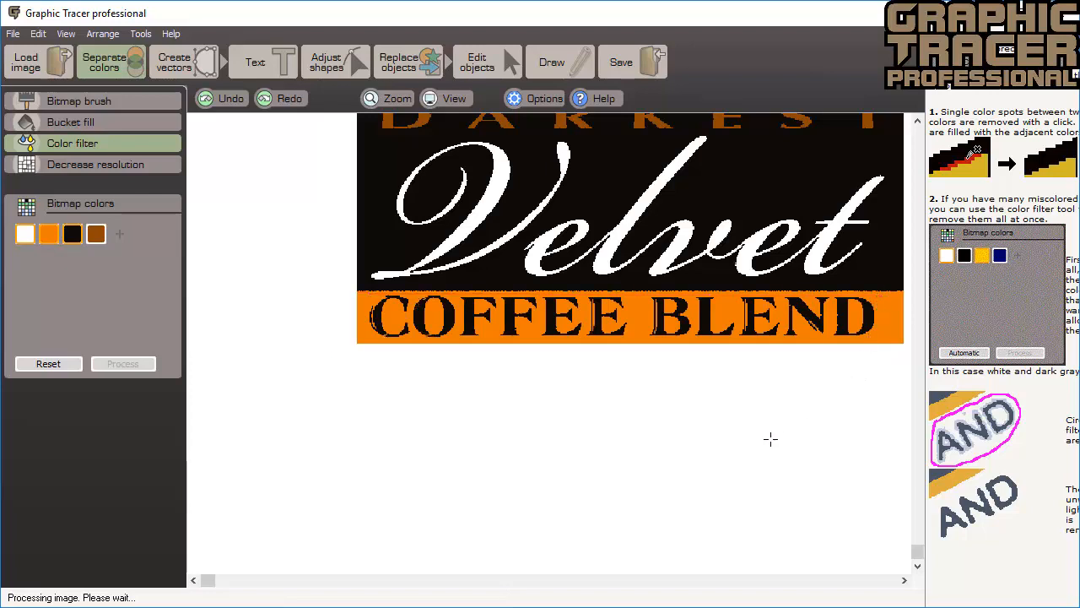
click(189, 65)
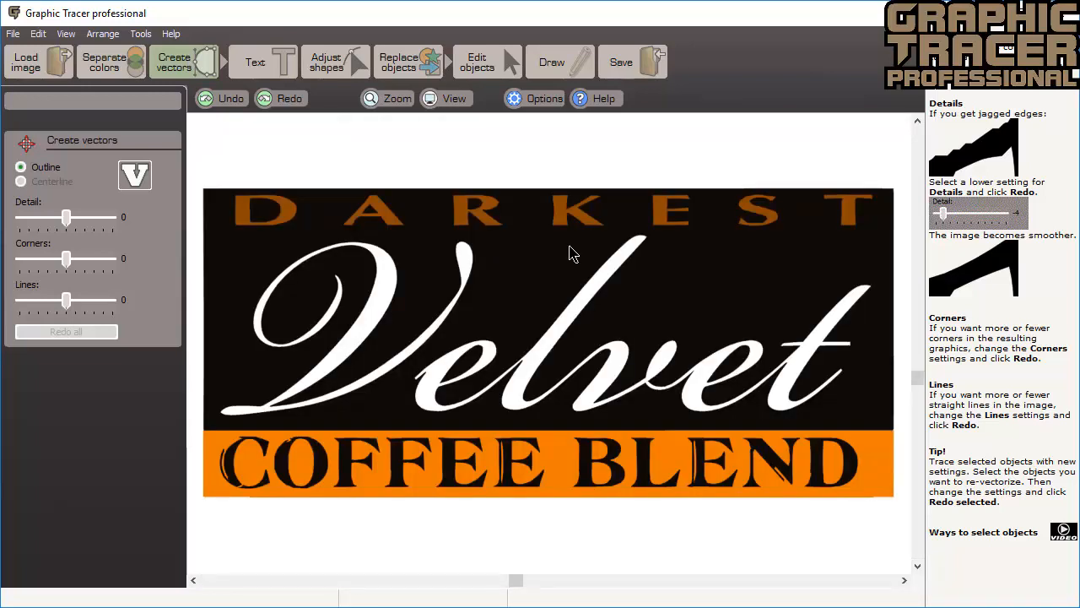
Step: Select the COFFEE BLEND lettering and identify its font as straight text, accepting the recognized characters
click(264, 57)
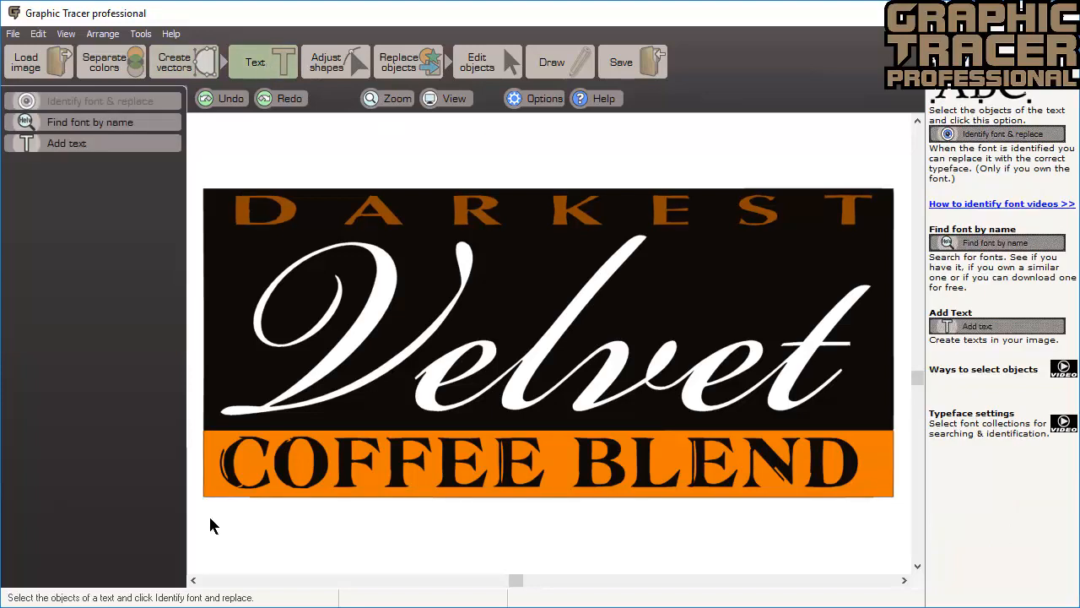
drag(211, 519, 872, 424)
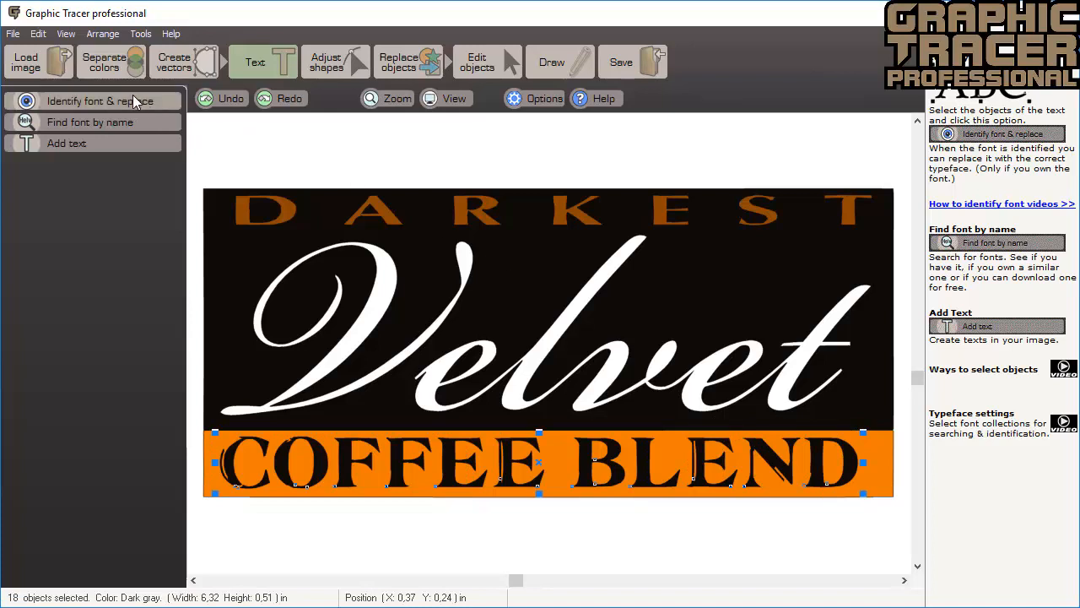
click(132, 100)
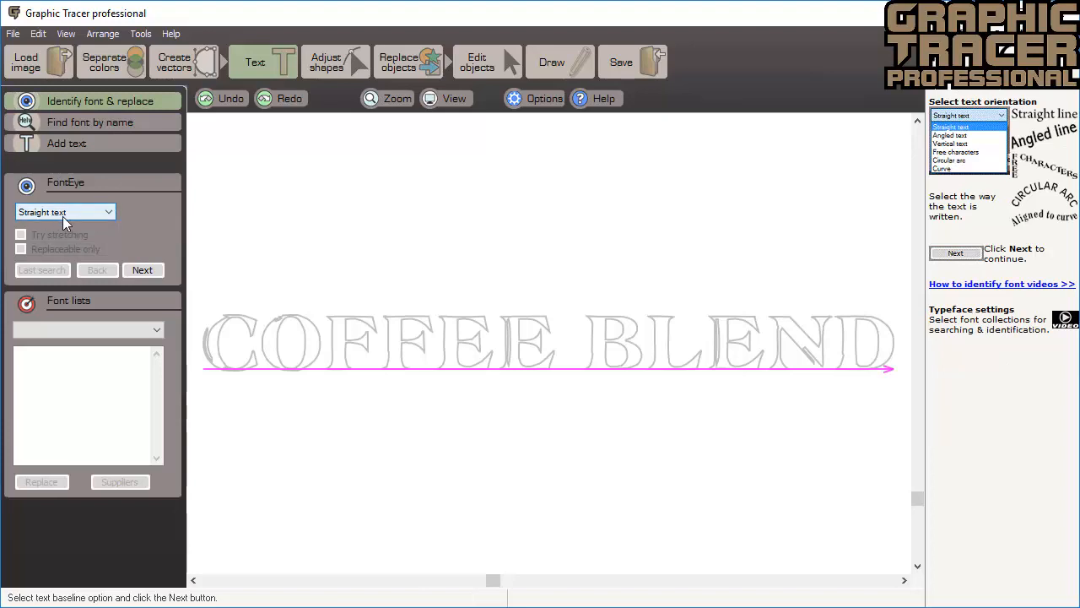
click(142, 270)
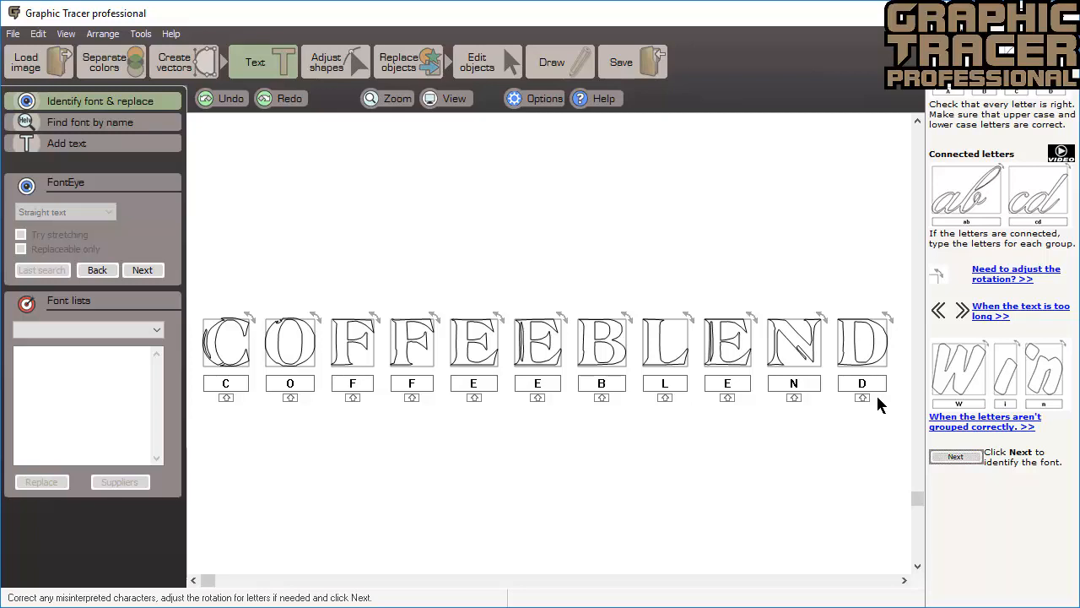
click(142, 270)
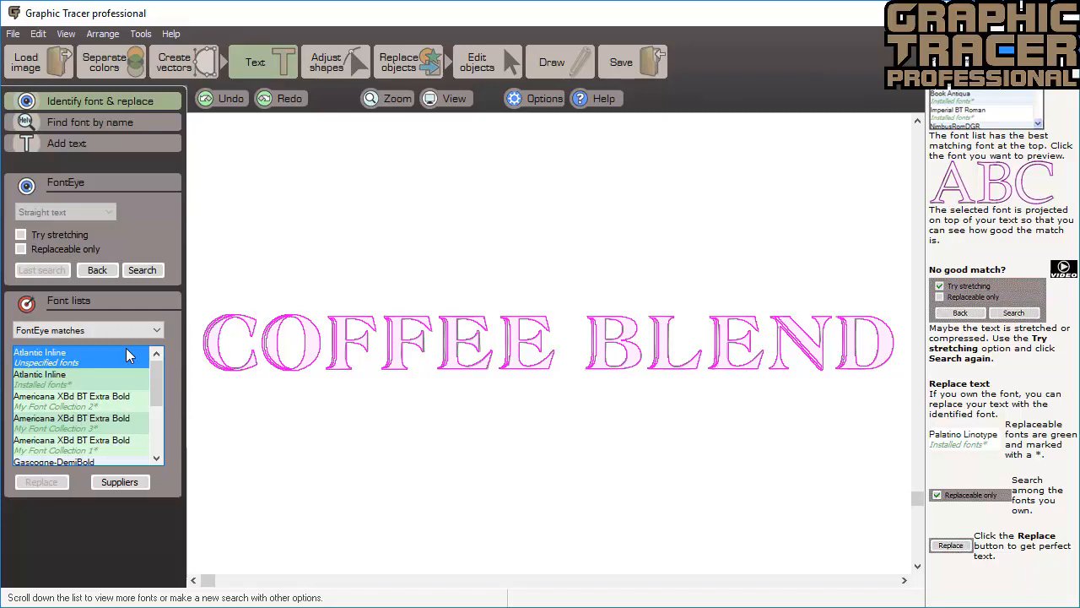
Step: Replace the COFFEE BLEND lettering with the Atlantic Inline match from the installed fonts
click(40, 379)
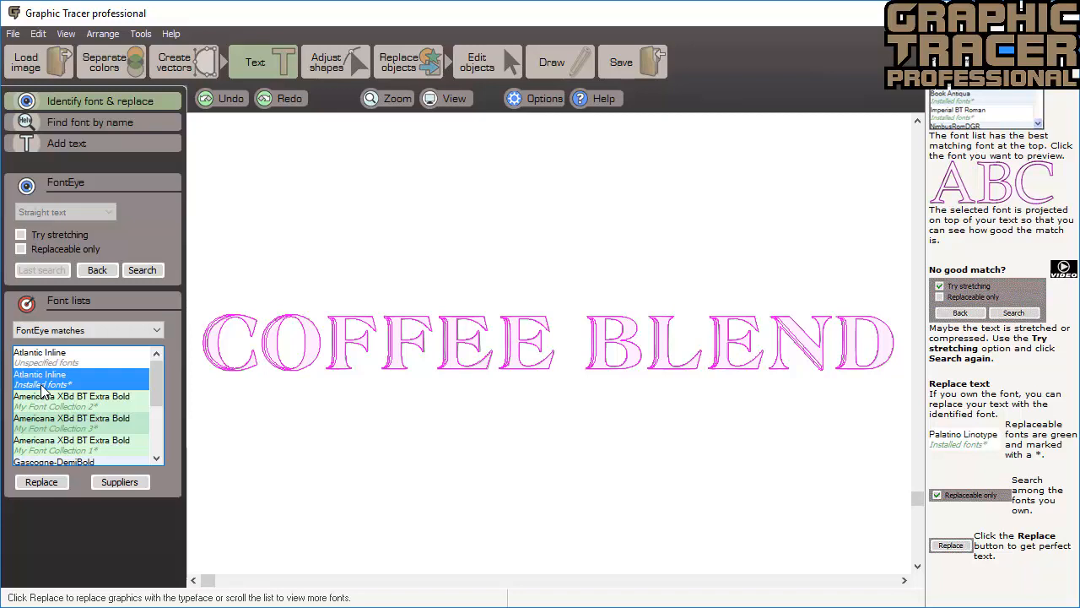
click(39, 484)
scroll(549, 349, up, 4)
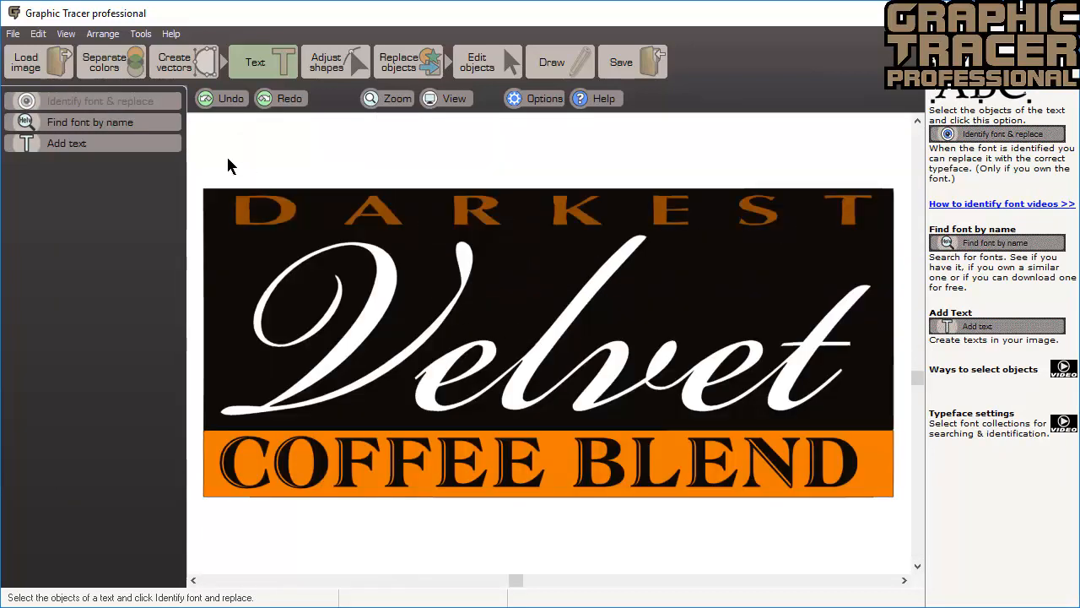
Step: Identify the font of the DARKEST lettering as straight text and preview the CayaugaSCapsSSK Italic and CayaugaSCapsSSi Italic matches
drag(214, 150, 887, 245)
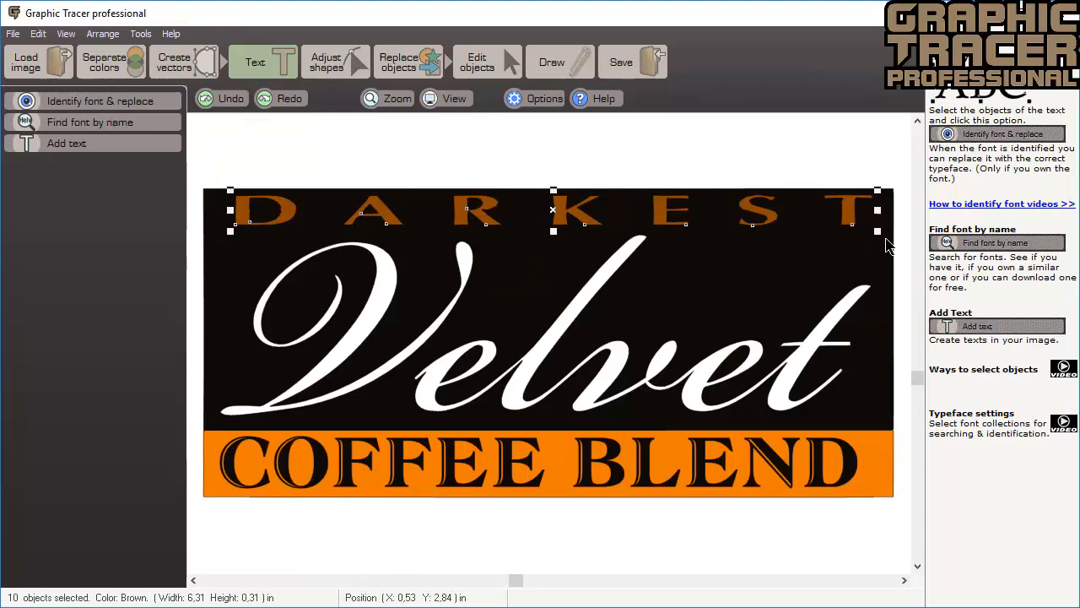
click(154, 104)
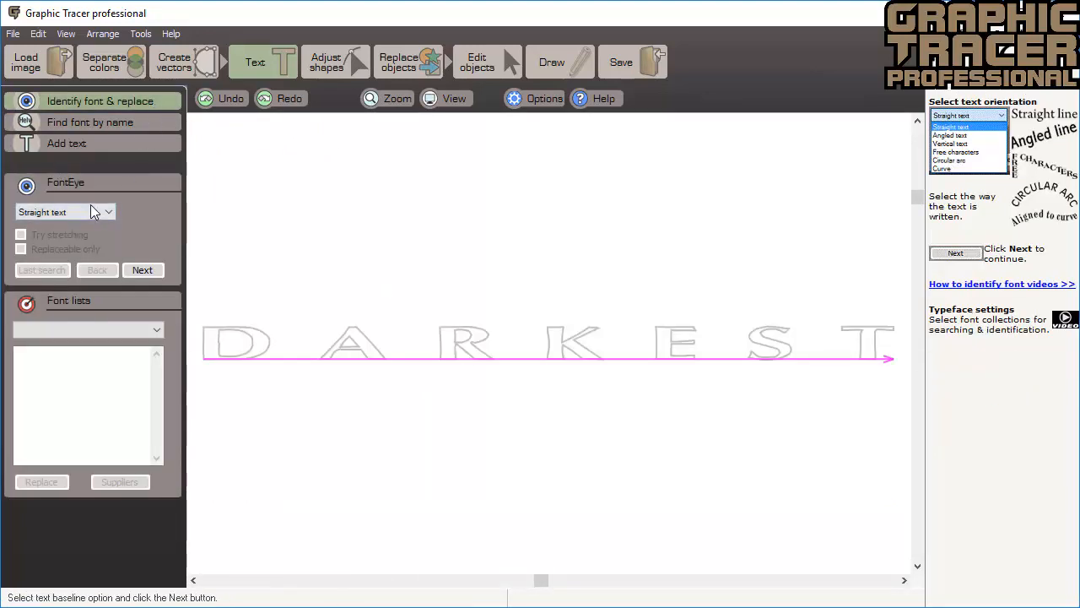
click(154, 269)
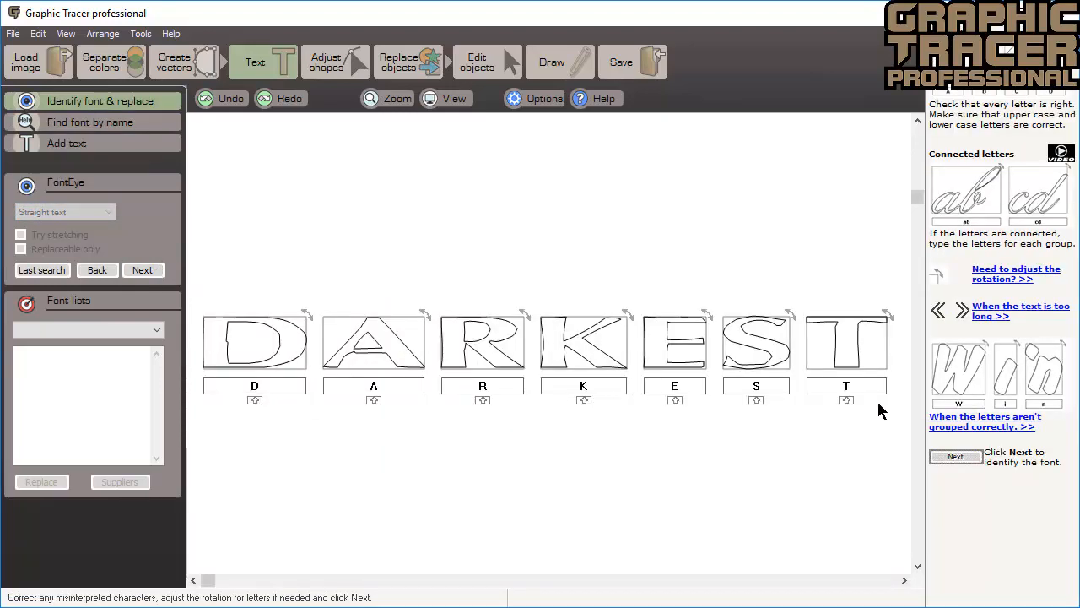
click(142, 271)
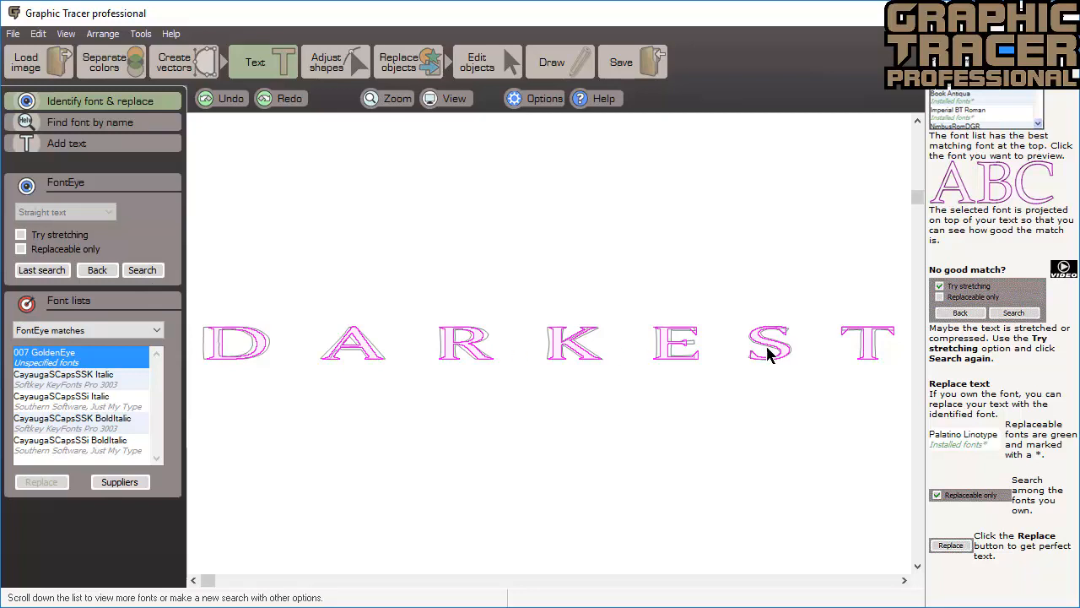
click(92, 380)
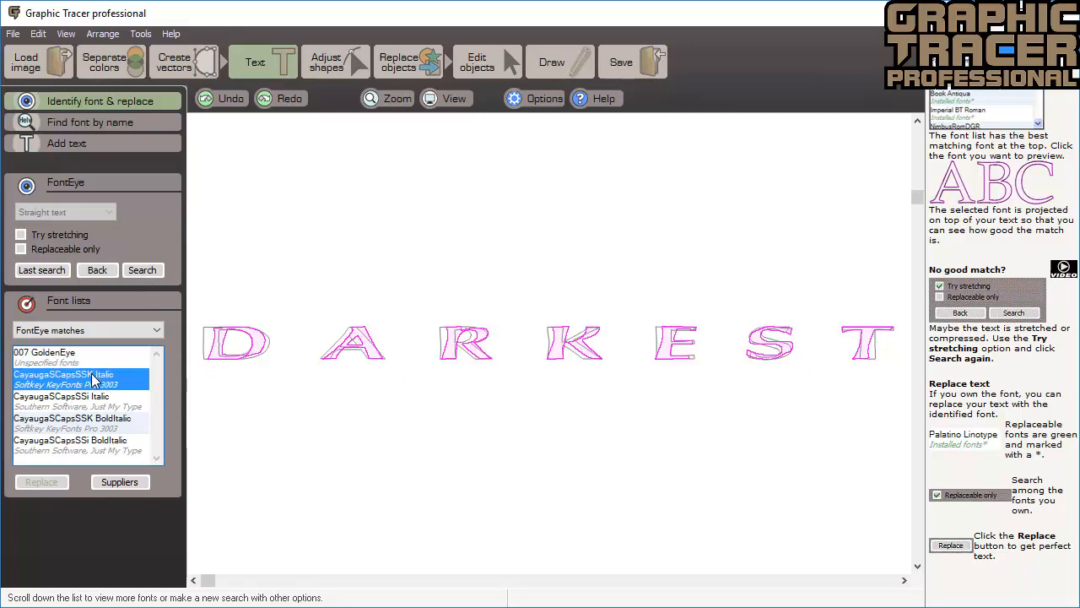
click(91, 401)
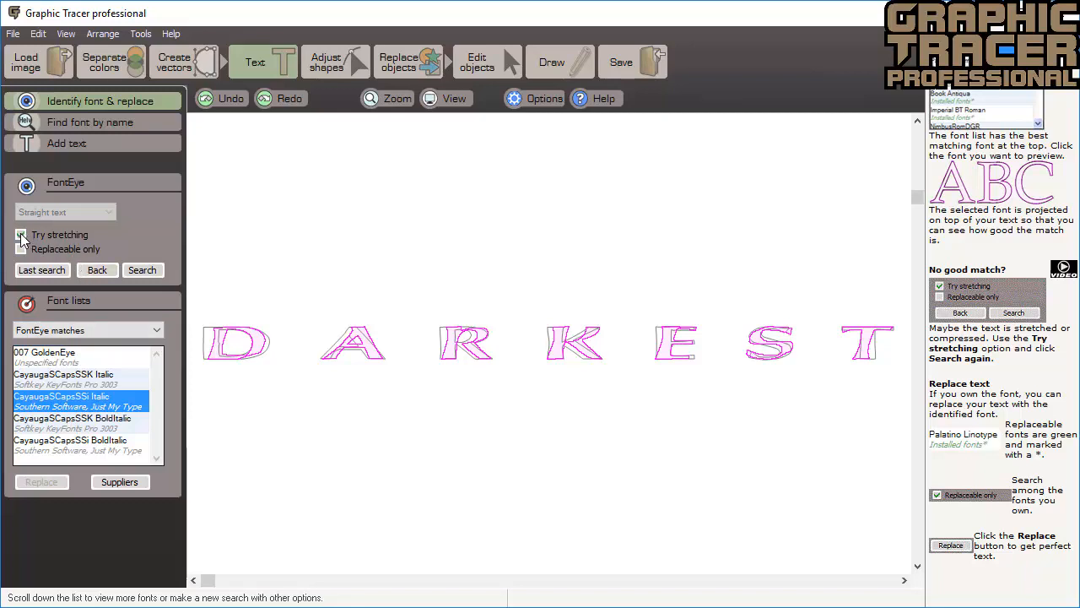
Step: Repeat the font search with stretching allowed and replace DARKEST with the installed Optimum Bold, expanded 215 %
click(149, 271)
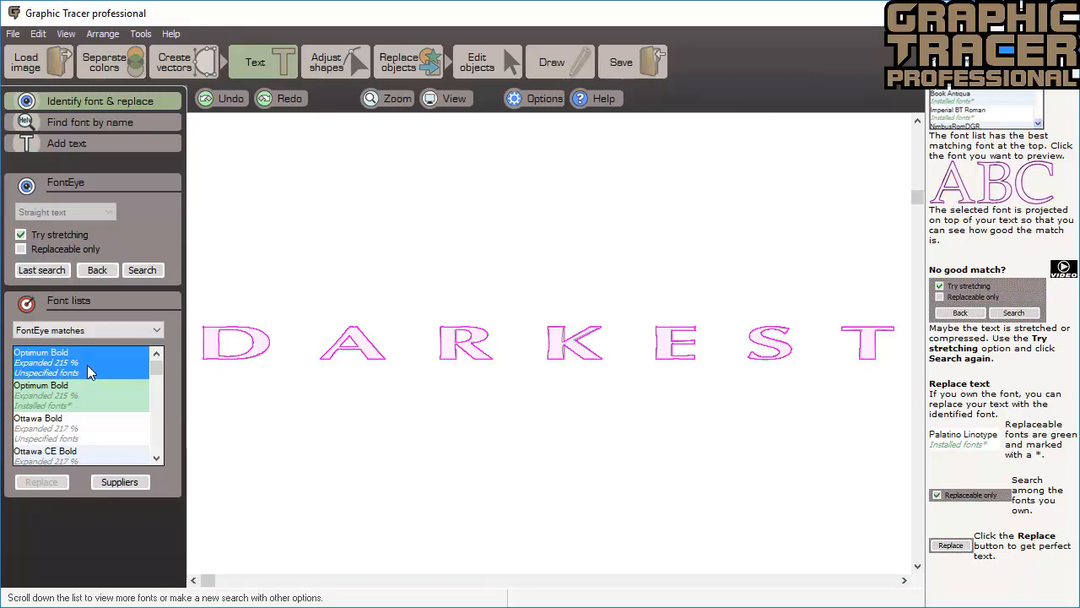
click(52, 406)
click(41, 482)
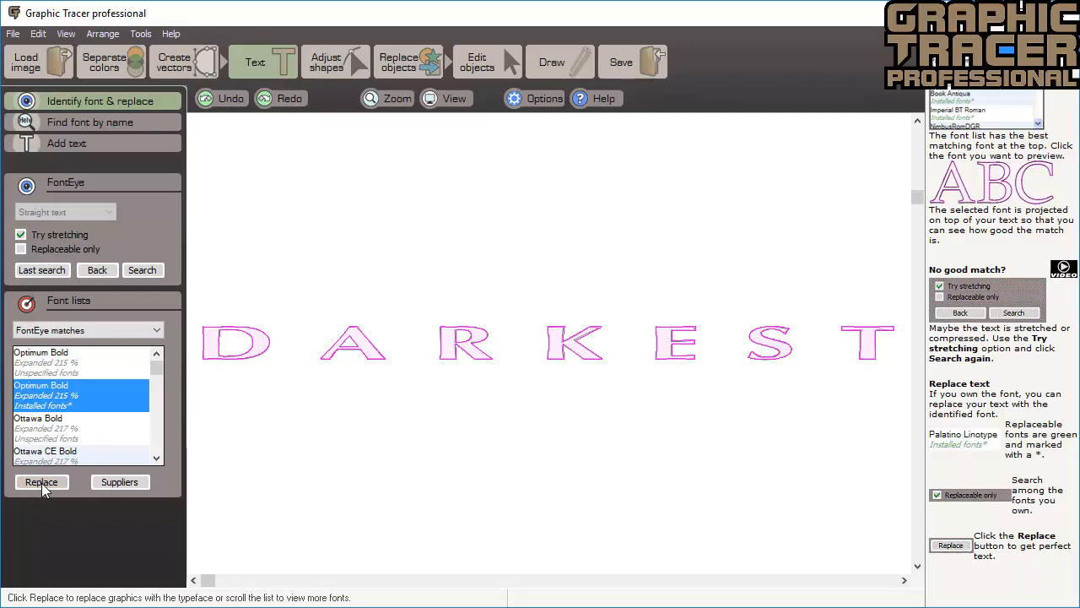
scroll(461, 226, up, 3)
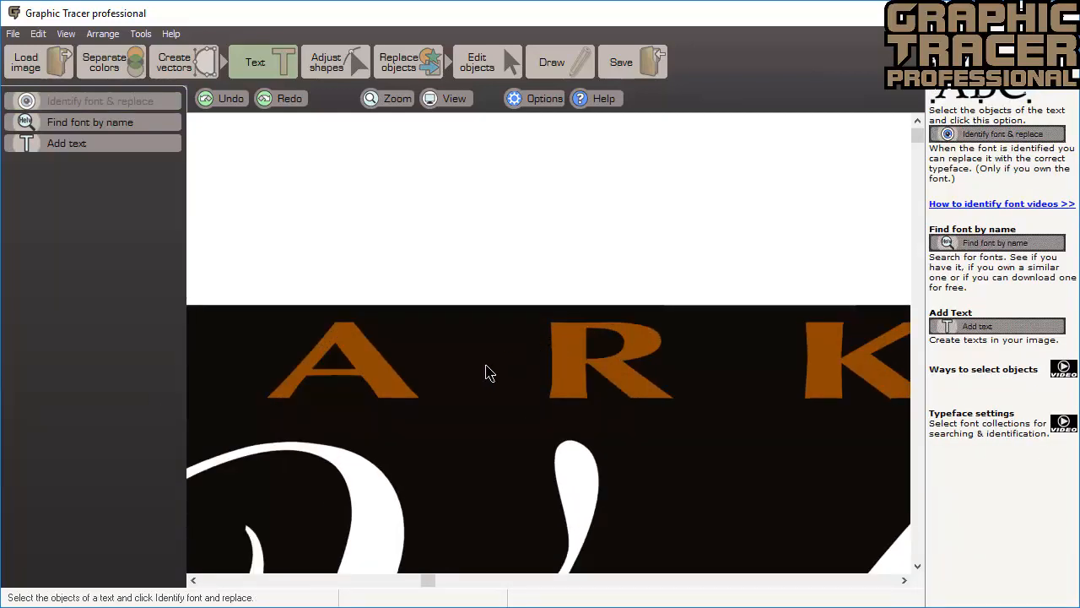
scroll(646, 389, down, 3)
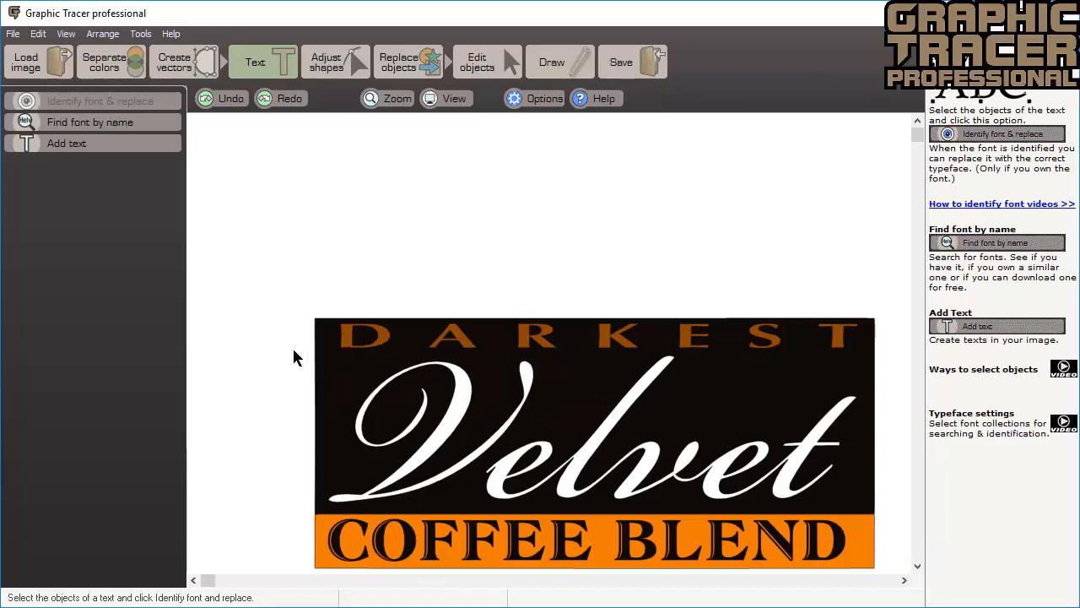
Step: Select the Velvet script lettering and set it up for font identification as straight text
drag(294, 349, 899, 511)
click(128, 101)
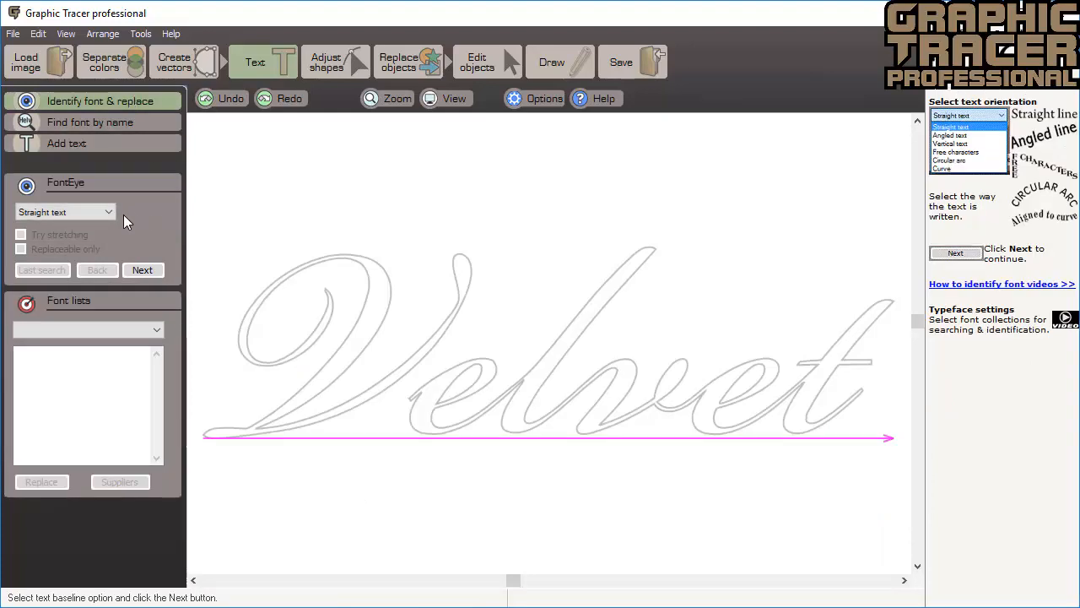
click(139, 270)
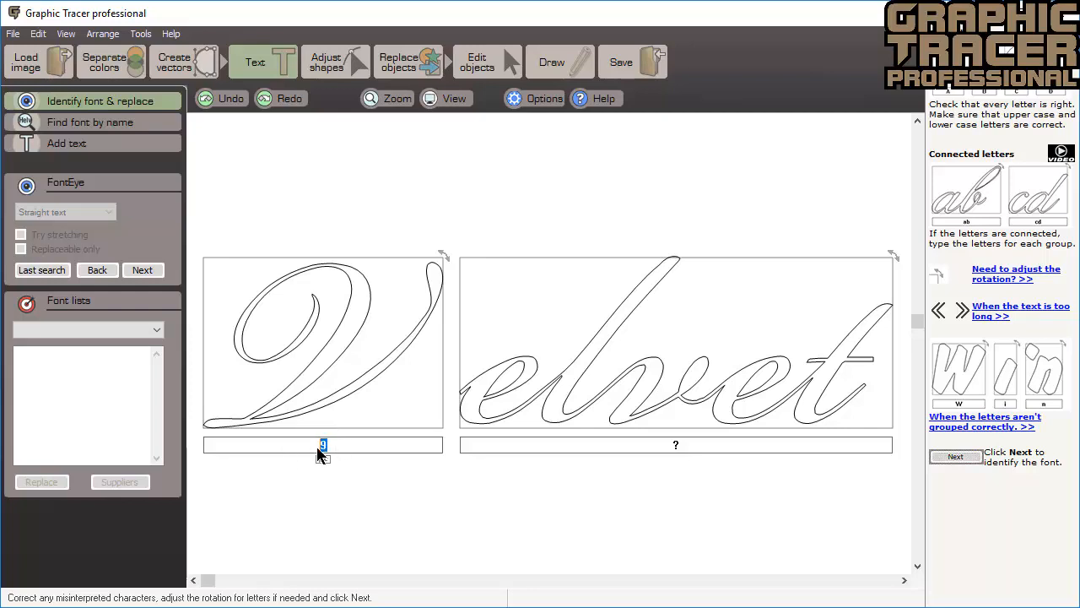
Step: Correct the letter groups to "V" and "elvet", identify the font, and replace the lettering with the installed Bickham Script Pro
click(326, 441)
text(V)
text(elvet)
click(142, 269)
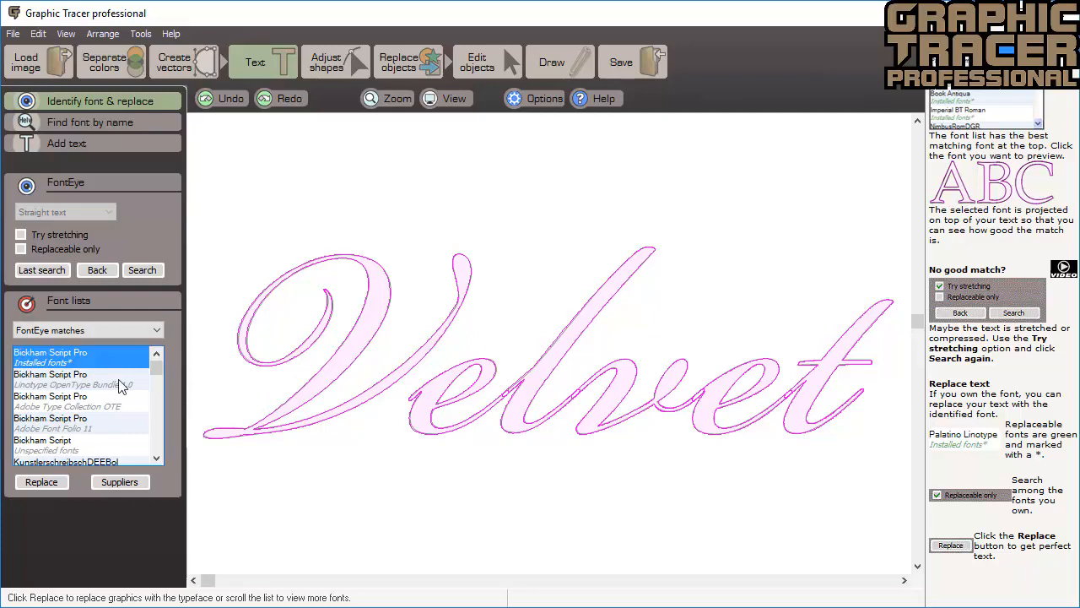
click(37, 486)
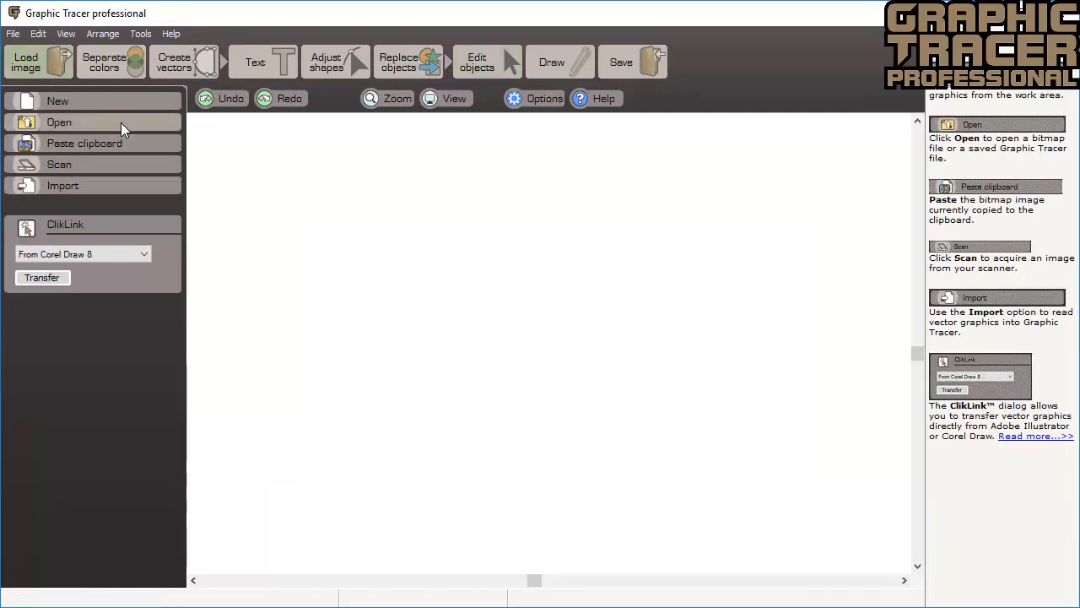
Step: Open the DownStairs.png sample and convert it to vectors using automatically picked colors
click(121, 123)
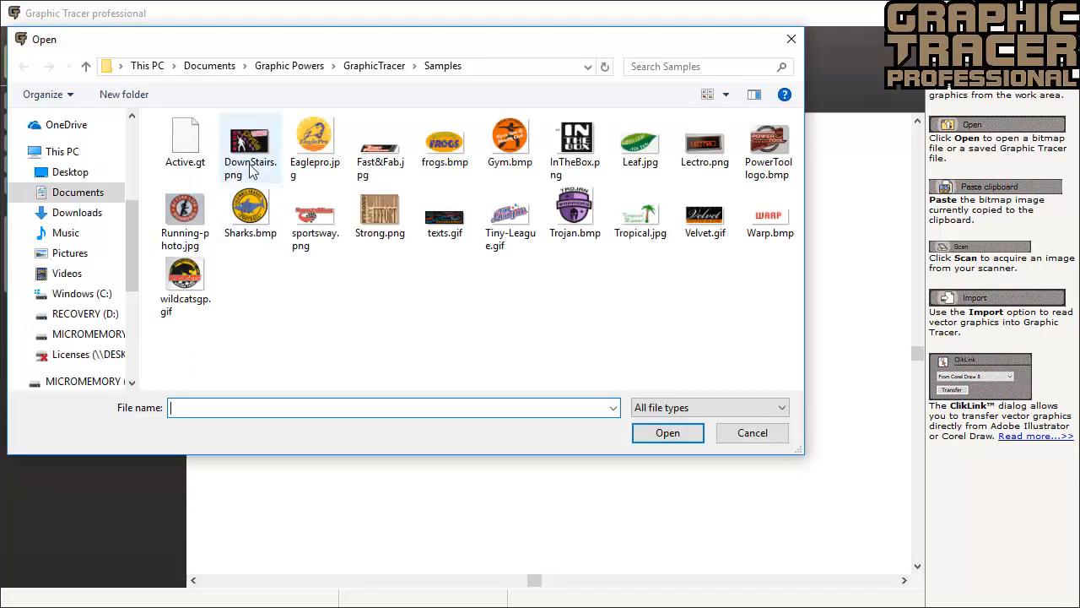
double_click(251, 169)
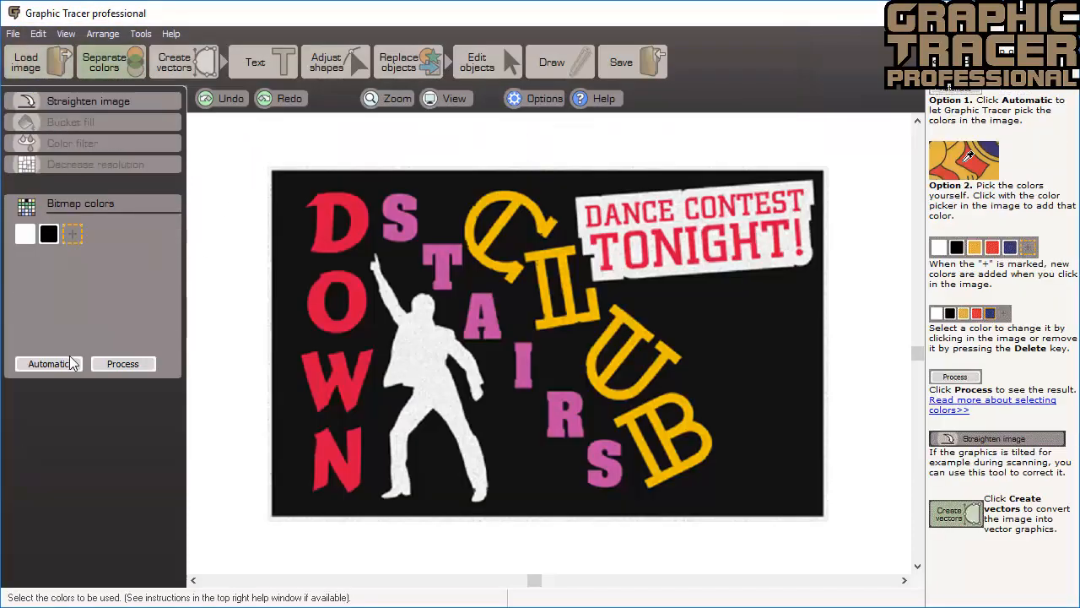
click(62, 366)
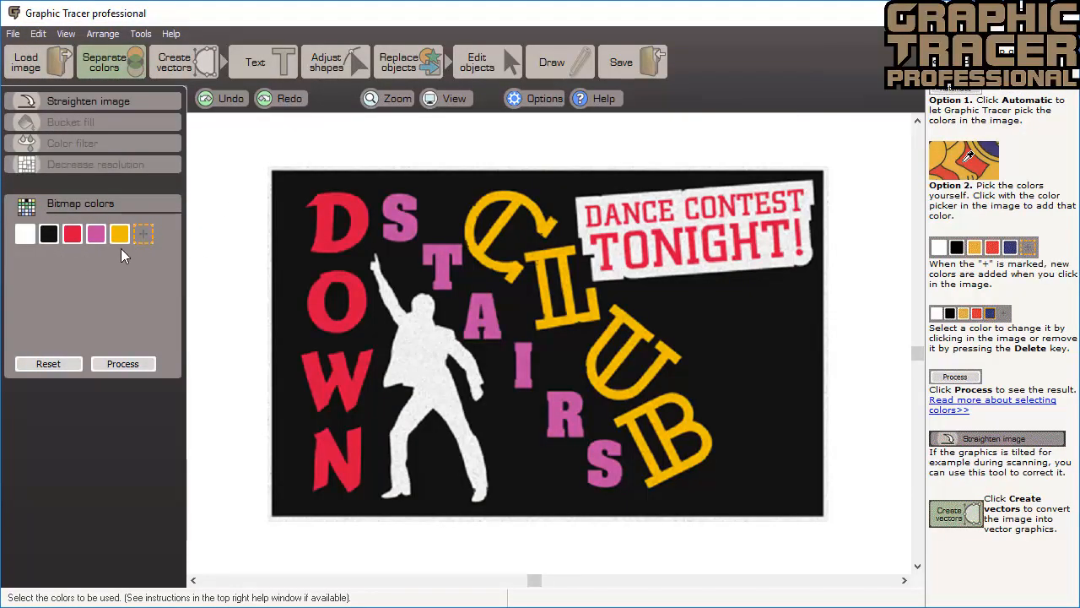
click(195, 72)
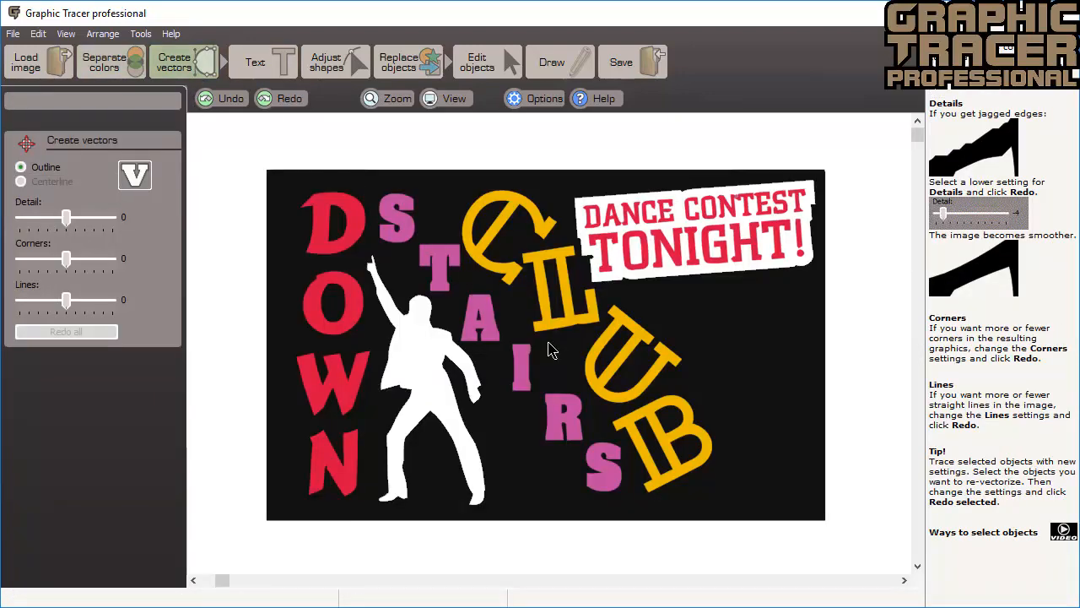
scroll(550, 350, up, 4)
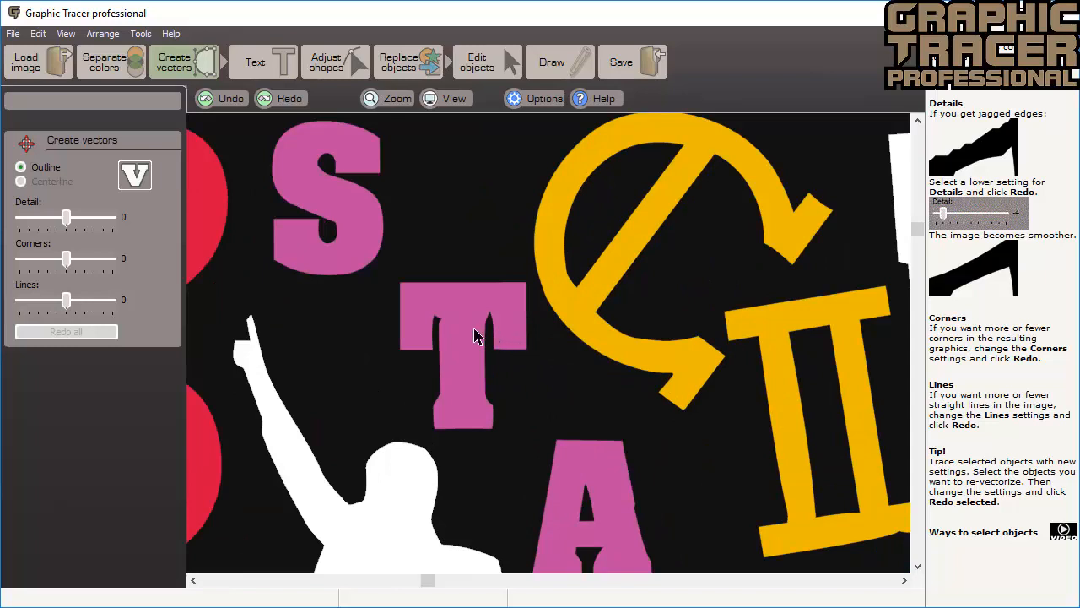
scroll(549, 350, down, 4)
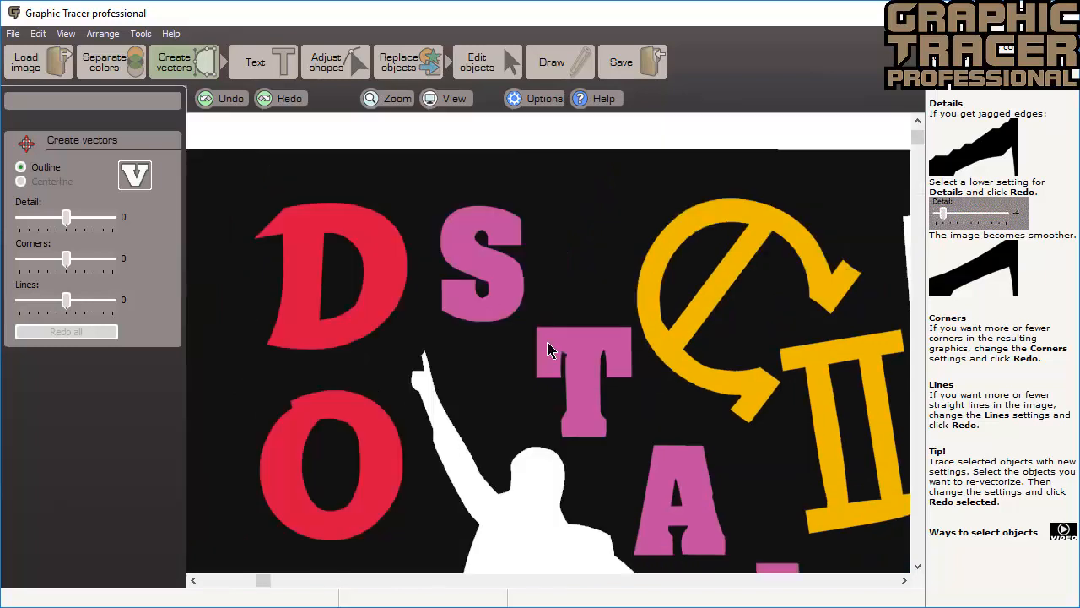
Step: Select the red letters DOWN and set them up for font identification as vertical text
click(243, 69)
drag(196, 122, 369, 562)
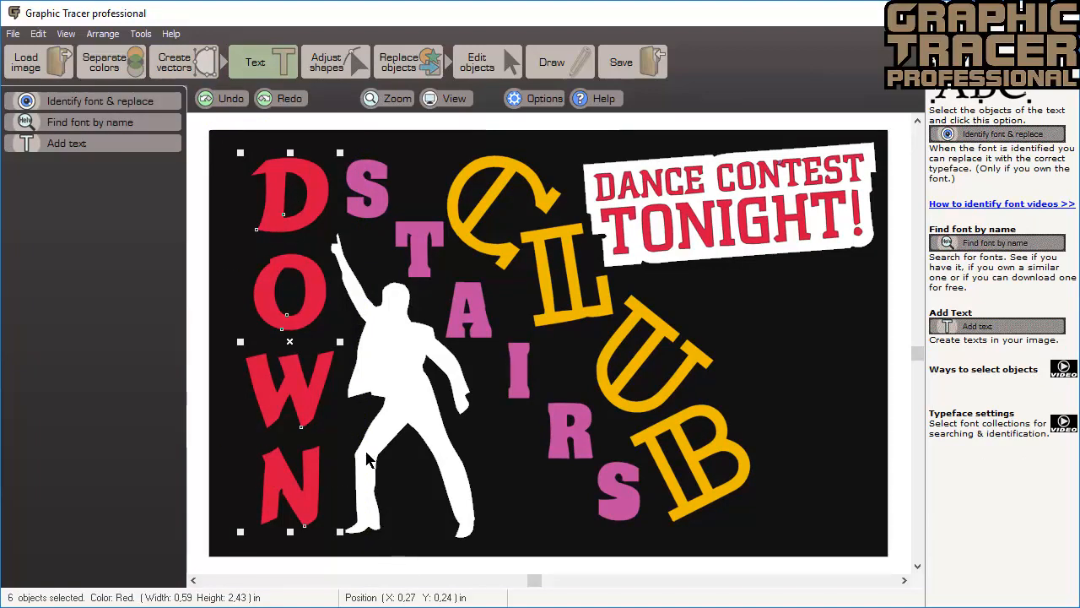
click(98, 100)
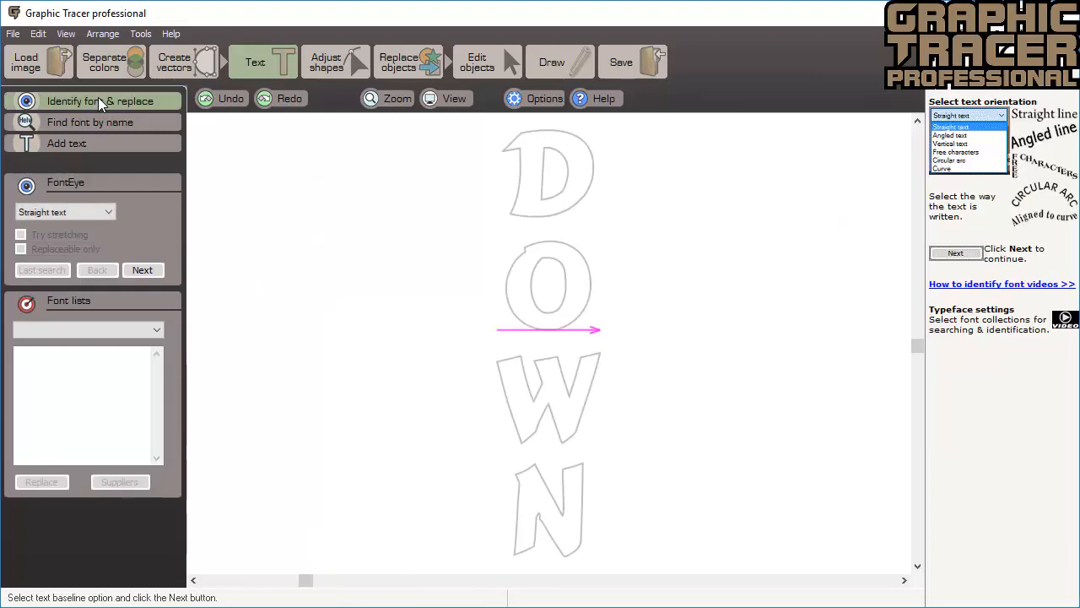
click(107, 215)
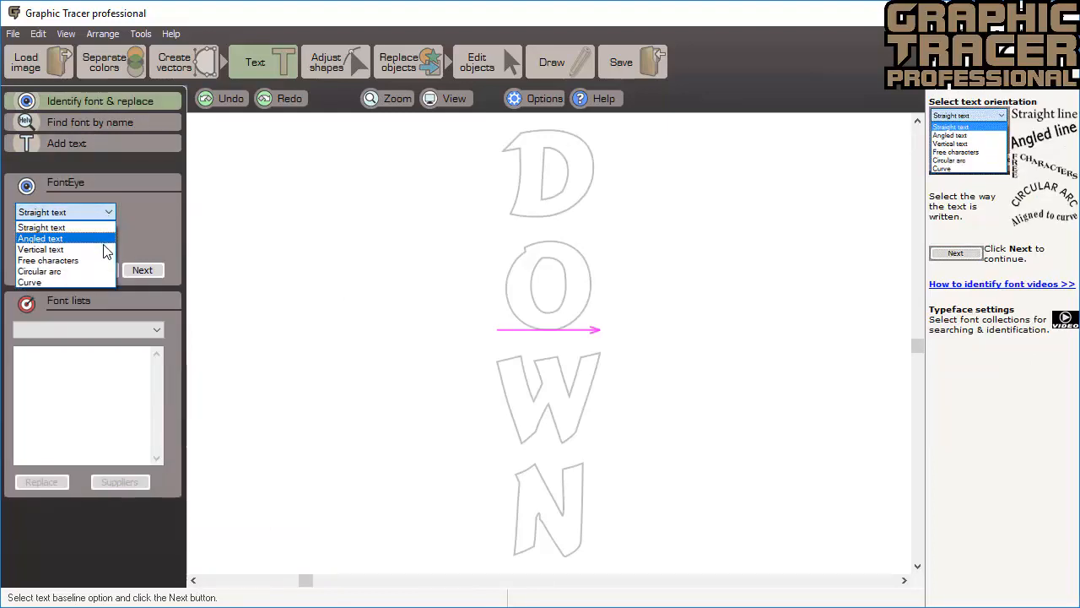
click(102, 248)
click(144, 270)
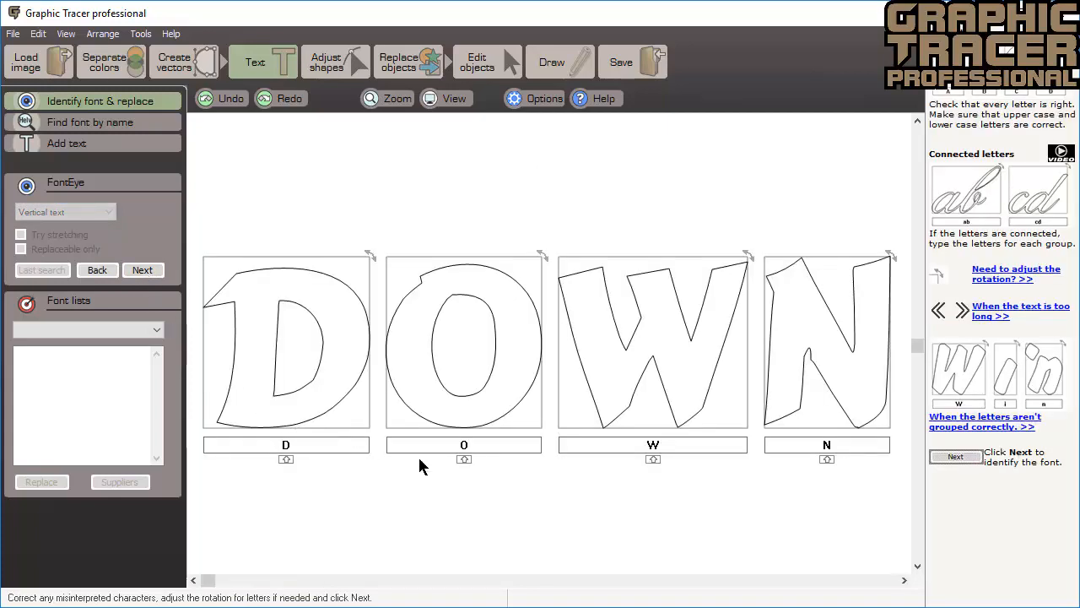
Step: Identify the font of DOWN and replace the traced letters with the installed Cancun
click(154, 268)
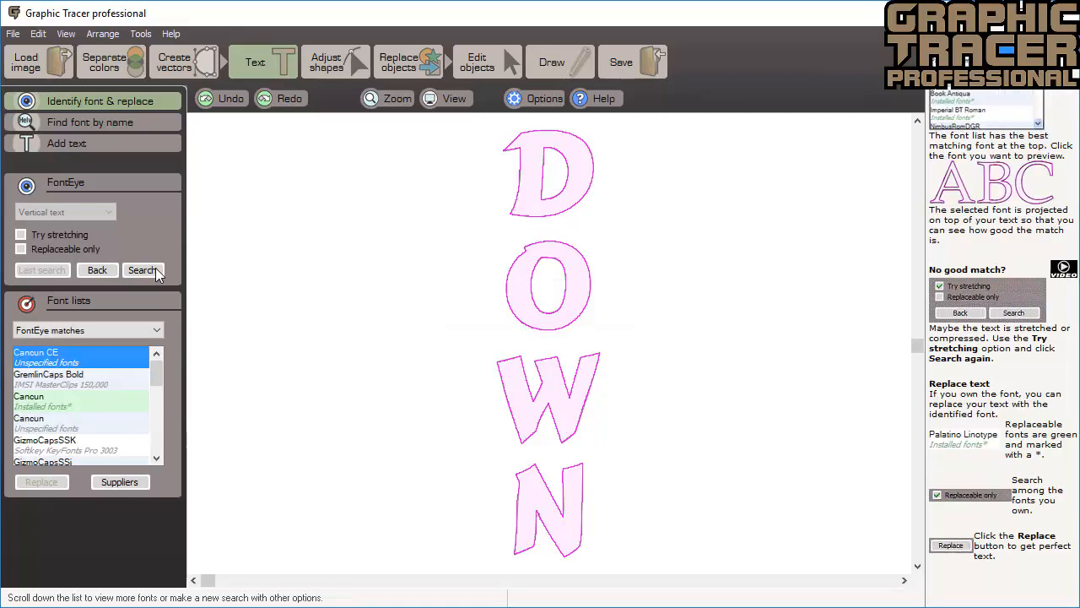
click(112, 396)
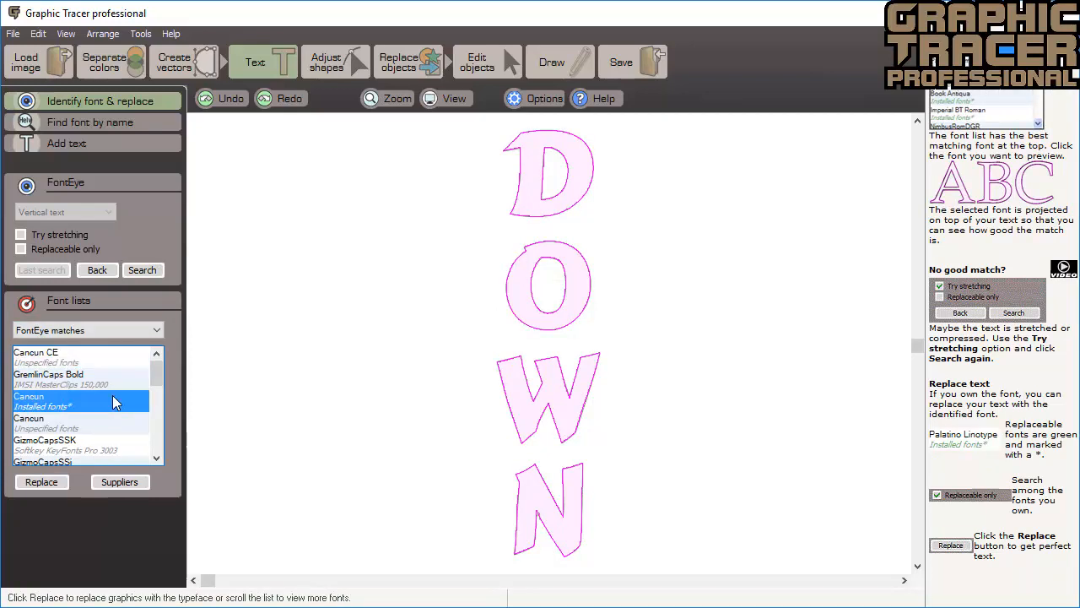
click(43, 482)
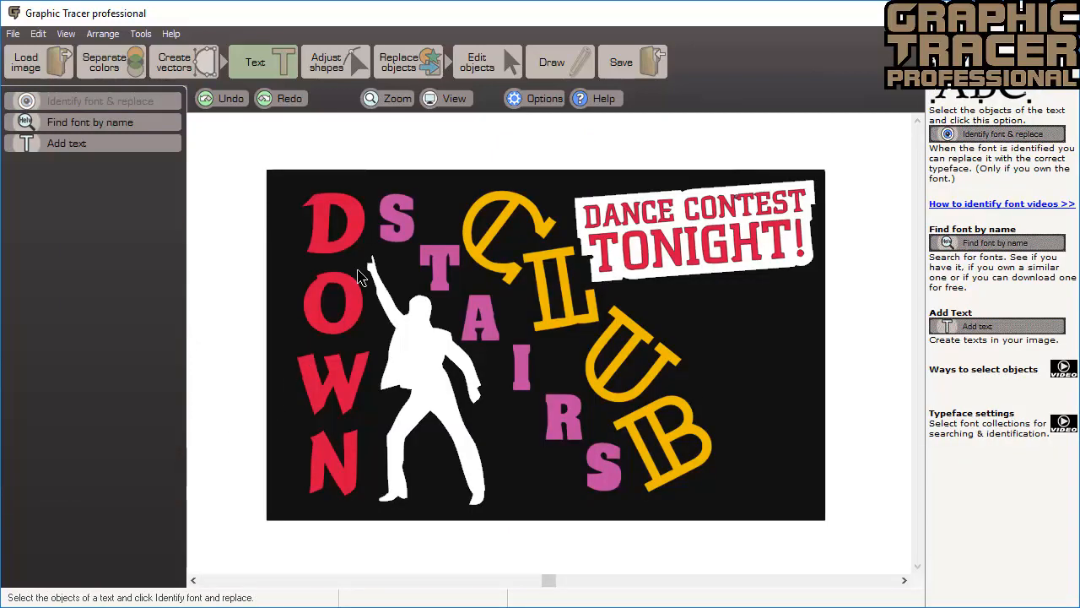
Step: Select the STAIRS letters by their shared color and set them up for font identification as free characters
click(390, 240)
right_click(390, 241)
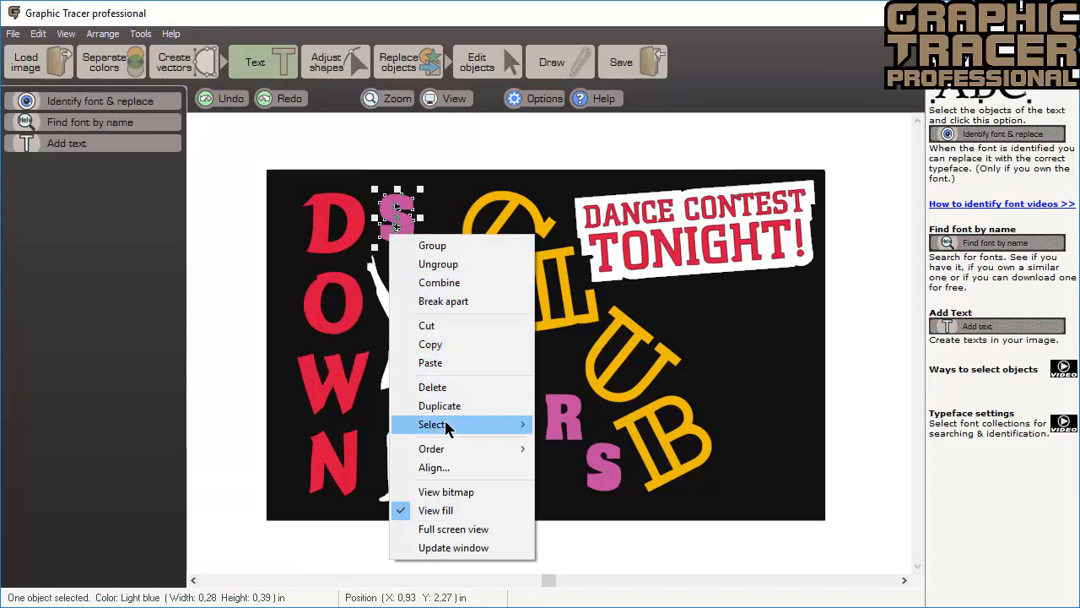
mouse_move(444, 425)
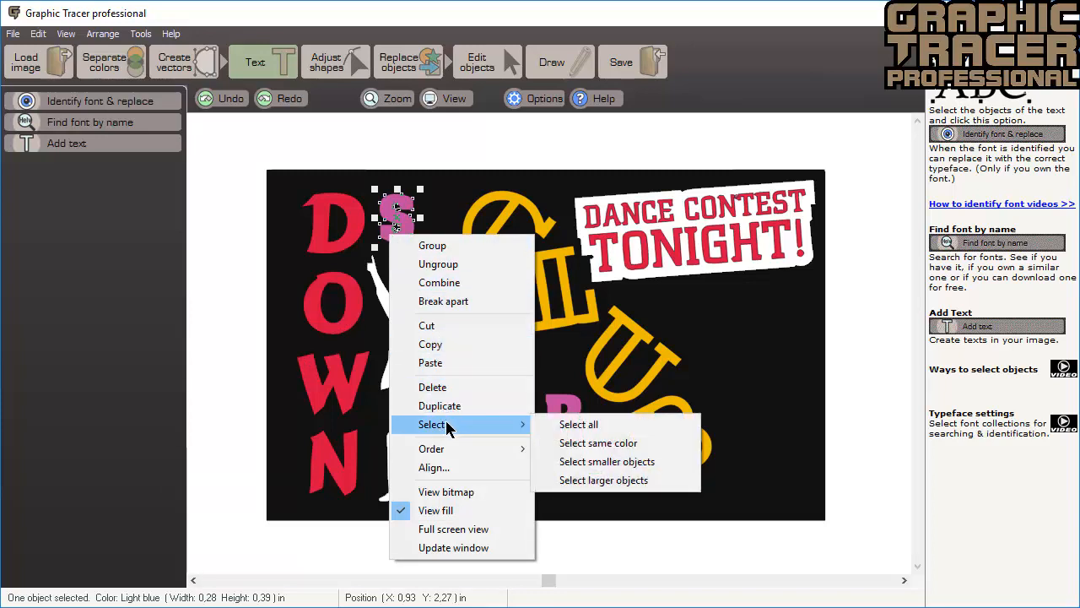
click(564, 444)
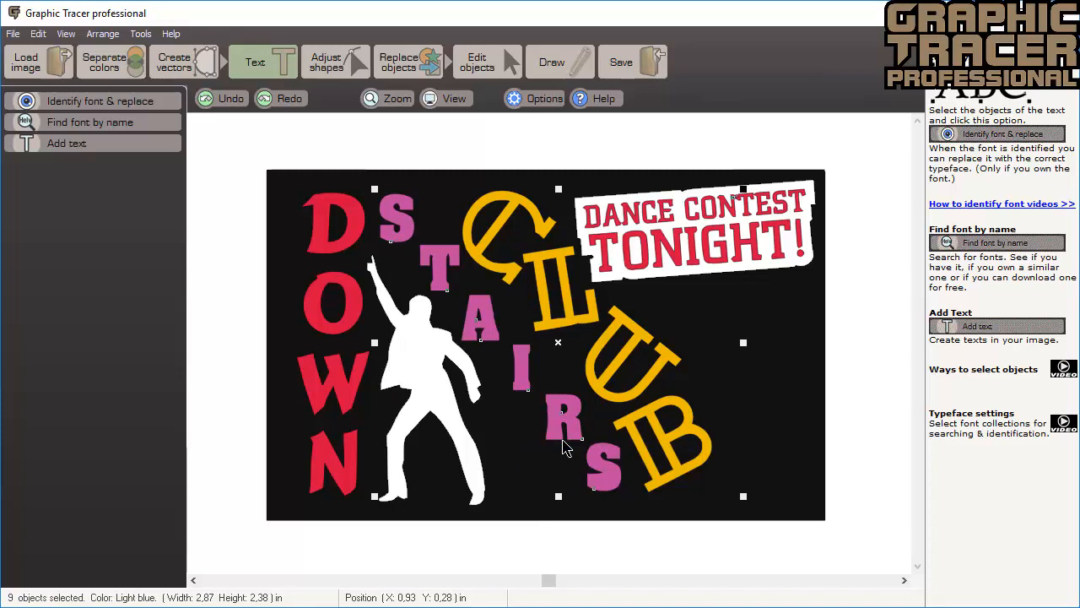
click(171, 100)
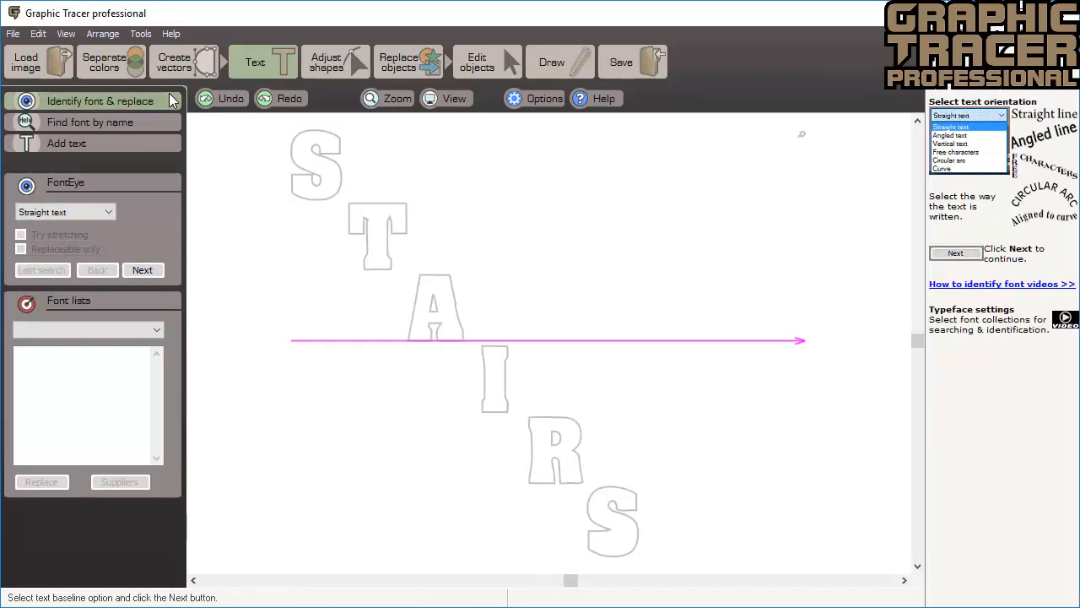
click(109, 211)
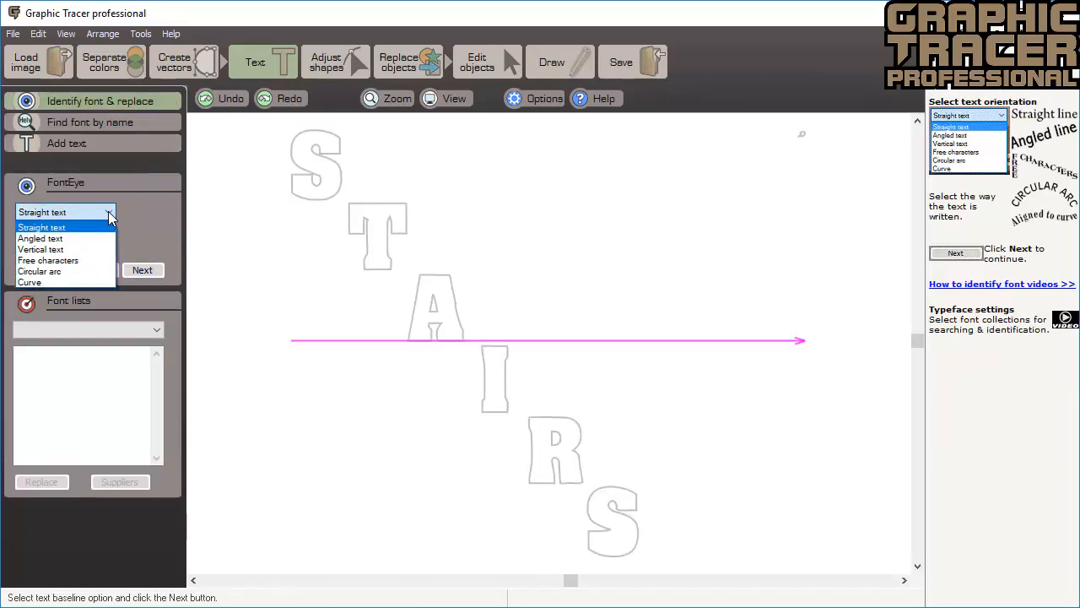
click(82, 262)
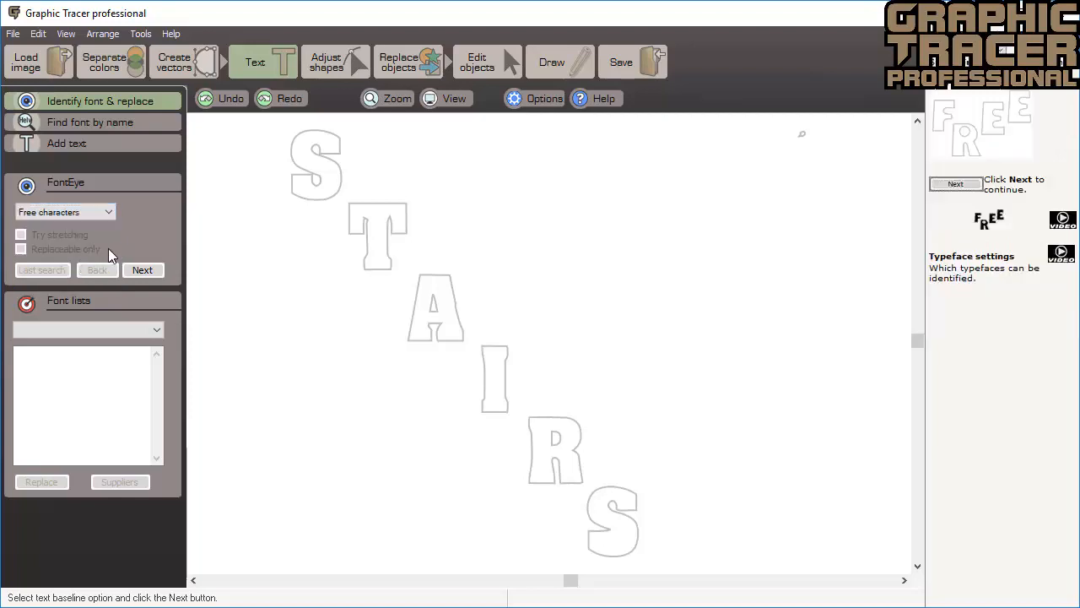
click(144, 271)
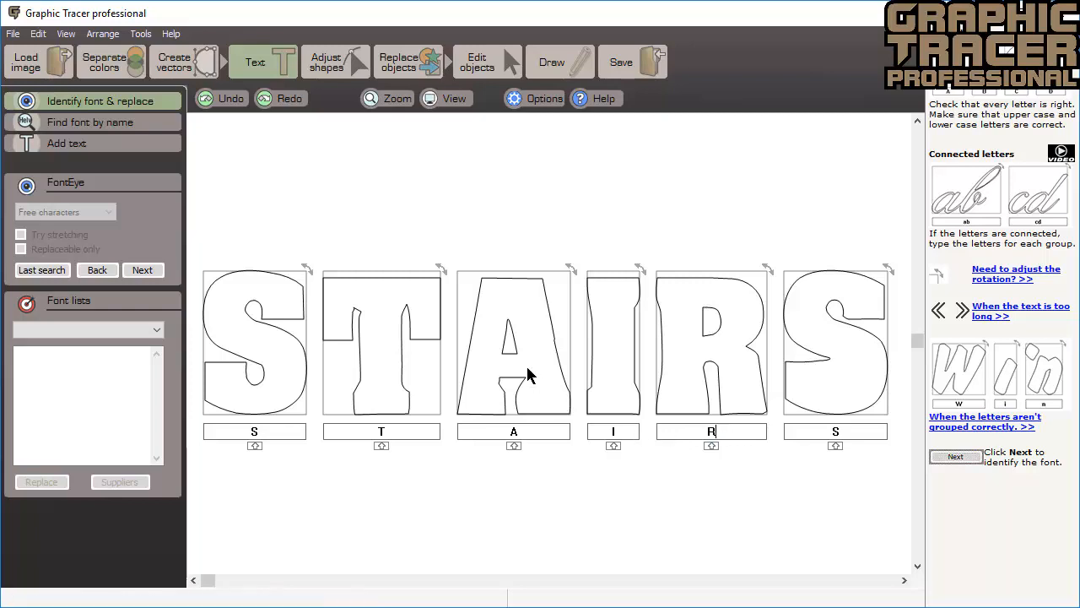
Step: Identify the font of STAIRS and replace the traced letters with the installed Aachen BT Bold
click(144, 270)
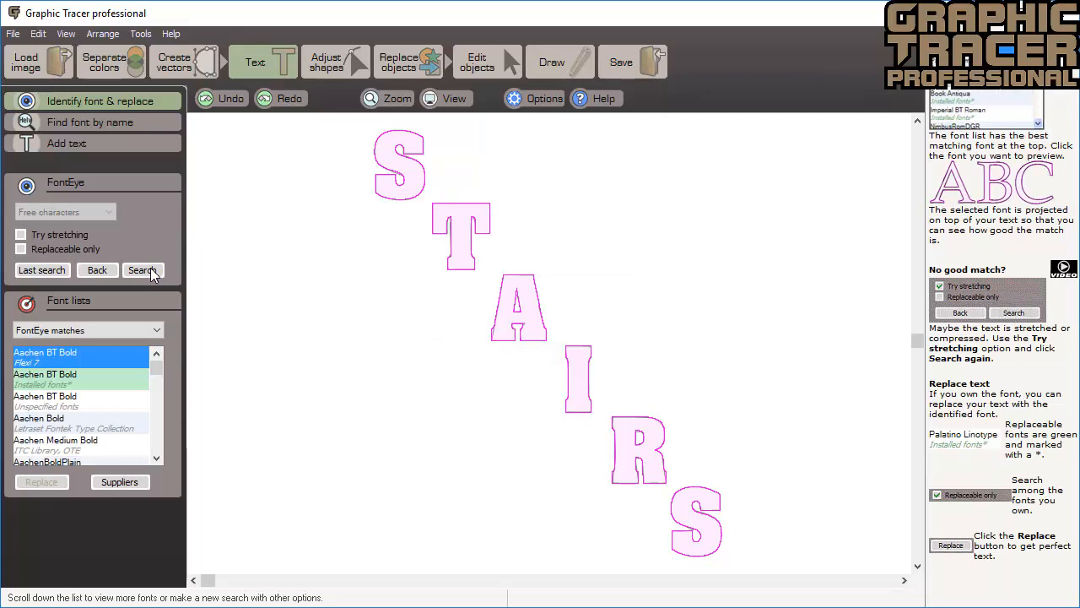
click(101, 379)
click(58, 483)
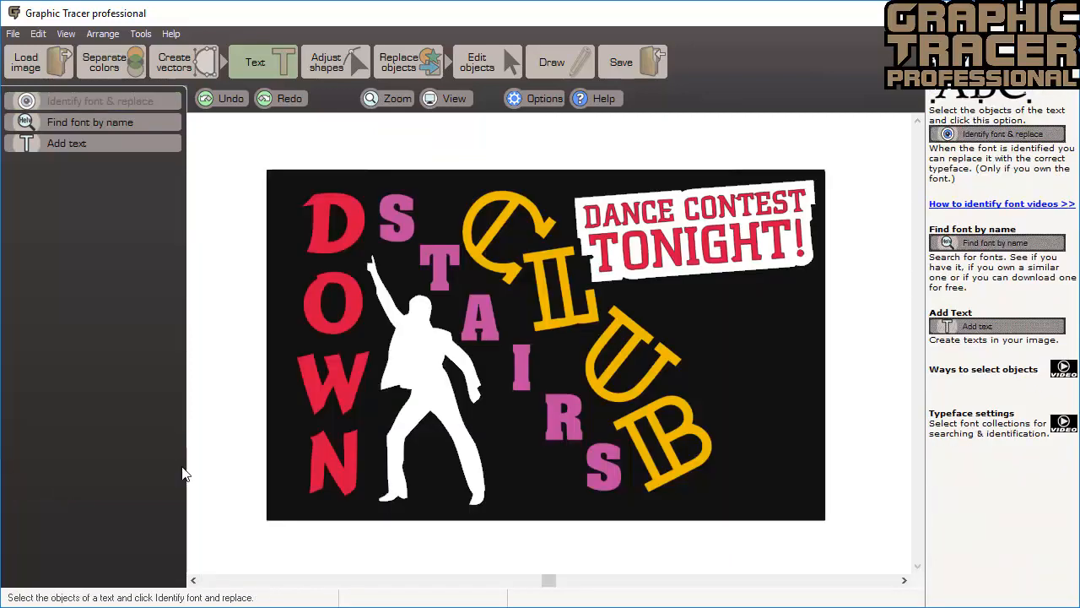
Step: Select the yellow CLUB letters by their shared color and set them up for font identification as free characters
click(477, 255)
right_click(478, 256)
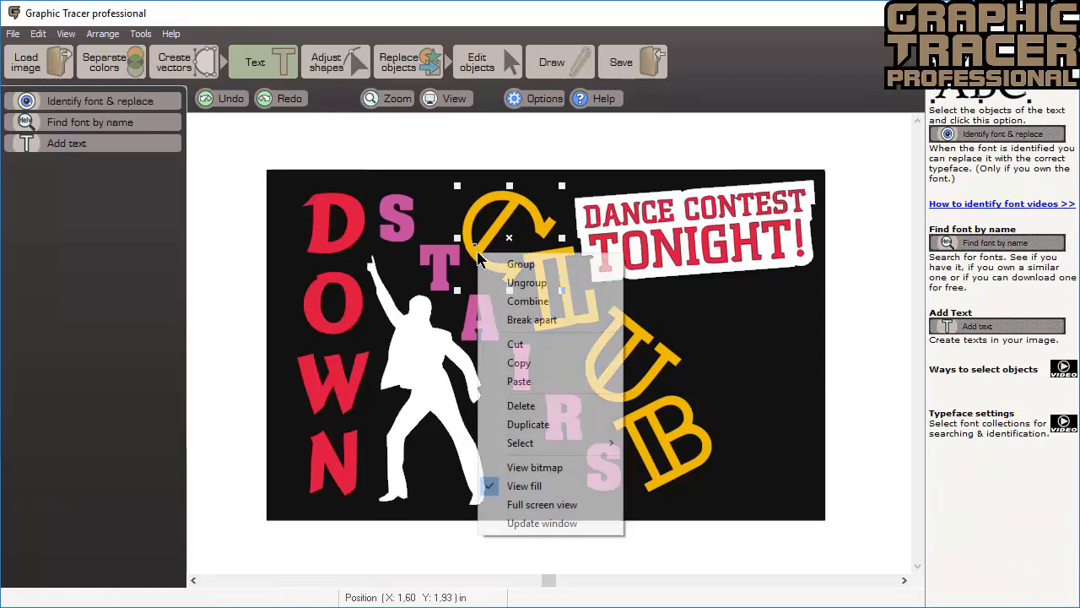
mouse_move(569, 448)
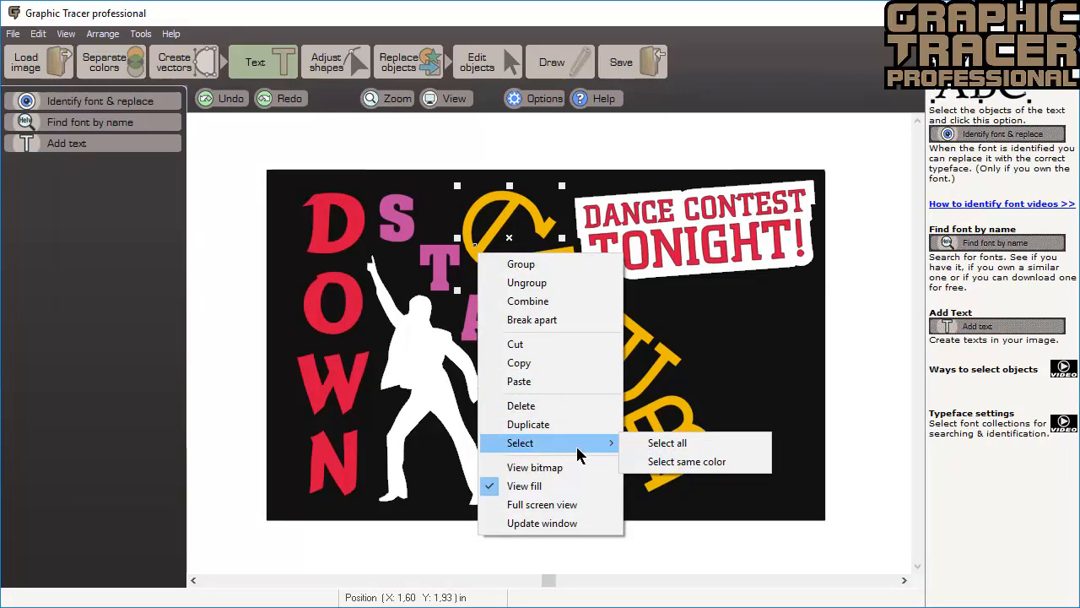
click(667, 462)
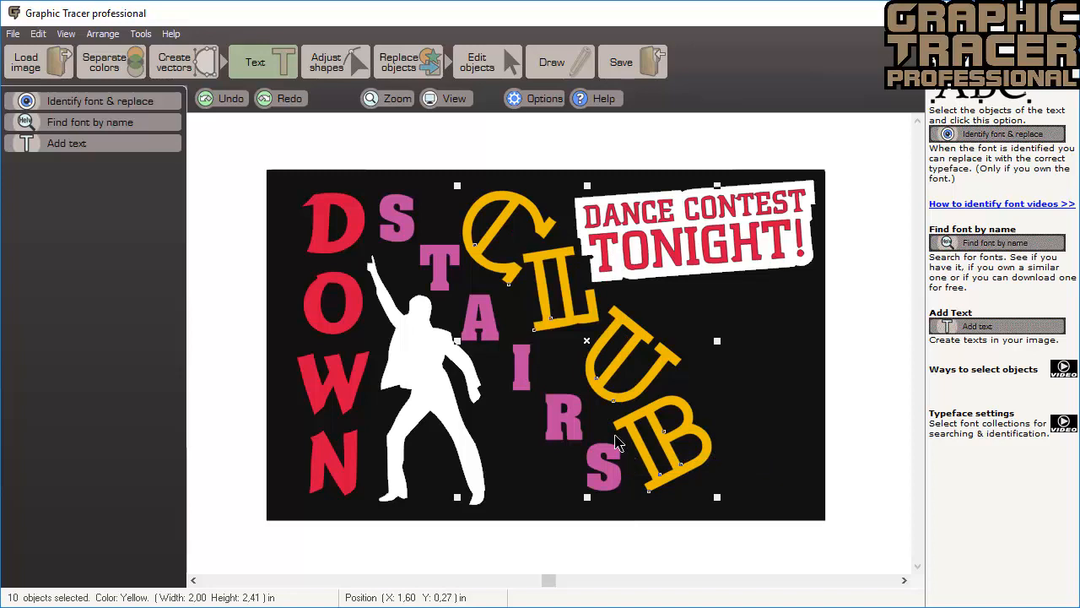
click(153, 99)
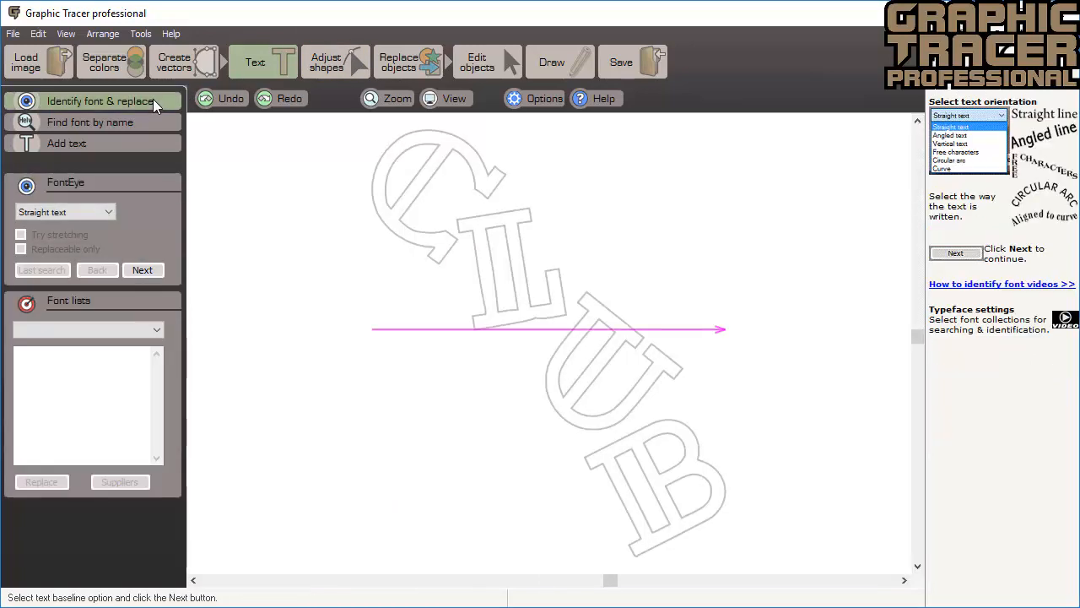
click(85, 212)
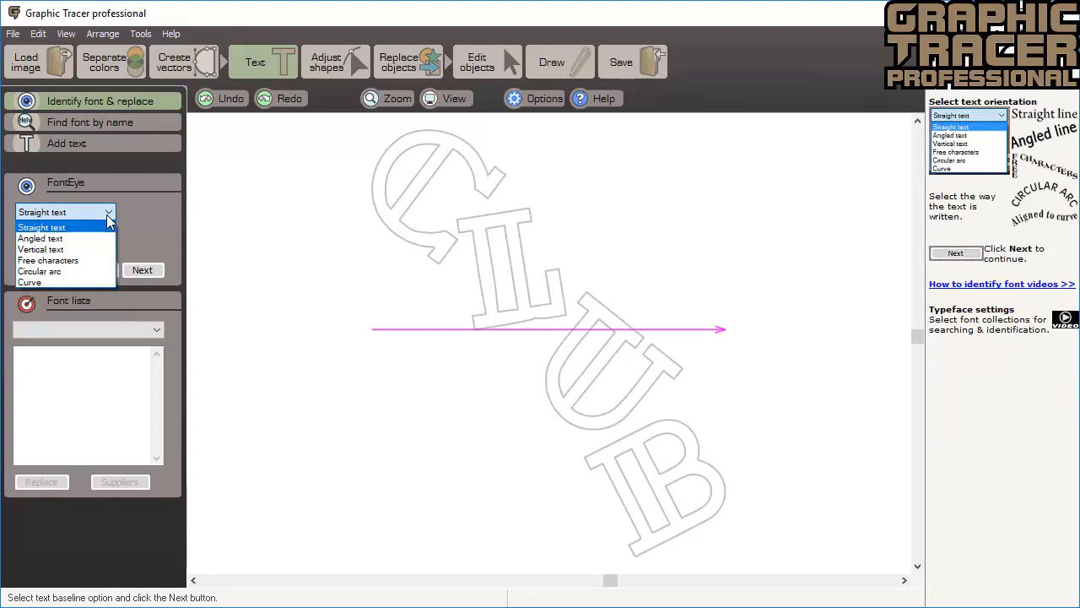
click(98, 261)
click(144, 270)
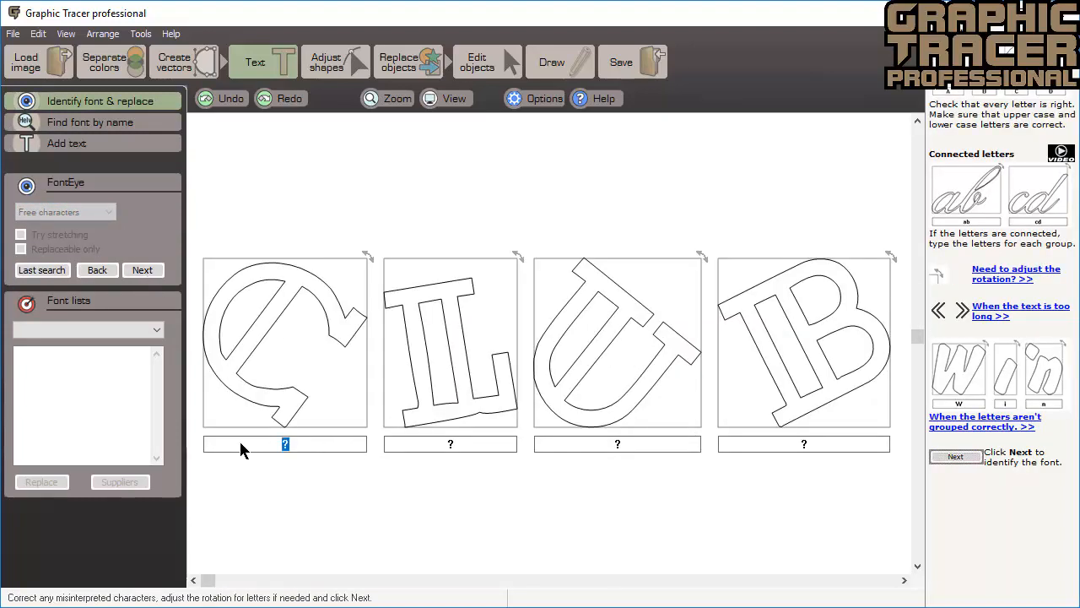
Step: Fill in the unrecognized characters of the yellow lettering as C, L, U and B
text(C)
text(L)
text(U)
text(B)
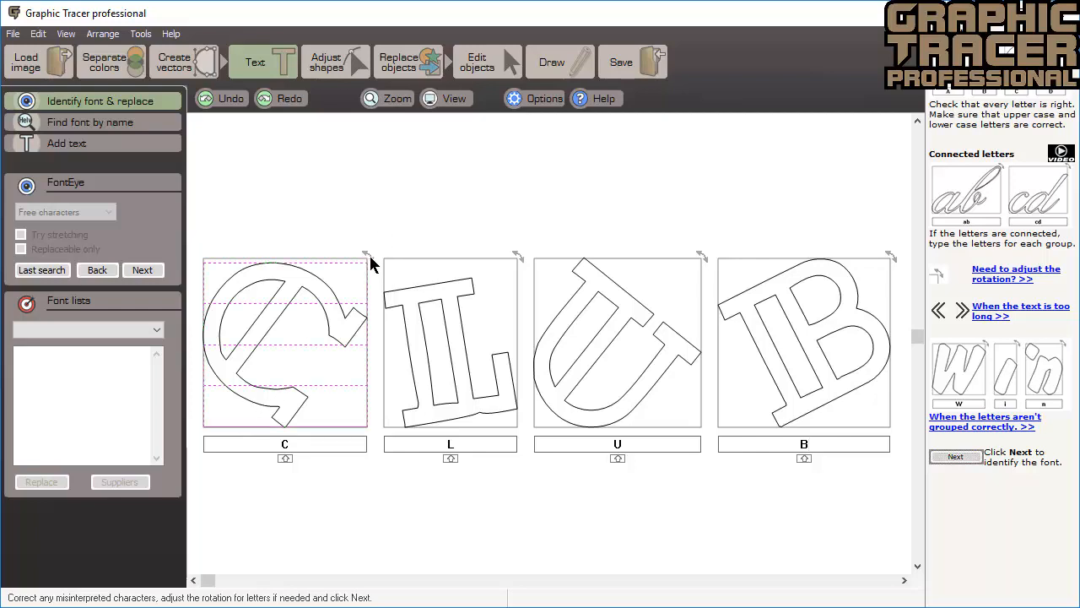
Step: Rotate each of the tilted C, L, U and B outlines until the letters stand upright
drag(371, 257, 385, 329)
drag(385, 329, 386, 330)
drag(517, 254, 506, 249)
drag(701, 257, 723, 277)
drag(734, 331, 734, 325)
drag(892, 256, 834, 255)
Step: Identify the font of CLUB and replace the traced letters with the installed DextorOutD
click(152, 272)
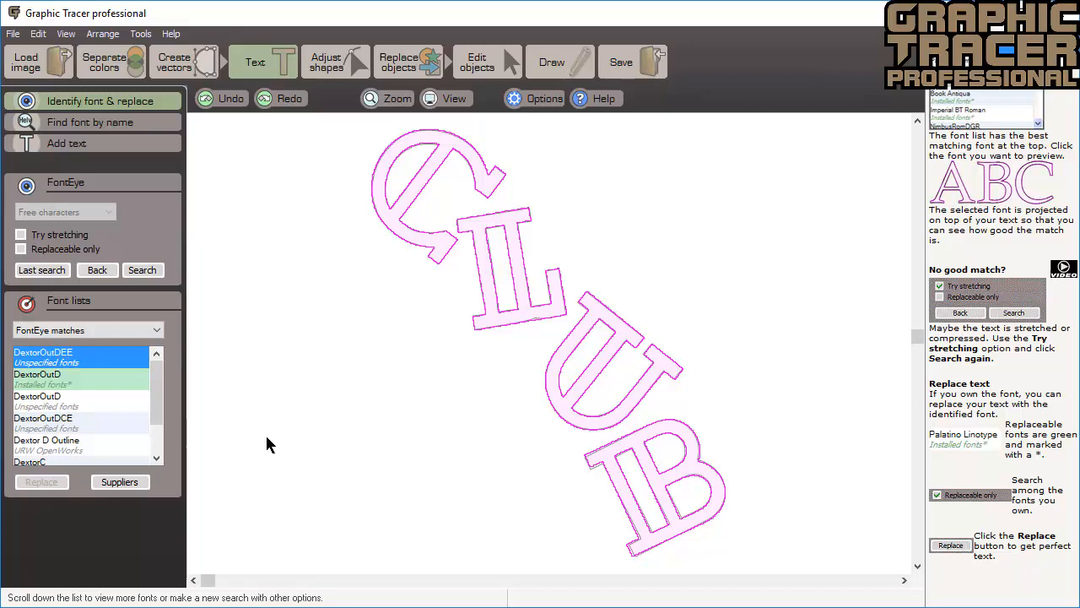
click(102, 389)
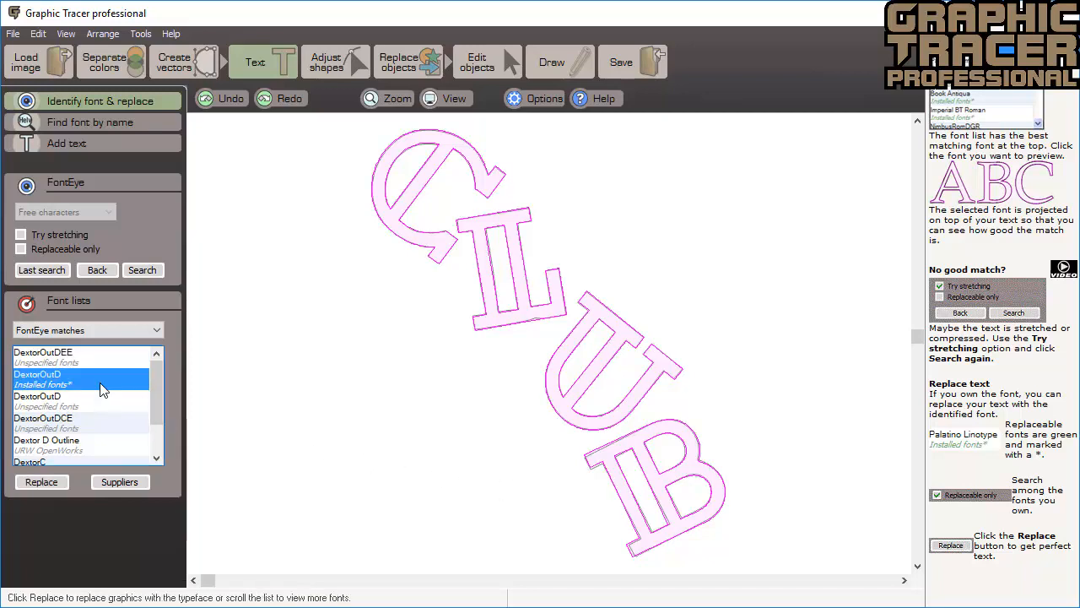
click(46, 486)
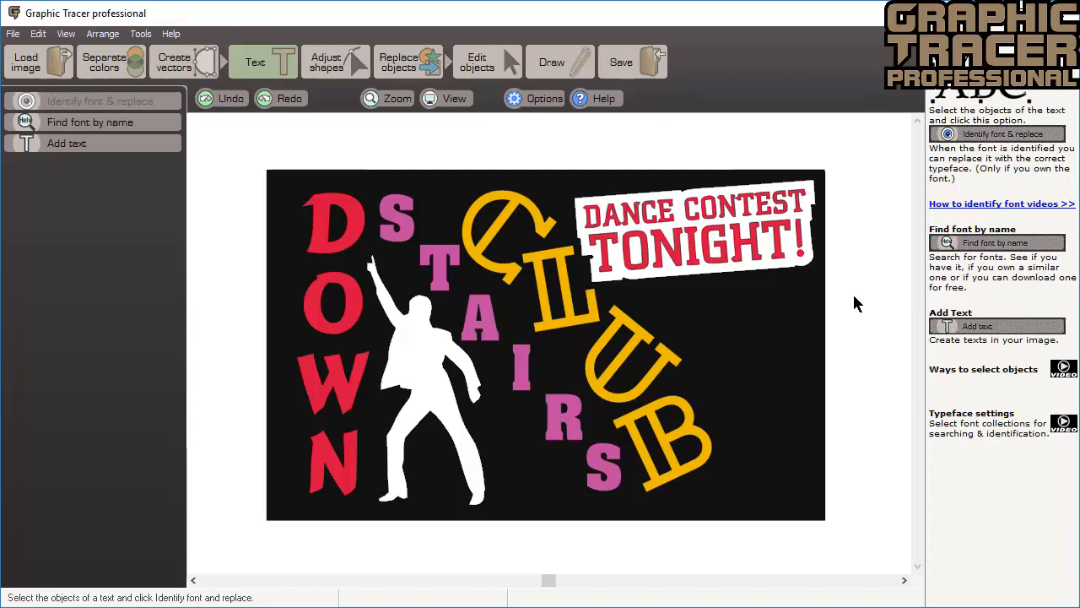
Step: Select the tilted TONIGHT! lettering and set its orientation for font identification to angled text
drag(850, 303, 577, 219)
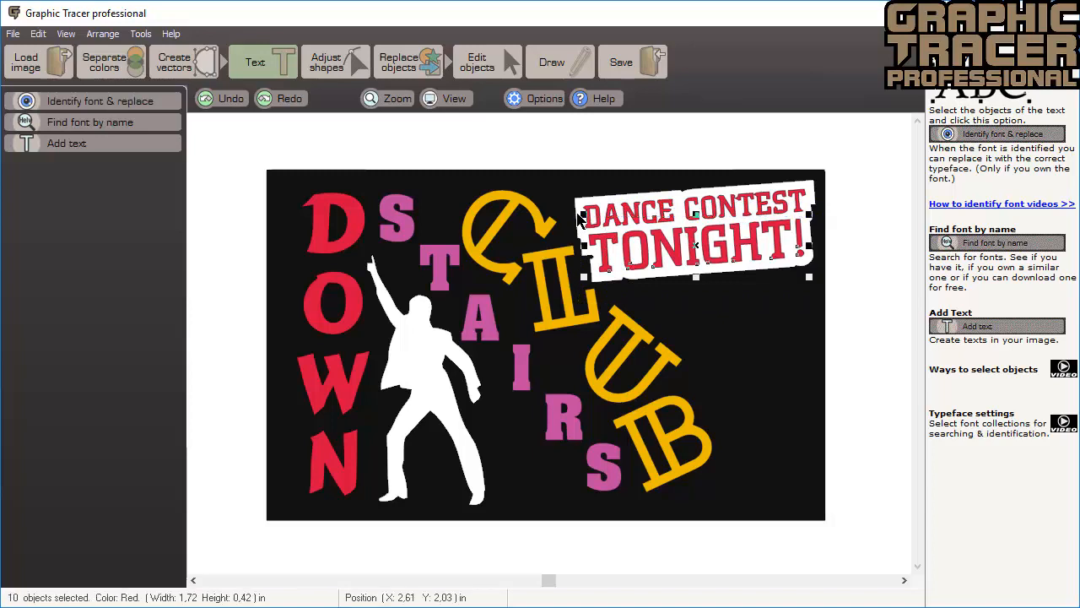
click(142, 98)
click(75, 211)
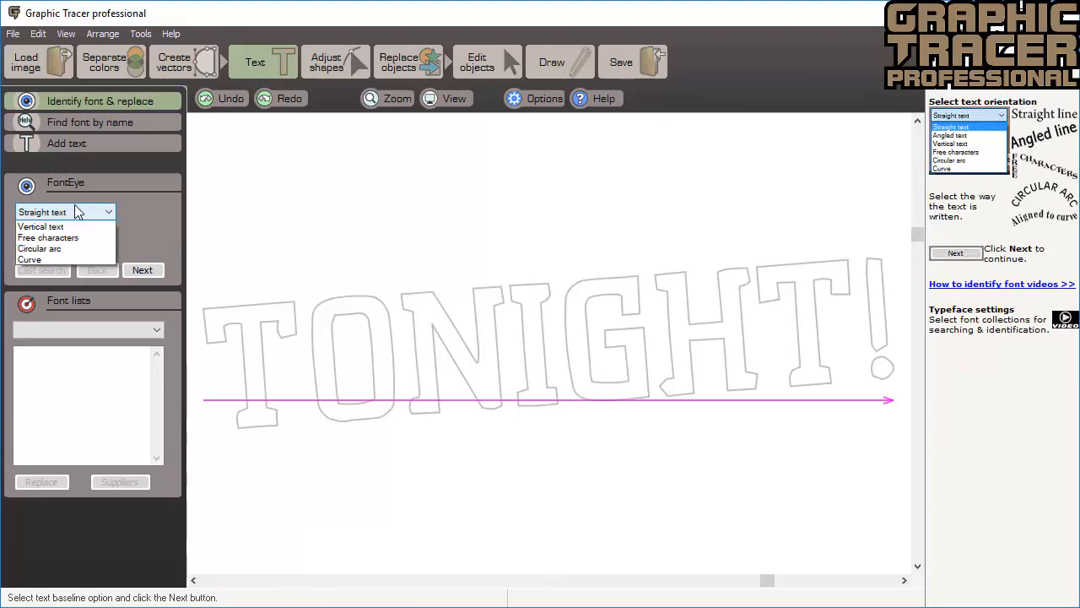
click(74, 239)
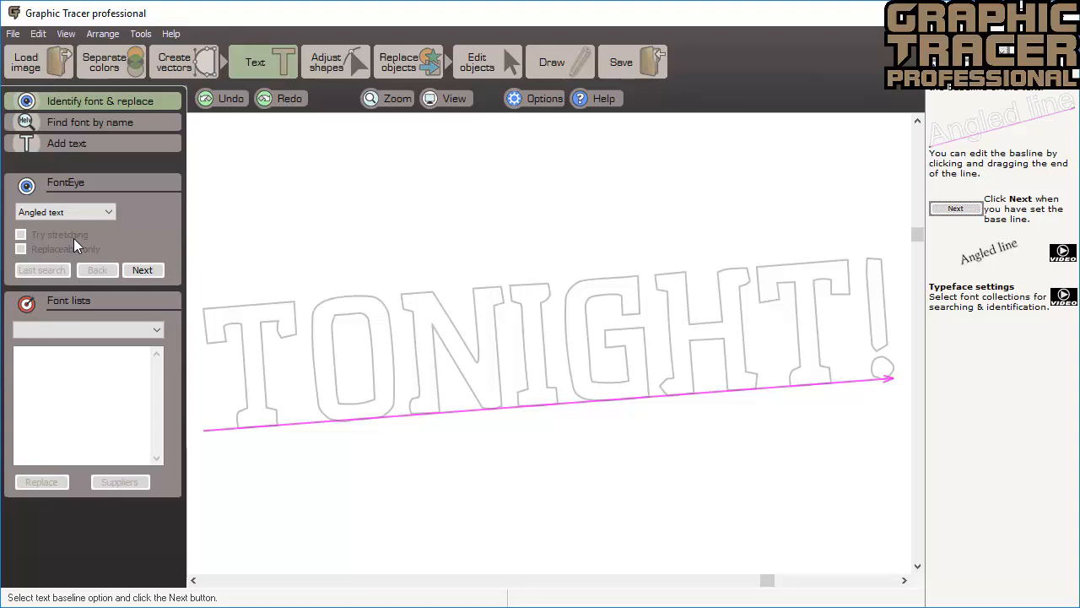
Step: Identify the font of TONIGHT! and replace the traced lettering with the installed CityDMed
click(140, 274)
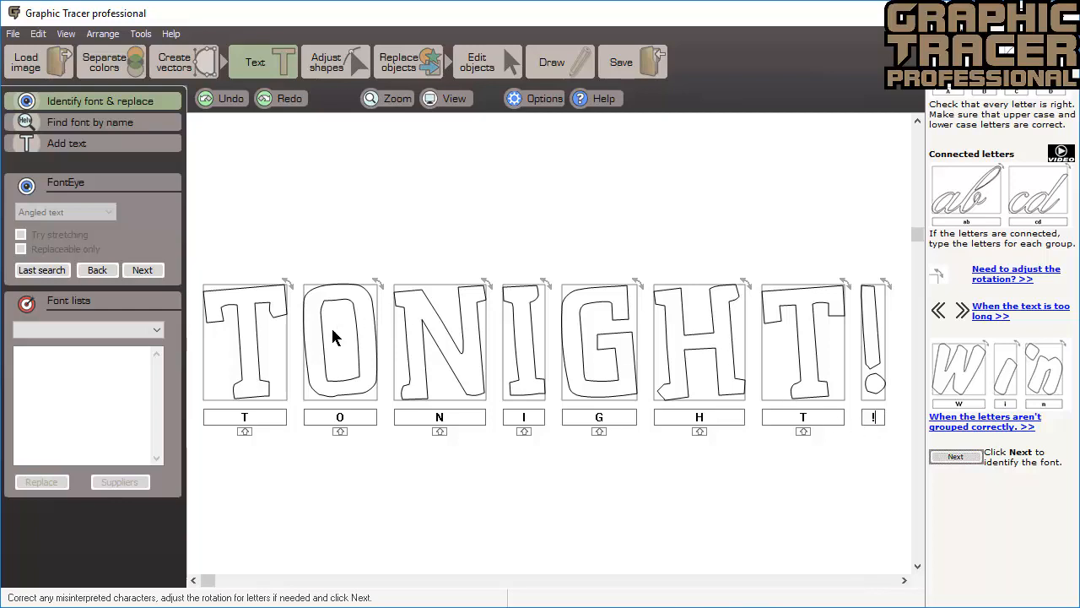
click(144, 269)
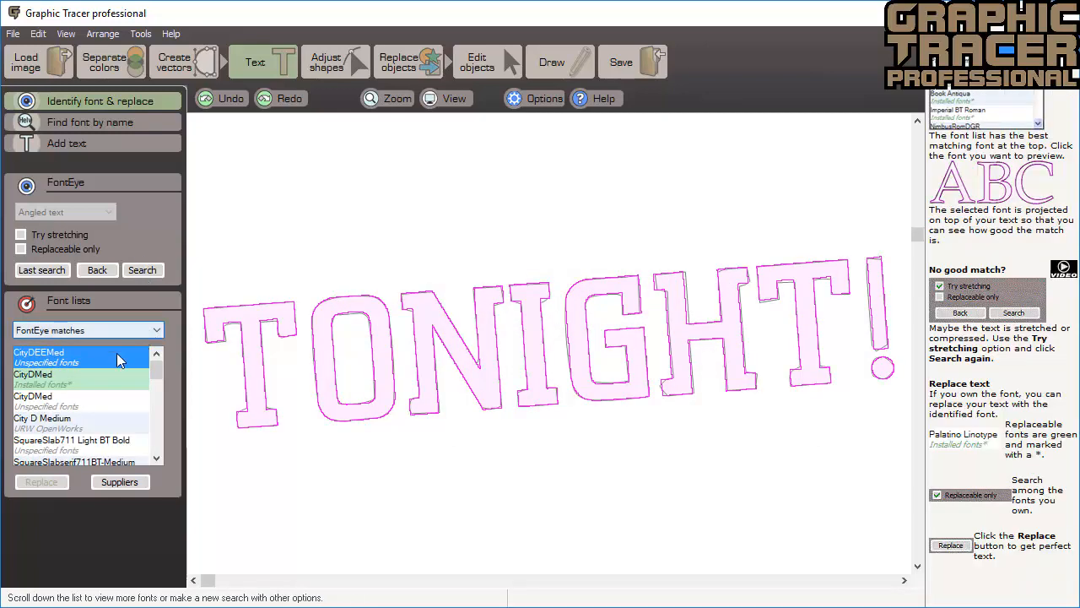
click(75, 379)
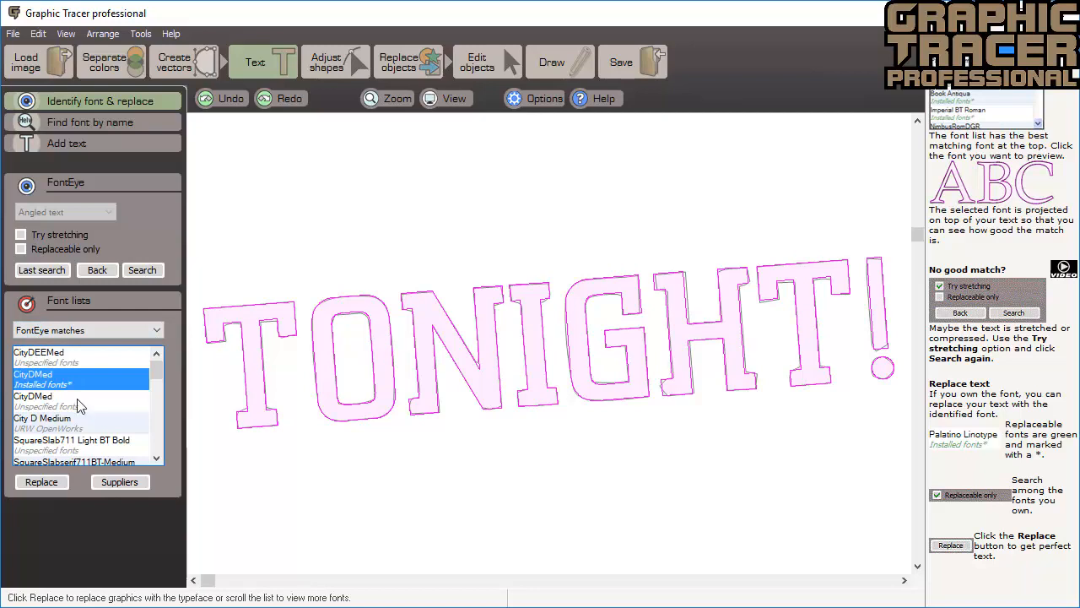
click(59, 479)
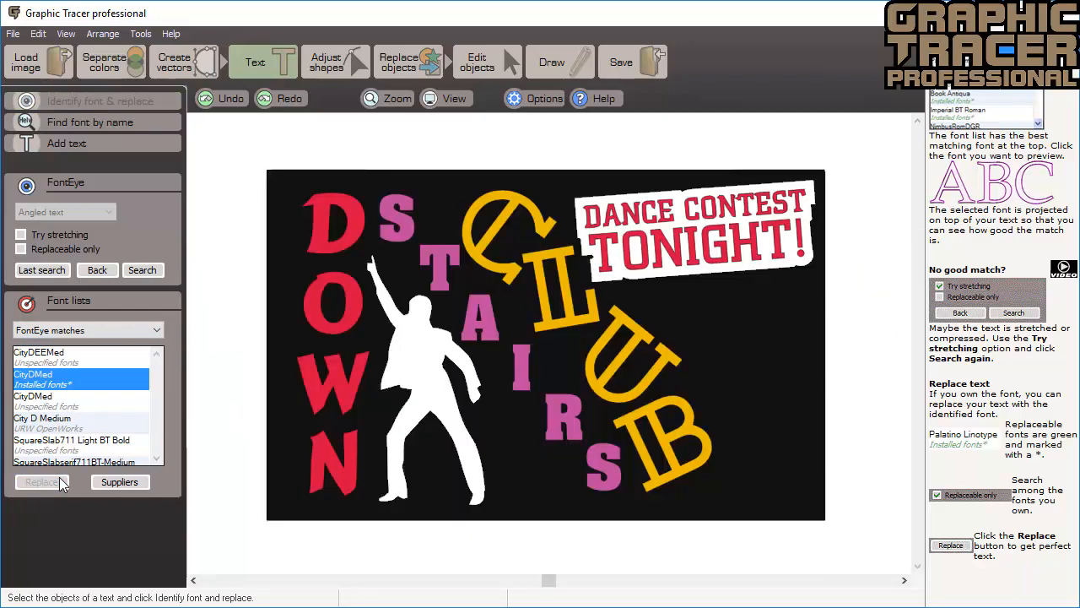
Step: Select the DANCE CONTEST lettering and split it into characters for font identification as angled text
drag(562, 150, 848, 252)
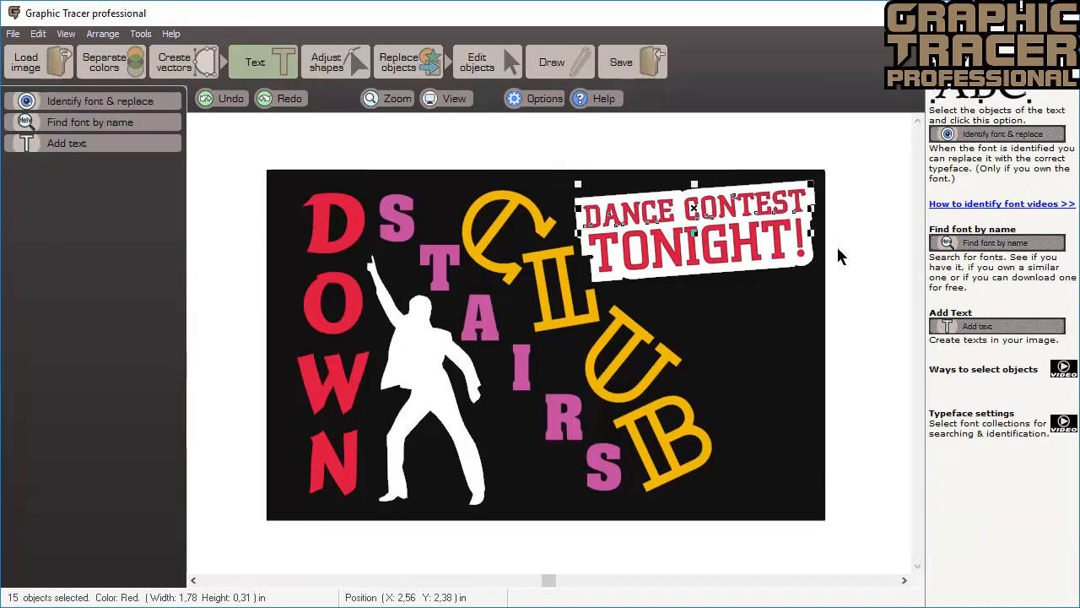
click(153, 101)
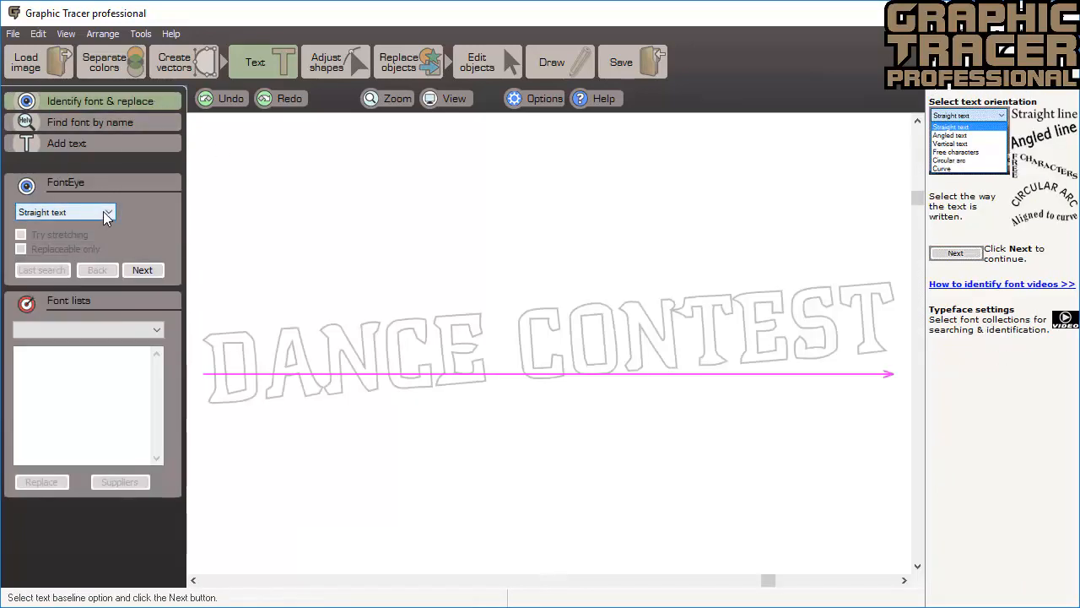
click(103, 211)
click(93, 236)
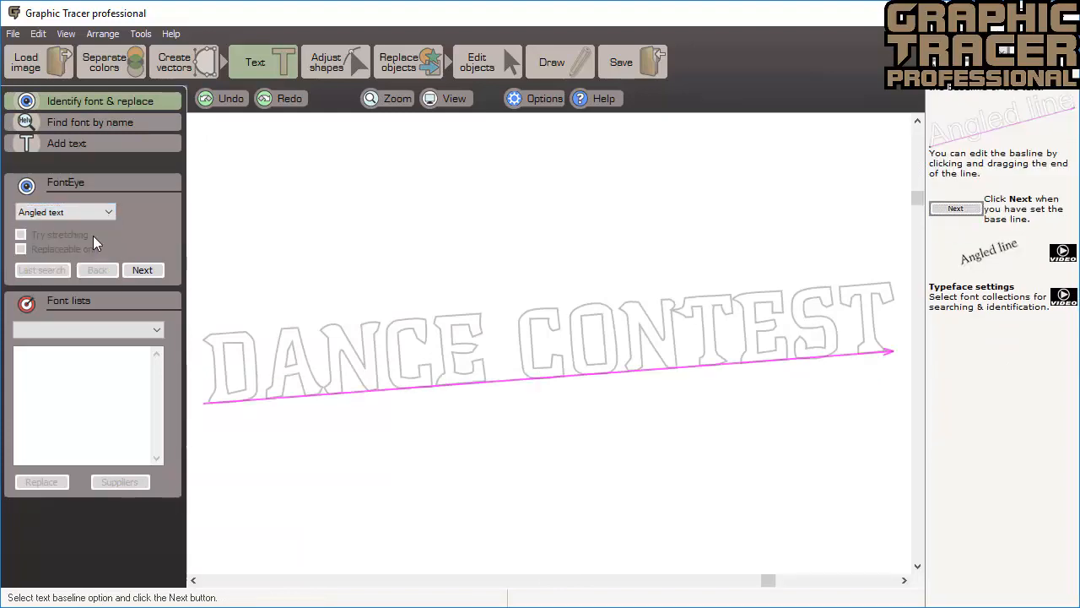
click(144, 270)
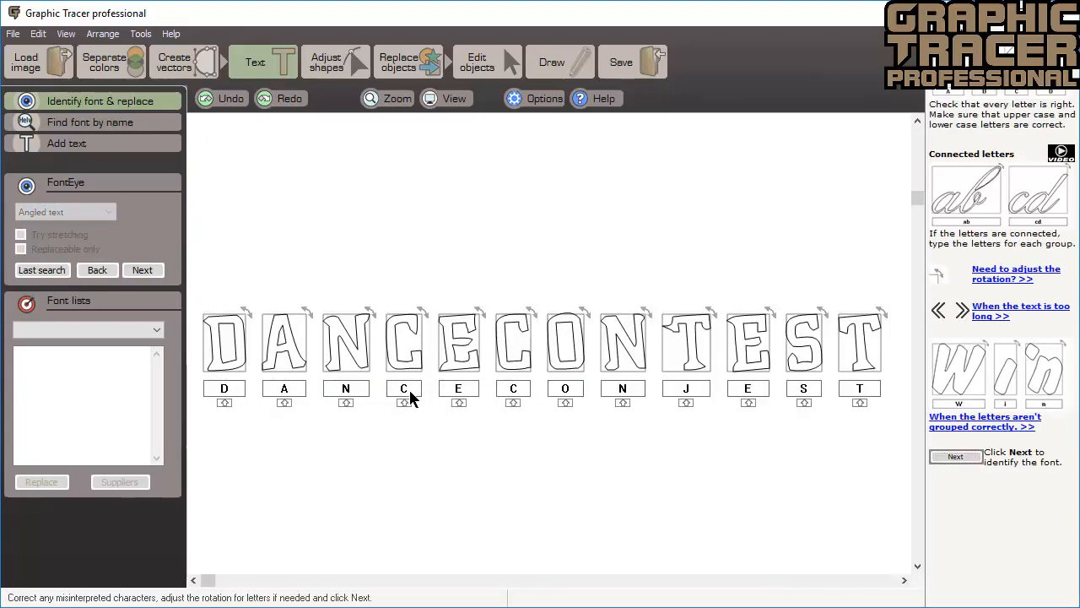
Step: Correct the misread J in DANCE CONTEST to T and replace the lettering with the installed CityDMed from the last search
double_click(685, 388)
text(T)
click(38, 272)
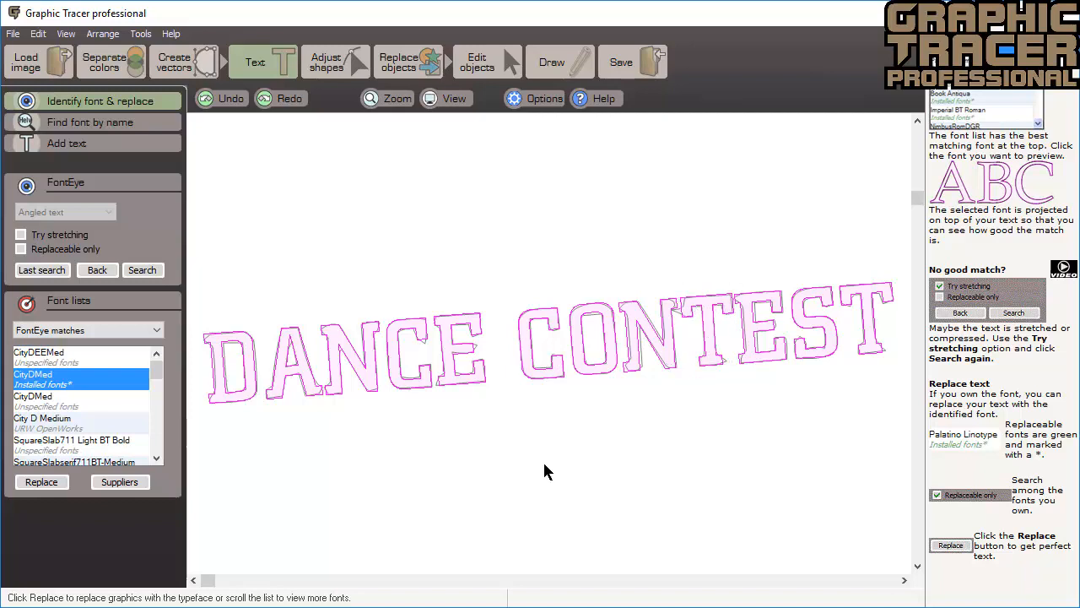
click(47, 482)
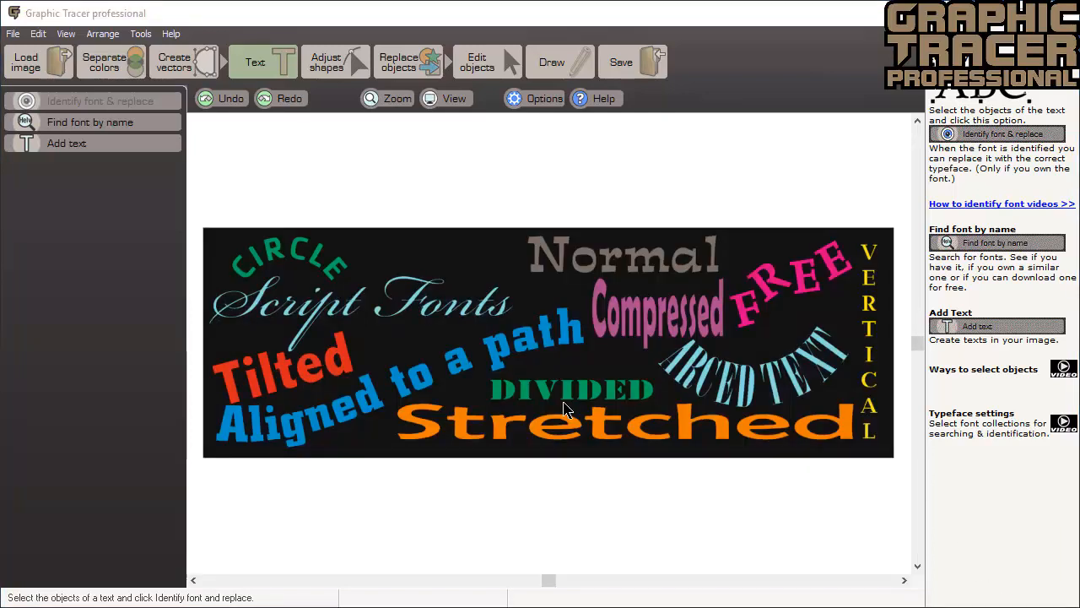
Step: Select the green CIRCLE lettering and set its orientation for font identification to circular arc
drag(219, 207, 371, 296)
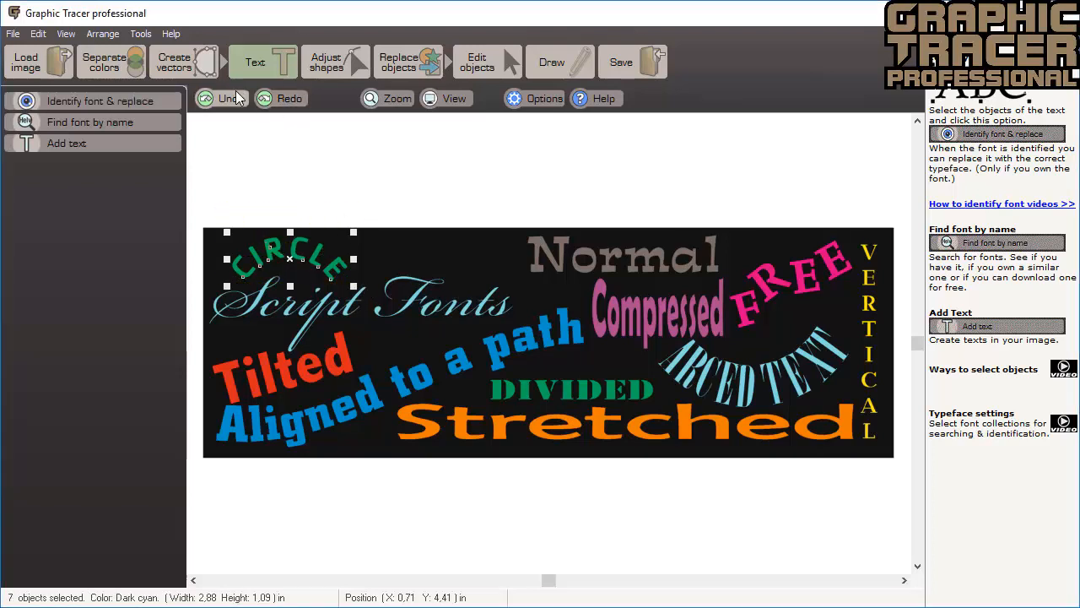
click(154, 94)
click(102, 214)
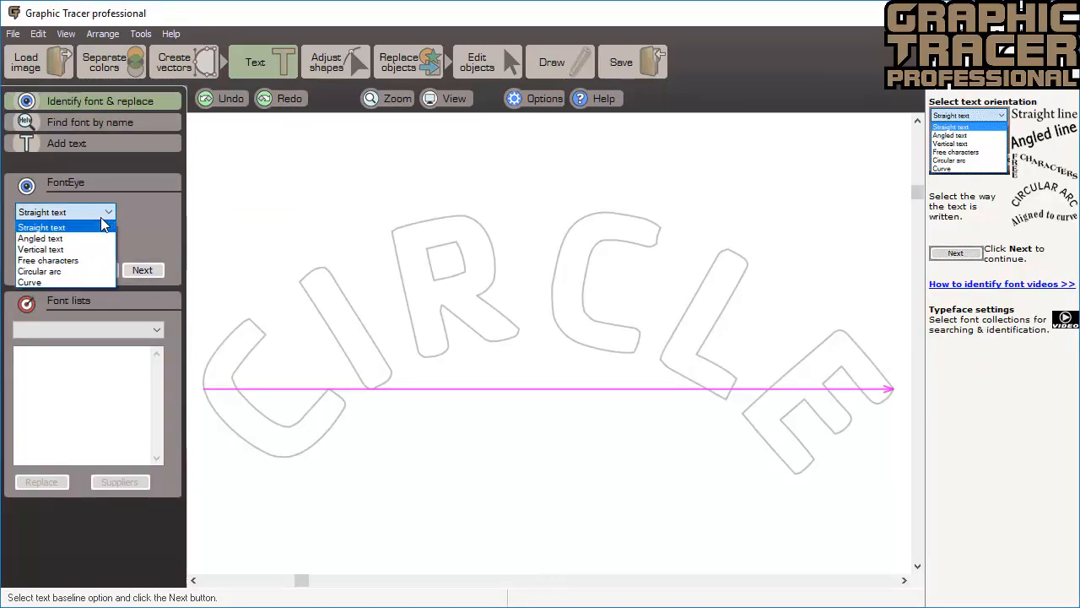
click(92, 271)
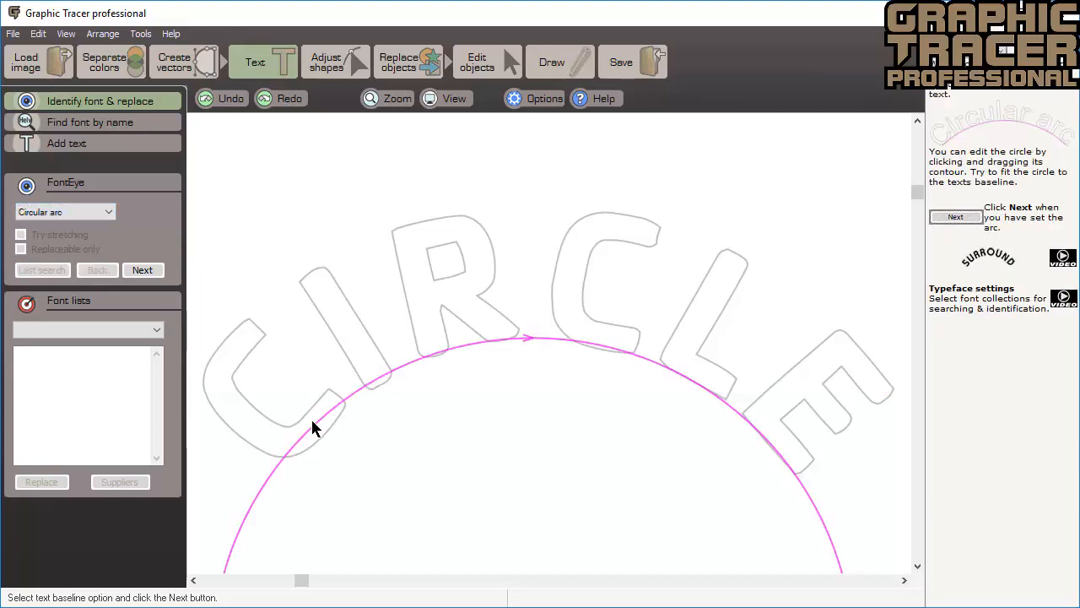
Step: Fit the baseline circle to the feet of the CIRCLE letters and accept the arc
drag(316, 434, 323, 442)
drag(721, 391, 722, 399)
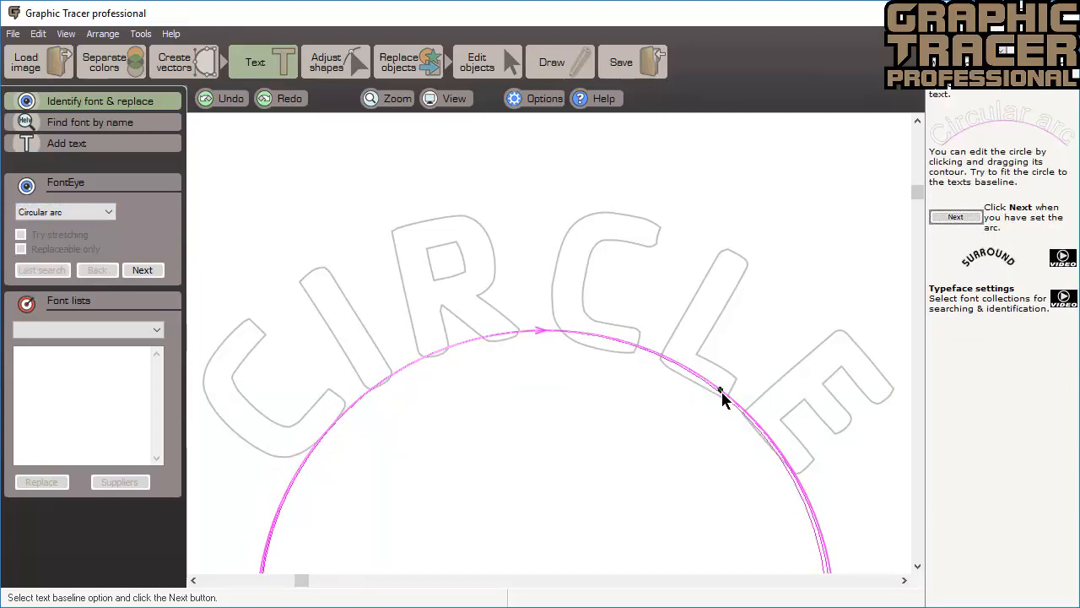
drag(536, 332, 535, 338)
drag(727, 399, 731, 405)
drag(372, 380, 373, 374)
click(142, 270)
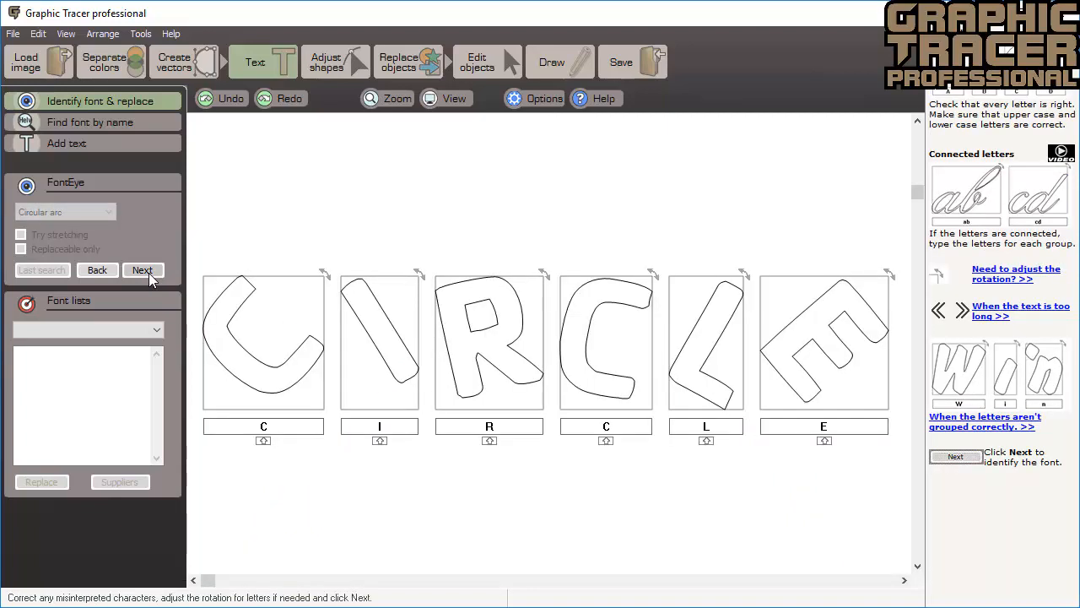
Step: Replace CIRCLE with the installed Cachet Bold match, nudging the first C of the preview onto its traced outline
click(149, 272)
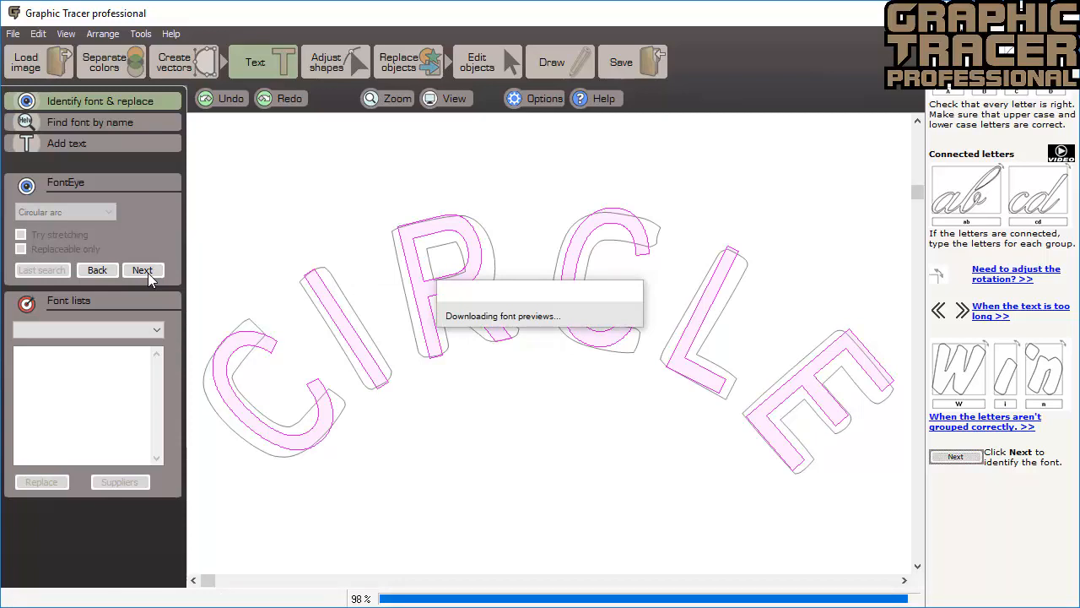
click(93, 385)
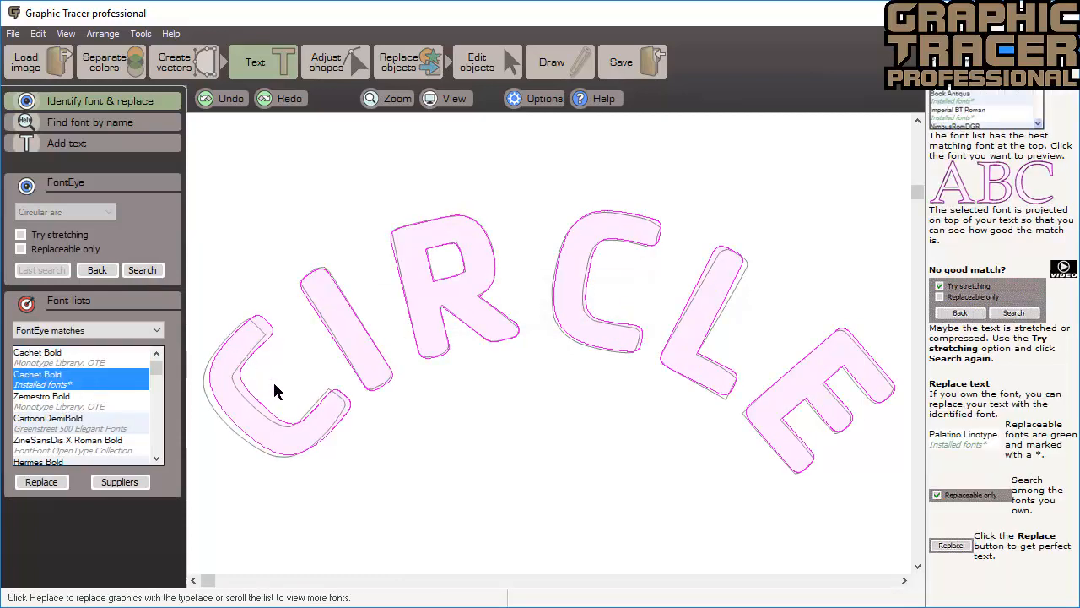
click(274, 421)
drag(279, 385, 273, 391)
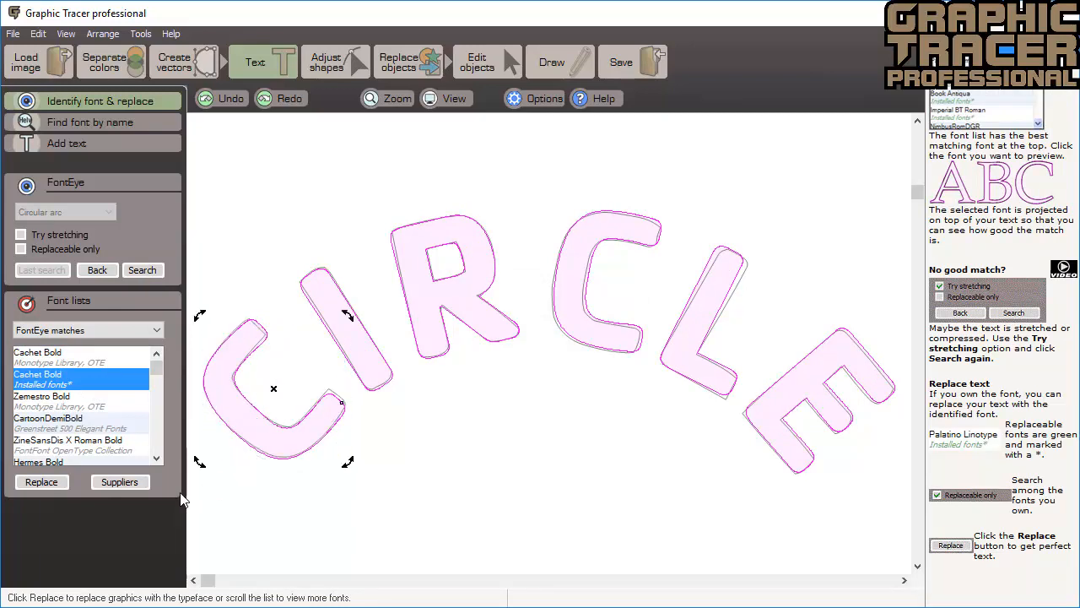
click(47, 487)
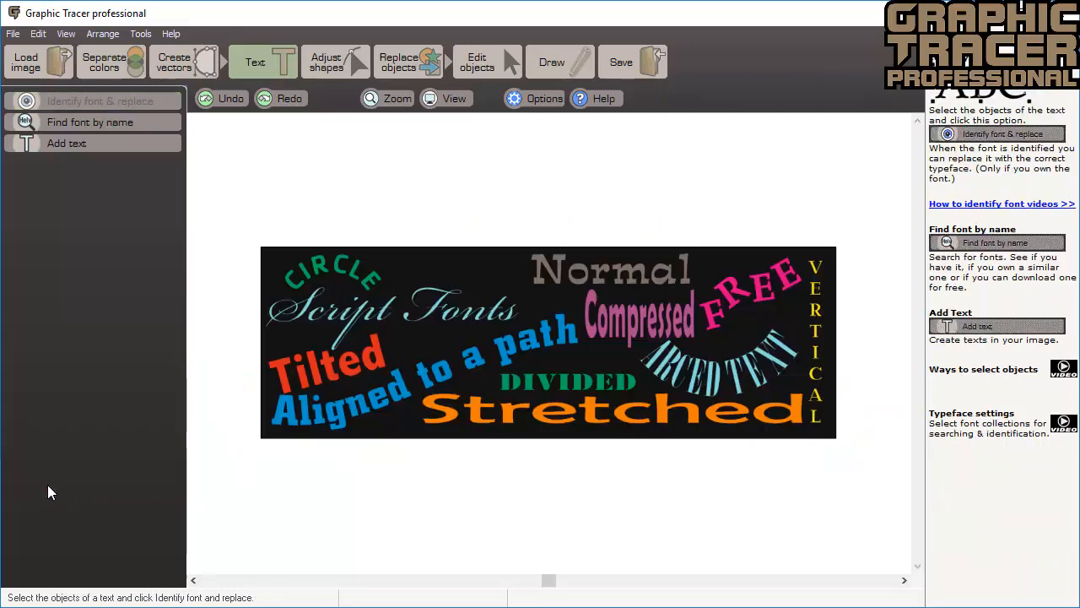
Step: Select all of the blue Aligned to a path lettering and set its orientation for font identification to curve
click(283, 426)
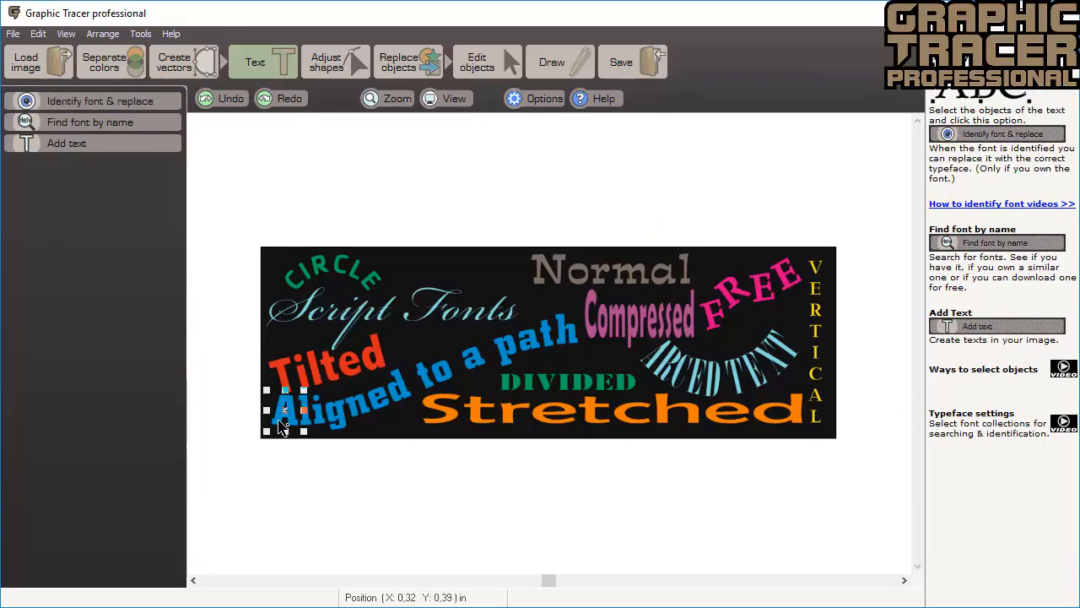
right_click(283, 426)
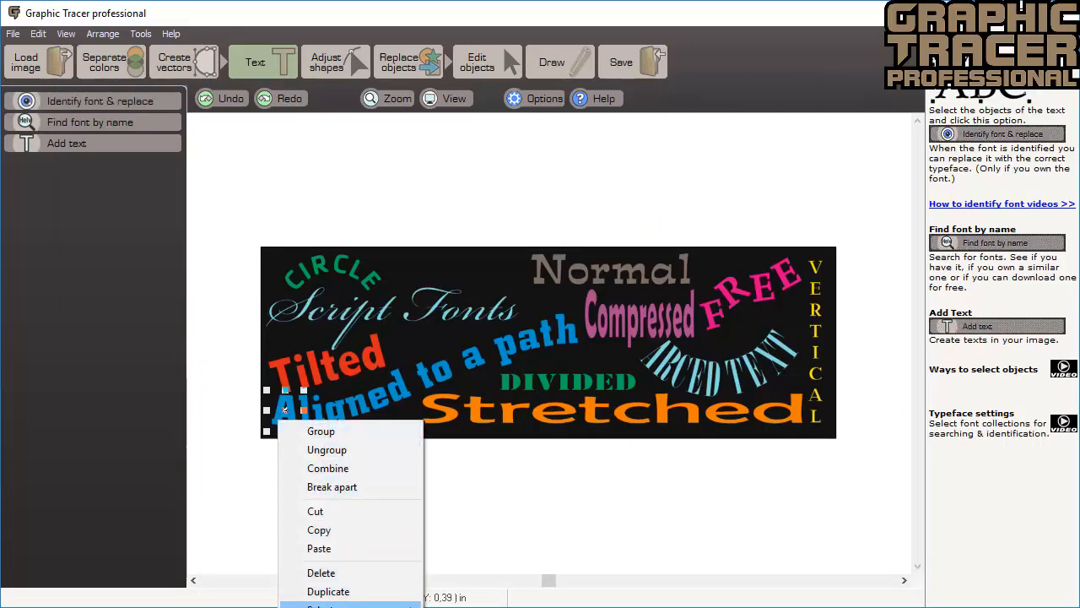
mouse_move(353, 602)
click(464, 606)
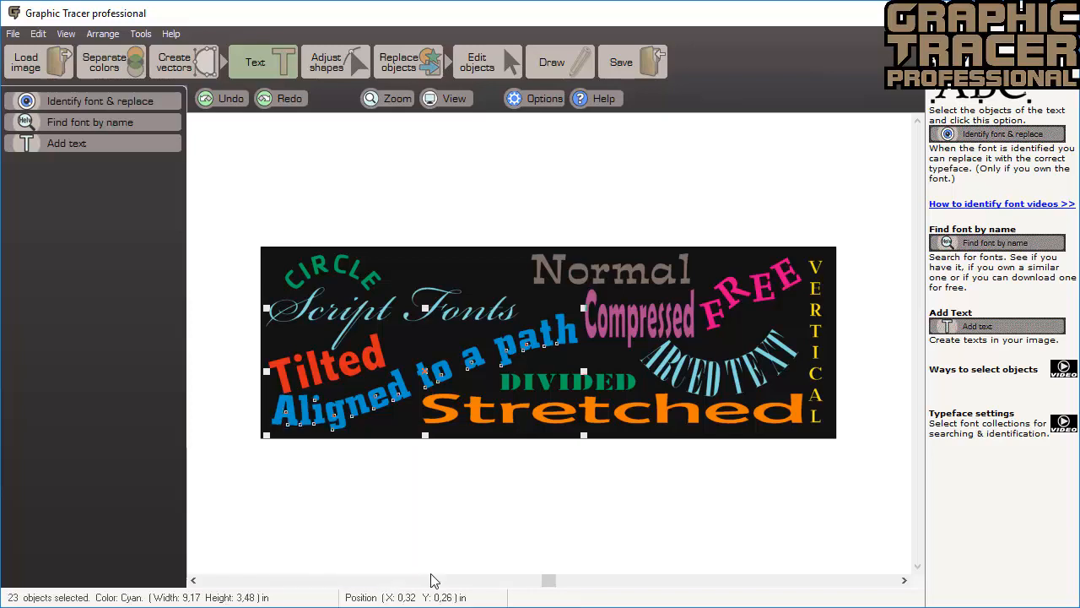
click(169, 101)
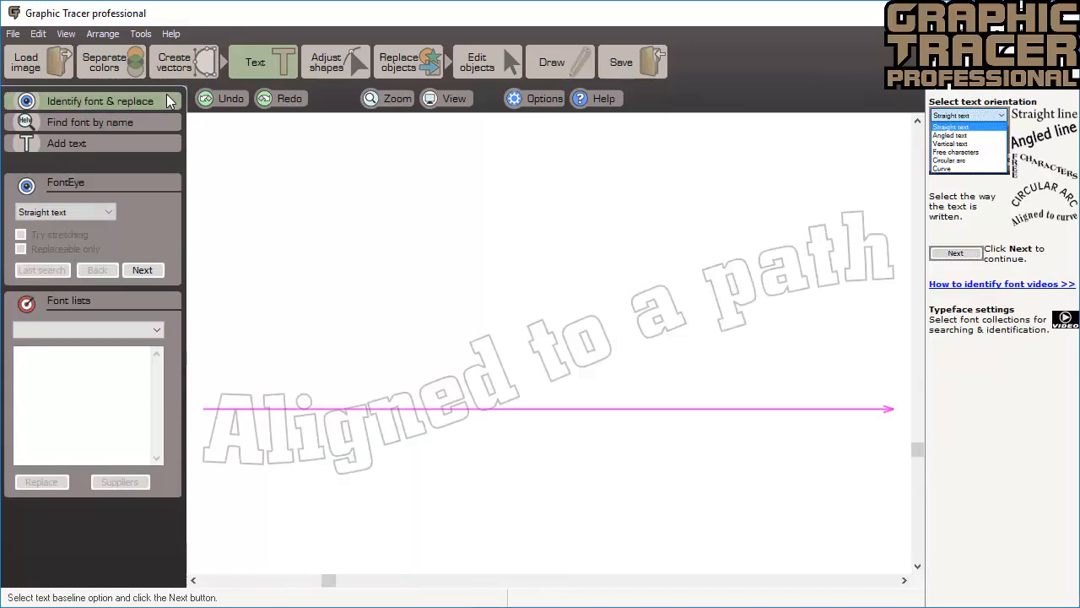
click(91, 212)
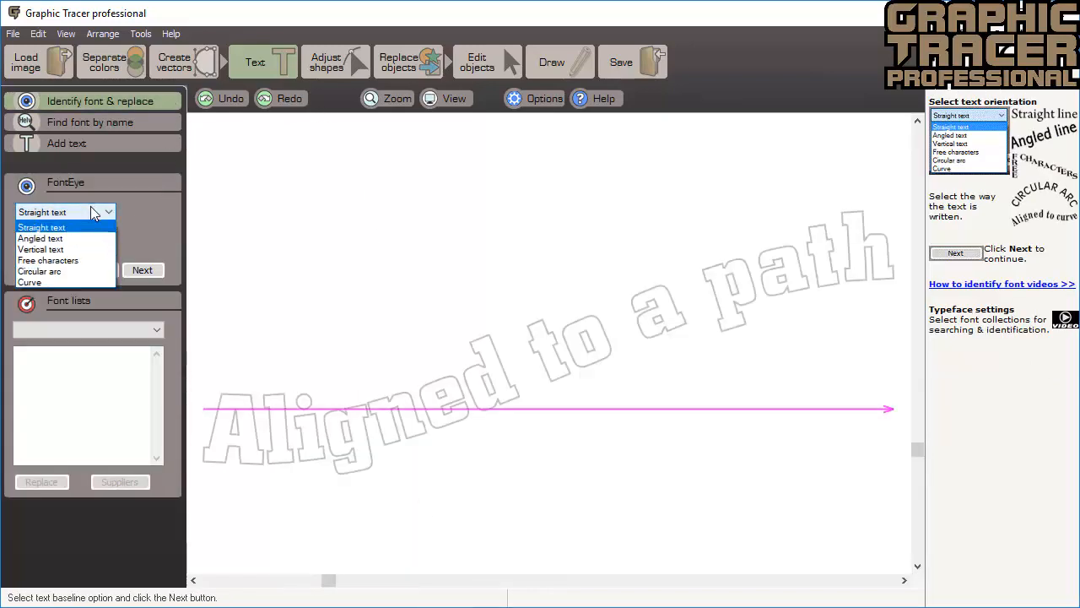
click(99, 281)
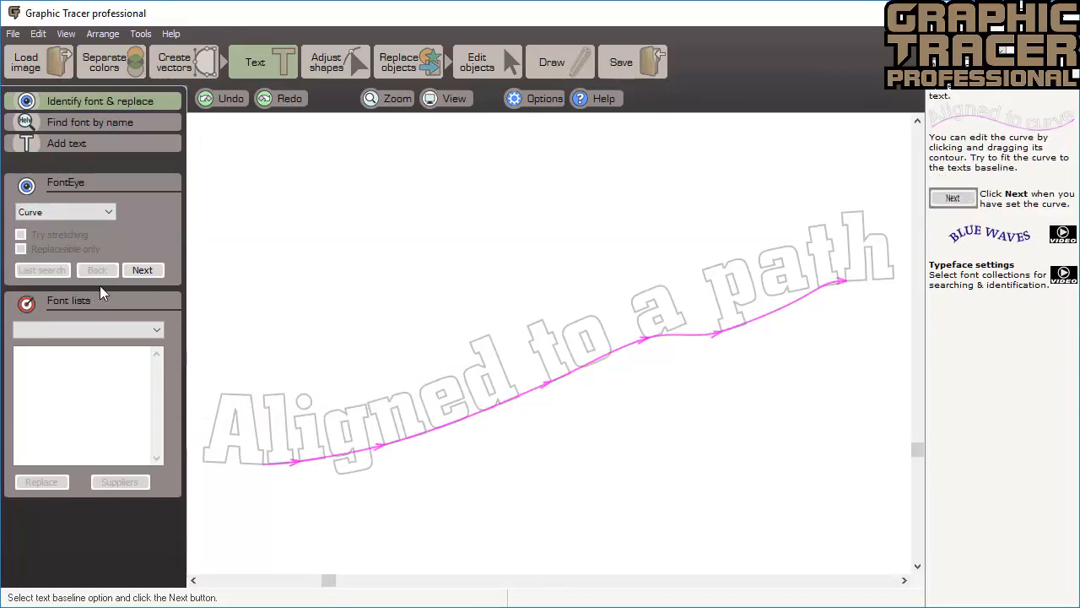
Step: Fit the baseline curve to Aligned to a path by extending both ends and raising the dip under the p
drag(844, 279, 895, 280)
drag(717, 331, 716, 316)
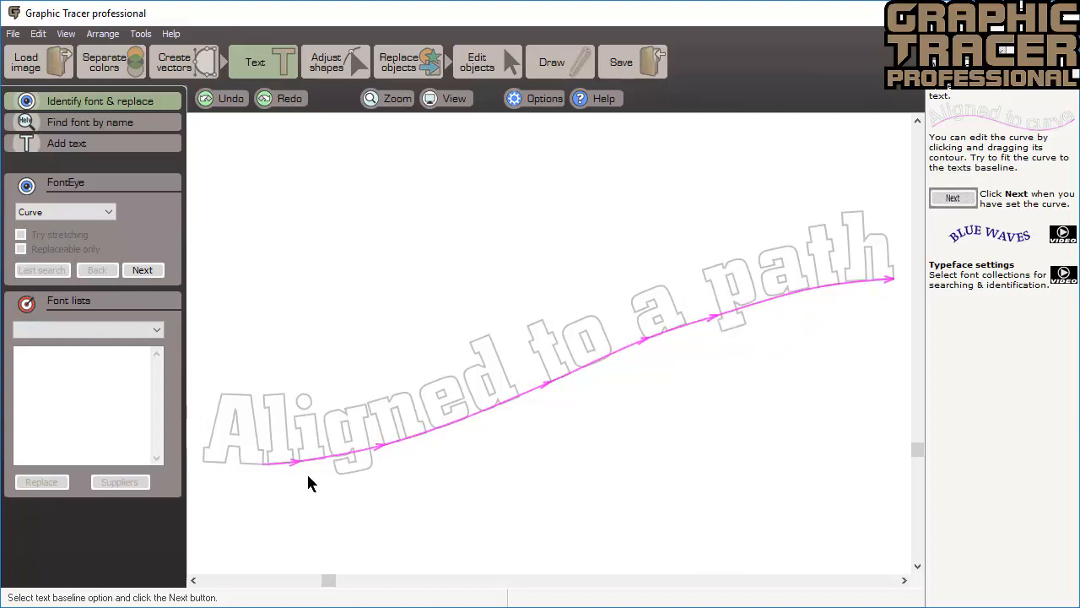
drag(264, 463, 201, 461)
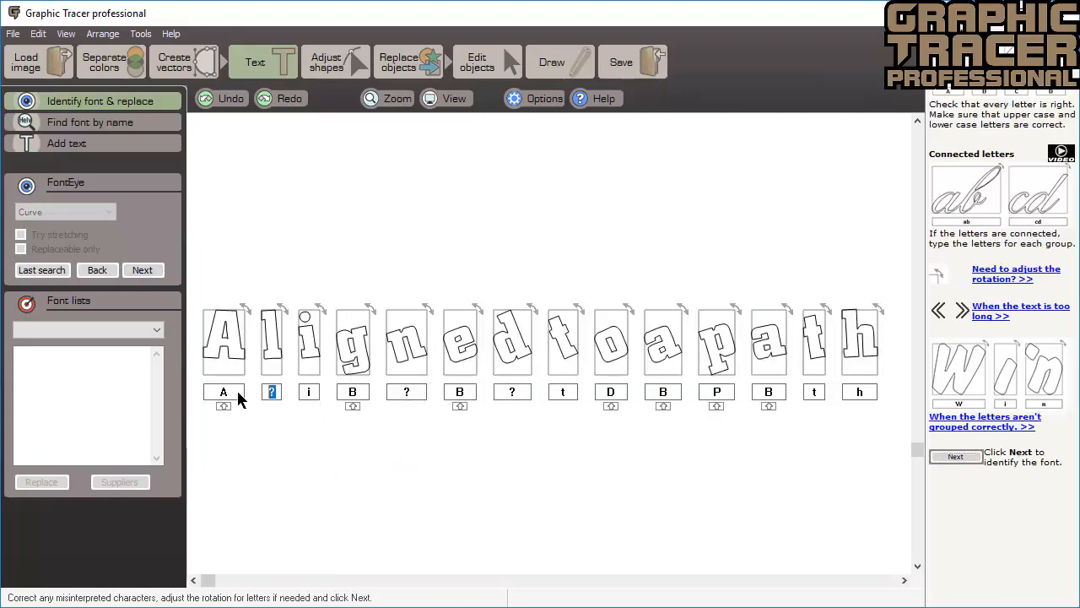
Step: Correct the recognized characters to spell Alignedtoapath and replace the lettering with the installed CityDBol
text(lignedtoap)
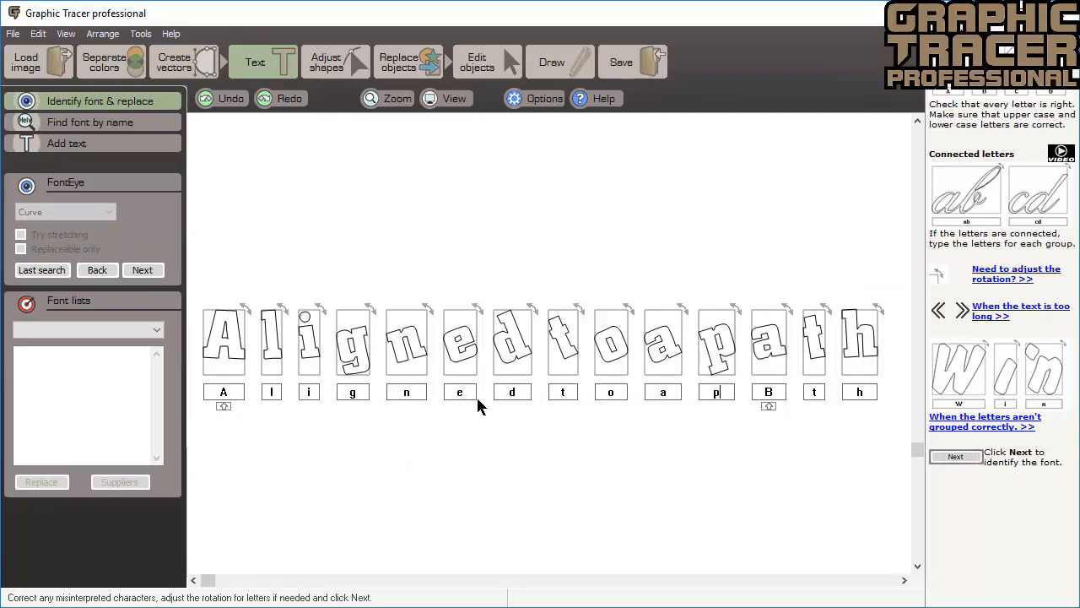
text(a)
click(139, 268)
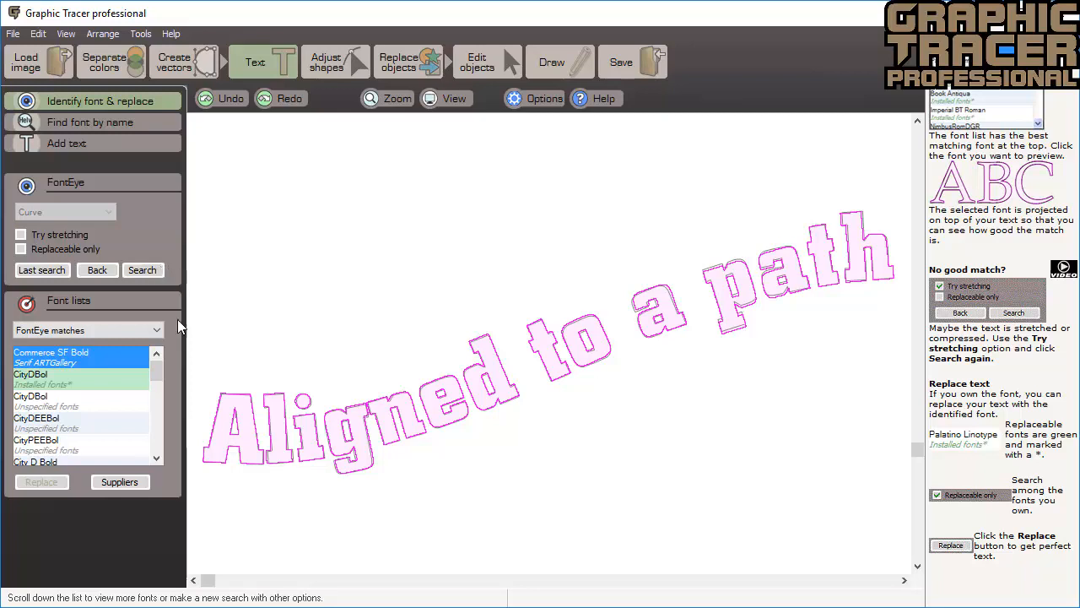
click(61, 384)
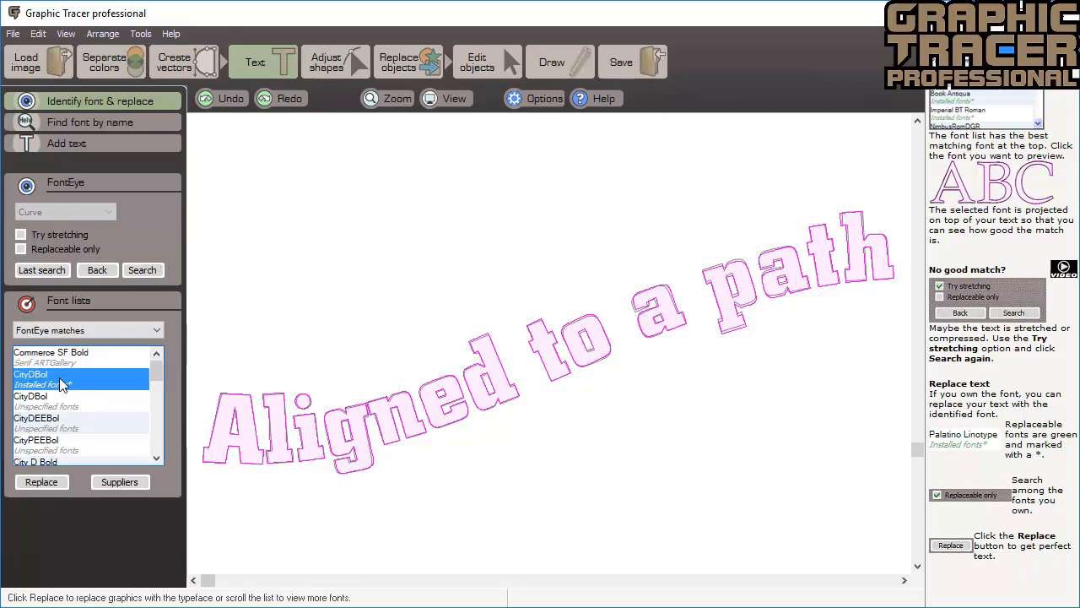
click(43, 484)
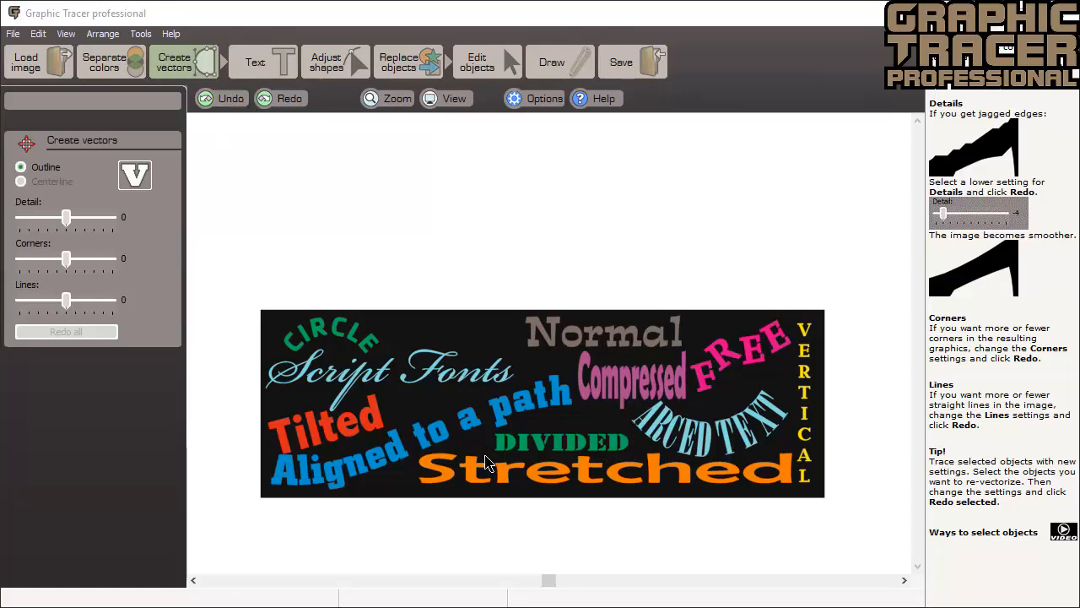
mouse_move(485, 463)
mouse_down()
mouse_move(518, 422)
mouse_move(609, 227)
mouse_up()
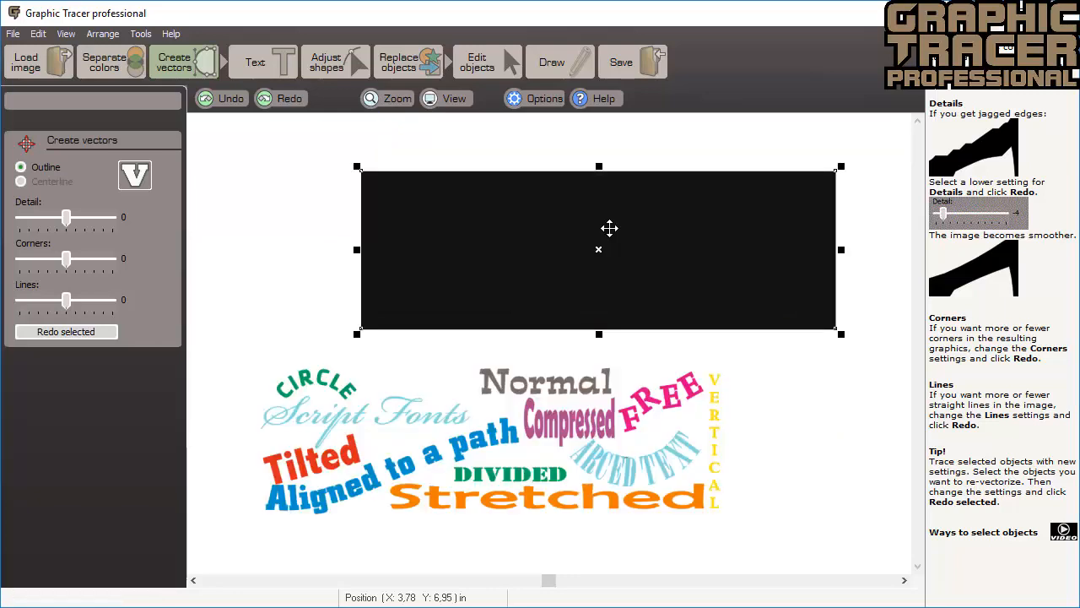
key(ctrl+z)
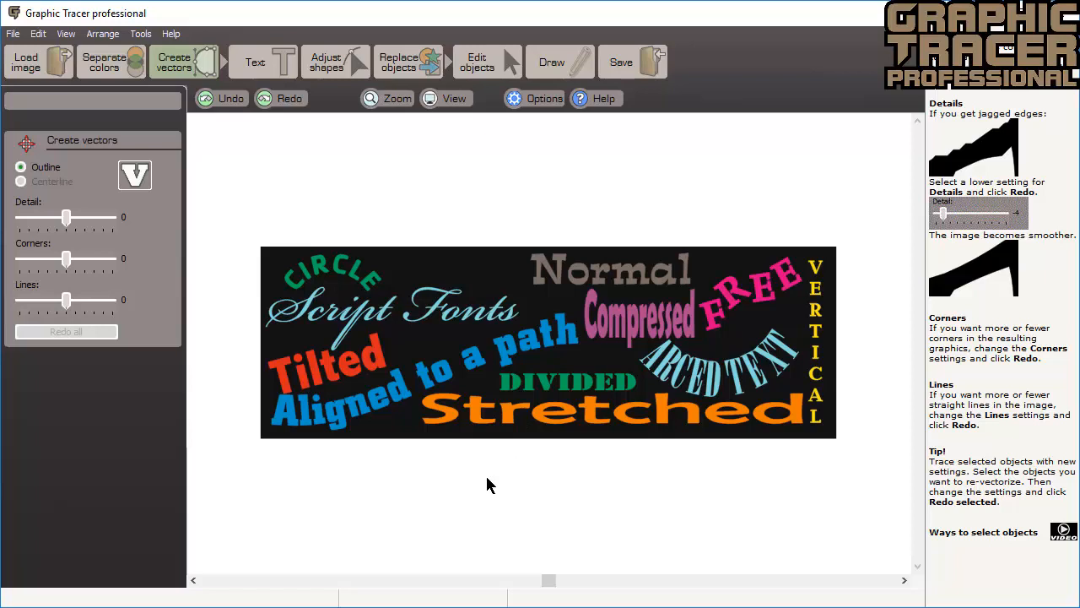
drag(487, 476, 655, 369)
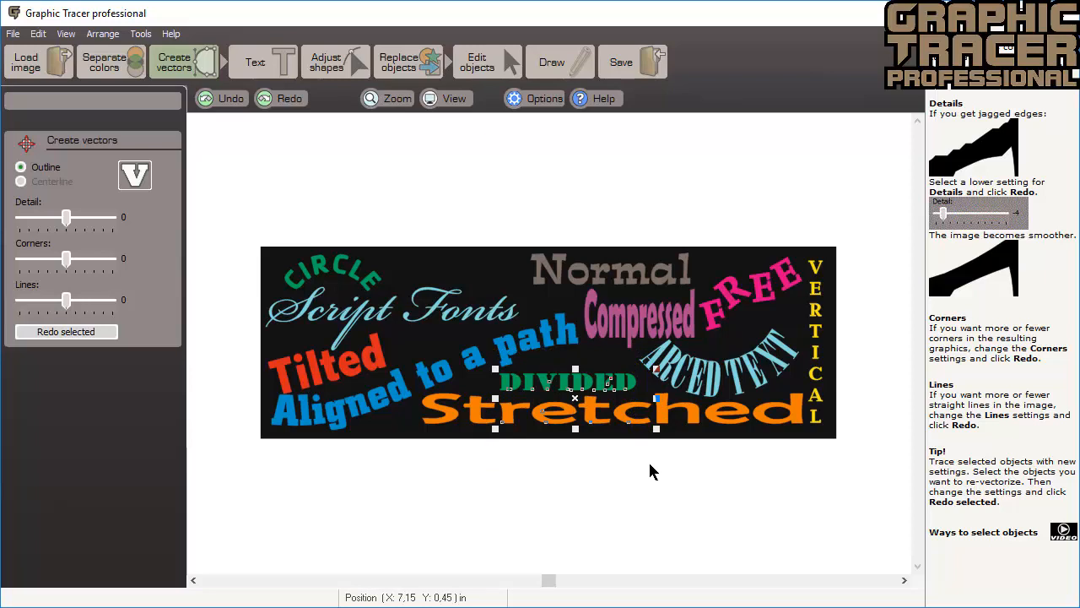
click(604, 466)
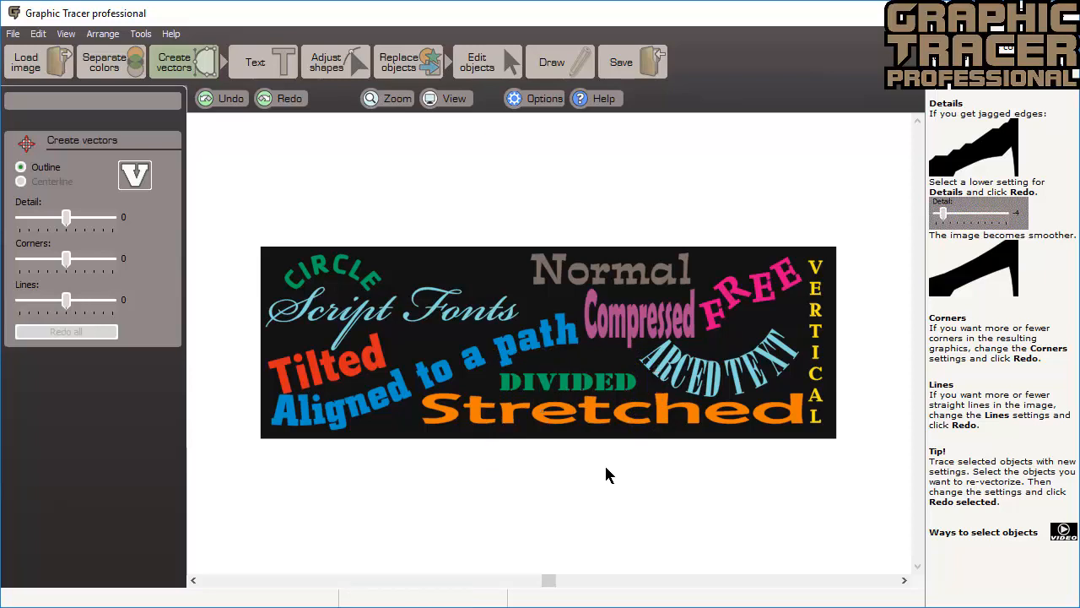
Step: Select all pieces of the green DIVIDED lettering and start identifying its font as straight text
click(249, 67)
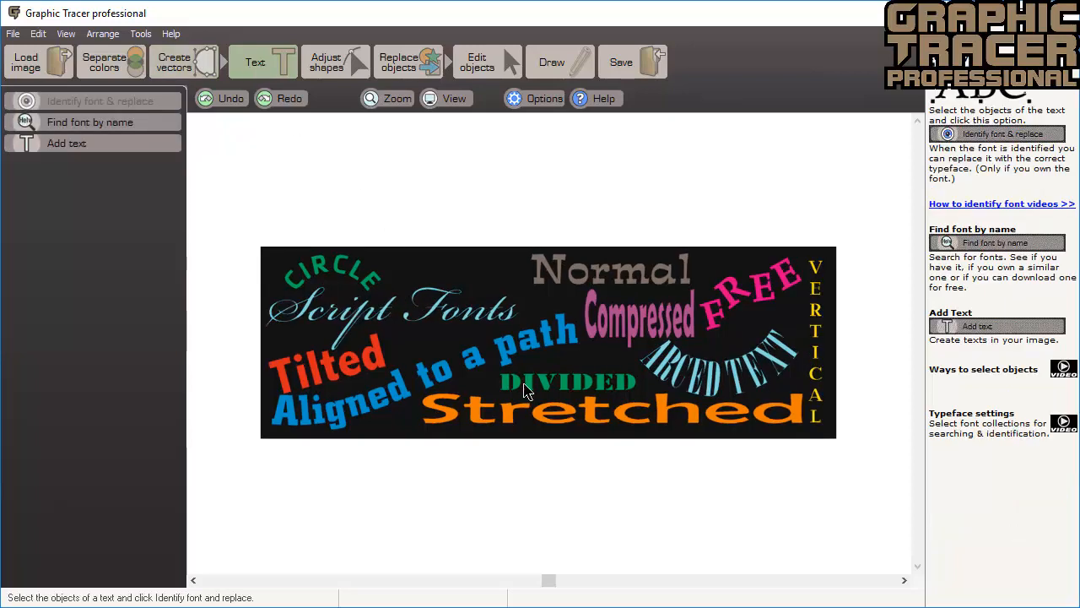
drag(495, 395, 646, 375)
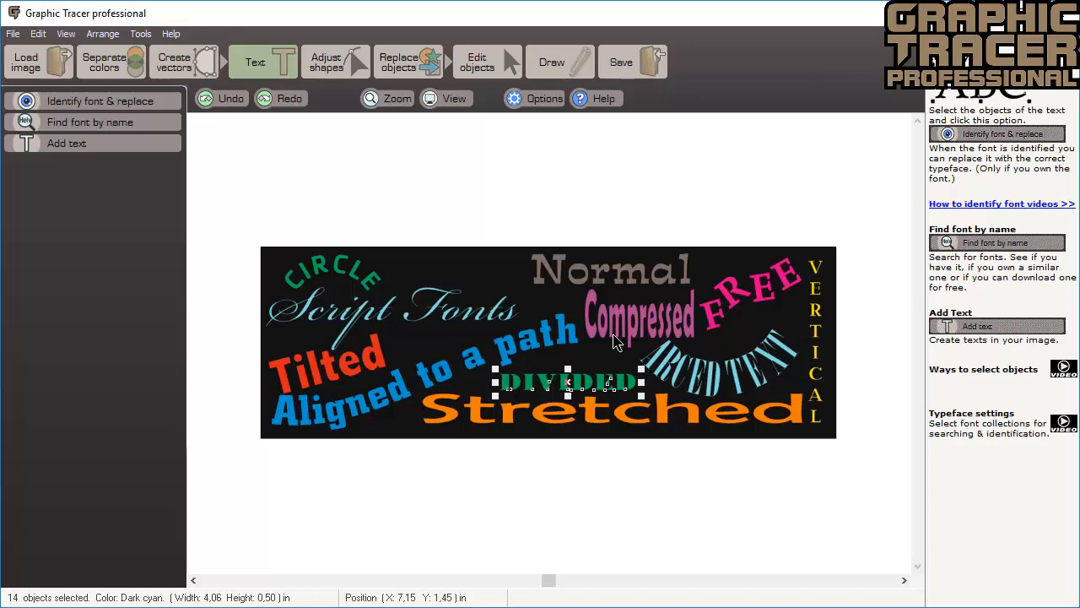
click(136, 100)
click(136, 99)
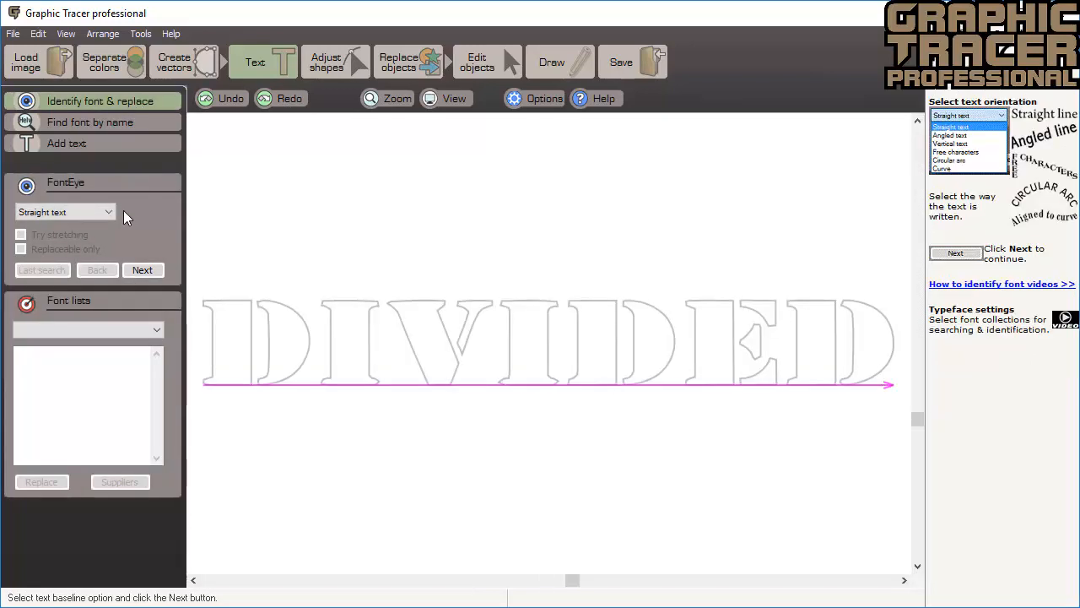
click(141, 270)
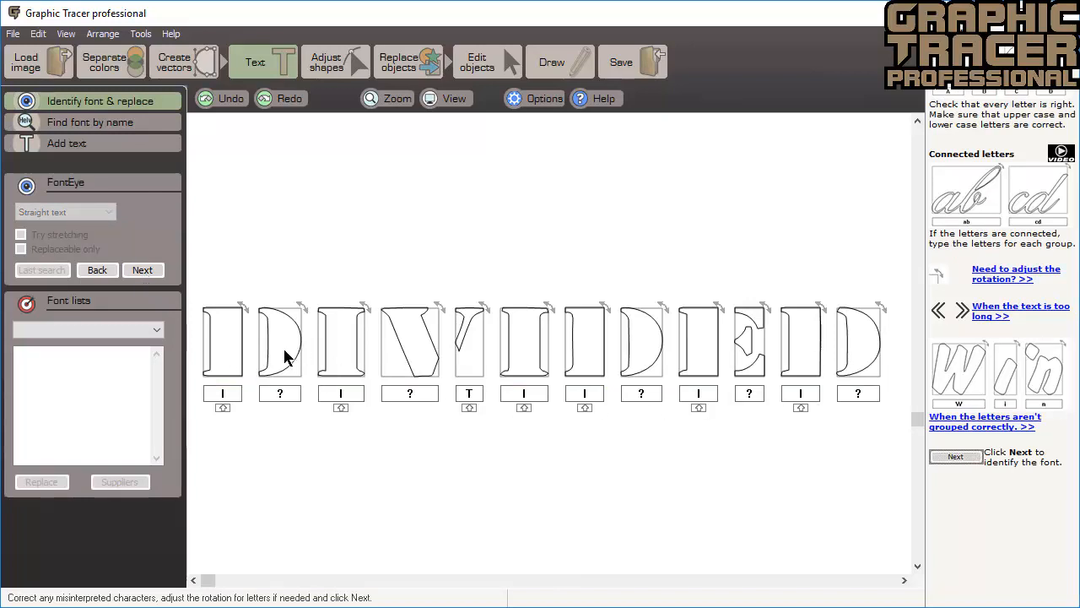
Step: Group the separated stencil pieces of DIVIDED into whole letters: both halves of each D, the V and the E
drag(284, 354, 228, 357)
drag(461, 325, 417, 338)
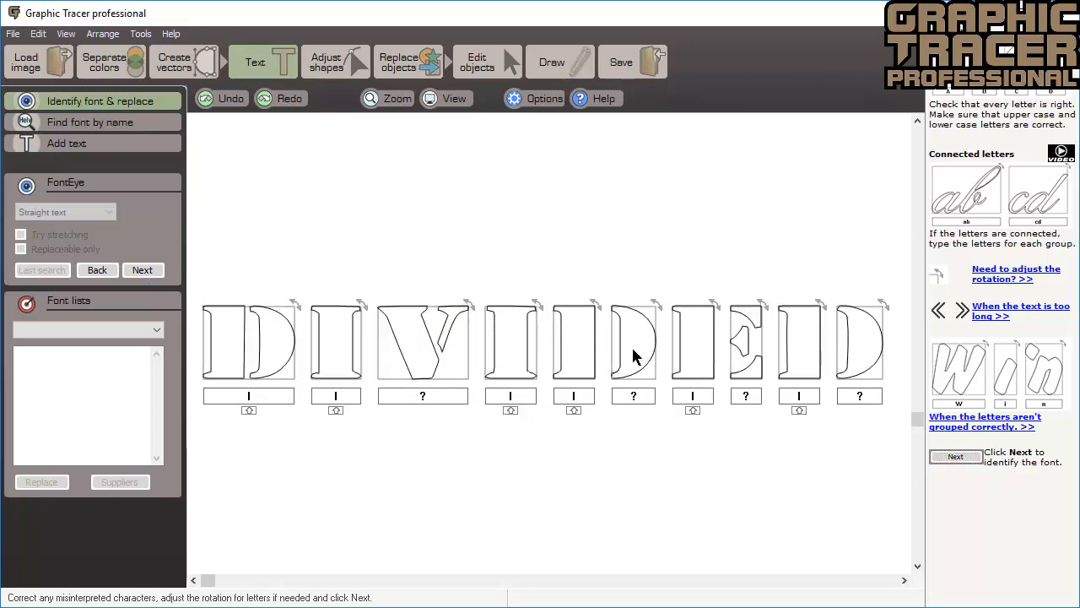
drag(574, 354, 571, 354)
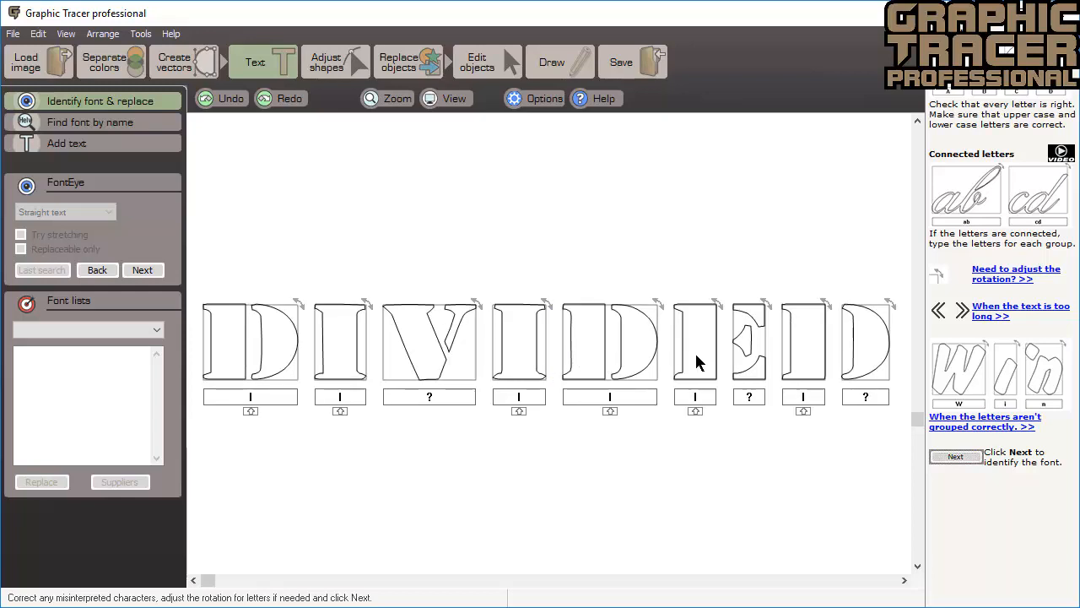
drag(693, 357, 749, 354)
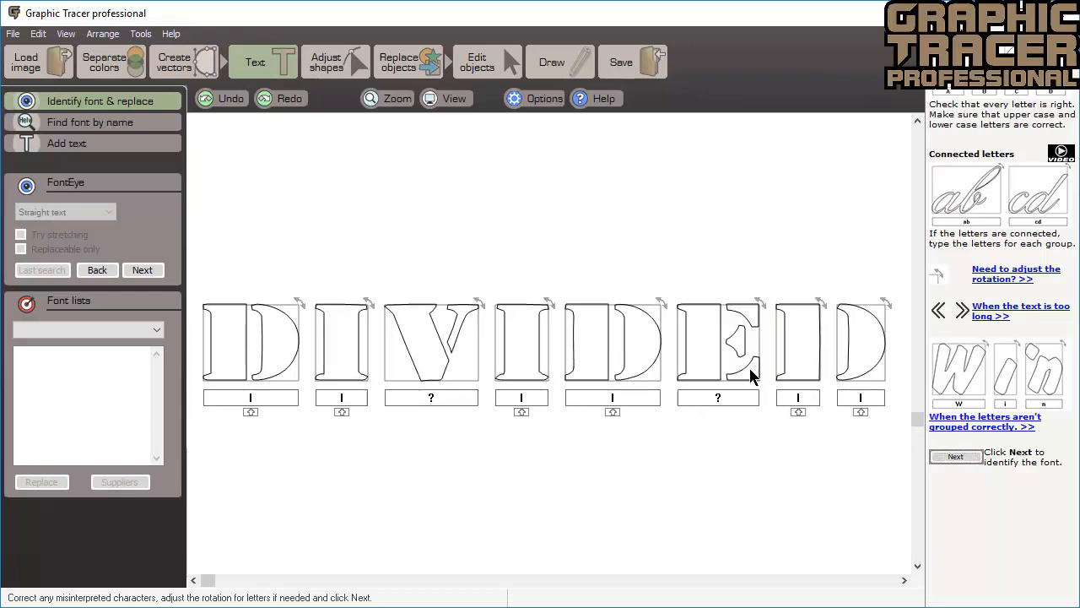
drag(873, 363, 812, 362)
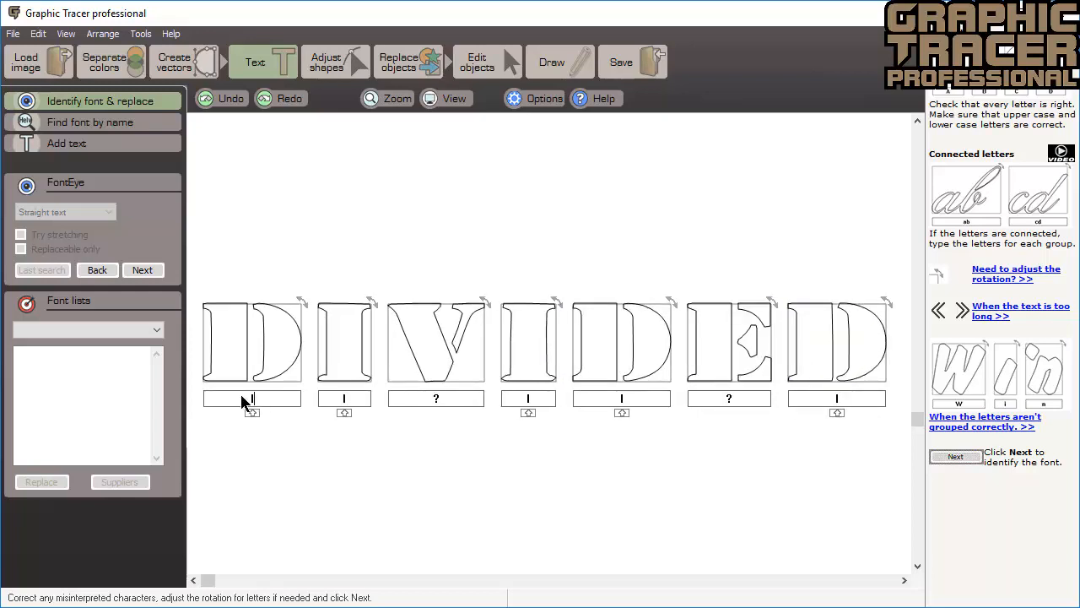
Step: Correct the recognized characters so that the grouped letters spell DIVIDED in capitals
click(211, 397)
text(D)
key(Tab)
key(Tab)
text(V)
key(Tab)
key(Tab)
text(D)
key(Tab)
text(E)
key(Tab)
text(D)
Step: Search for the DIVIDED font, replace the lettering with the installed CargoExtended, and inspect the result up close
click(144, 271)
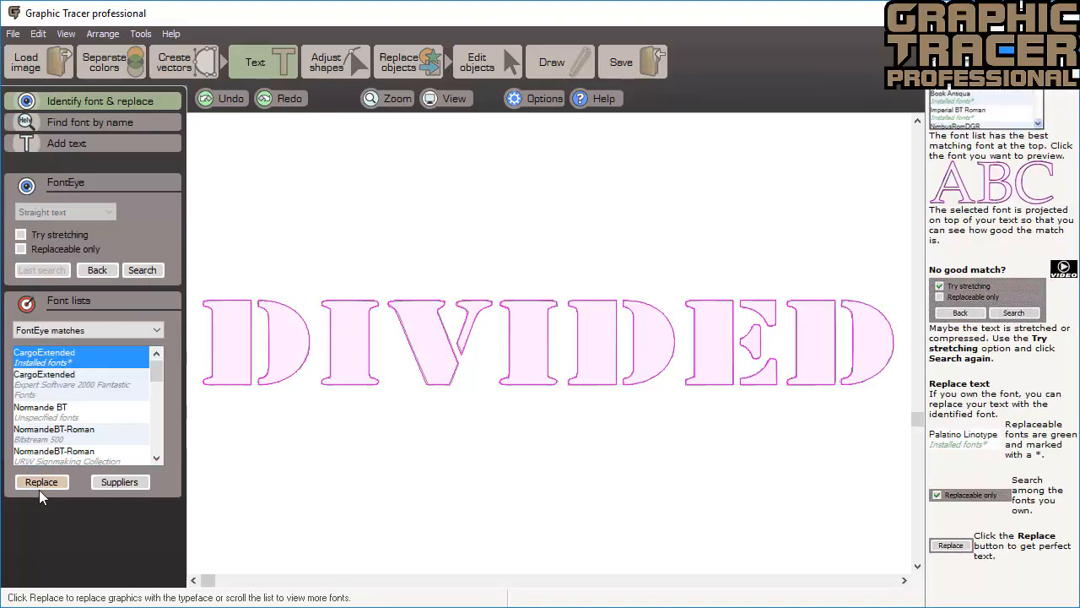
click(39, 482)
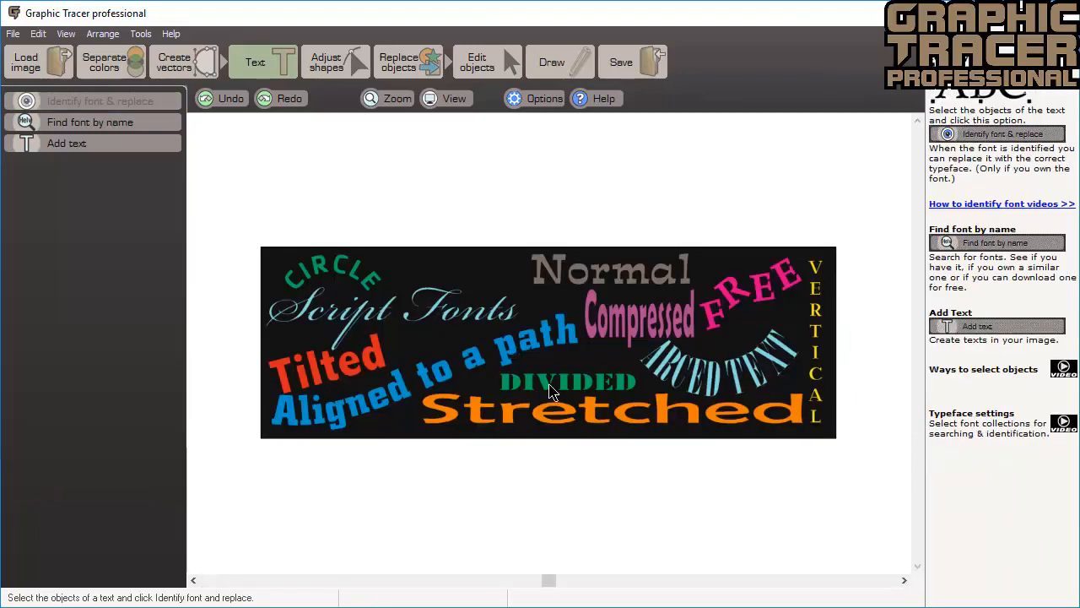
scroll(549, 353, up, 4)
scroll(549, 352, up, 2)
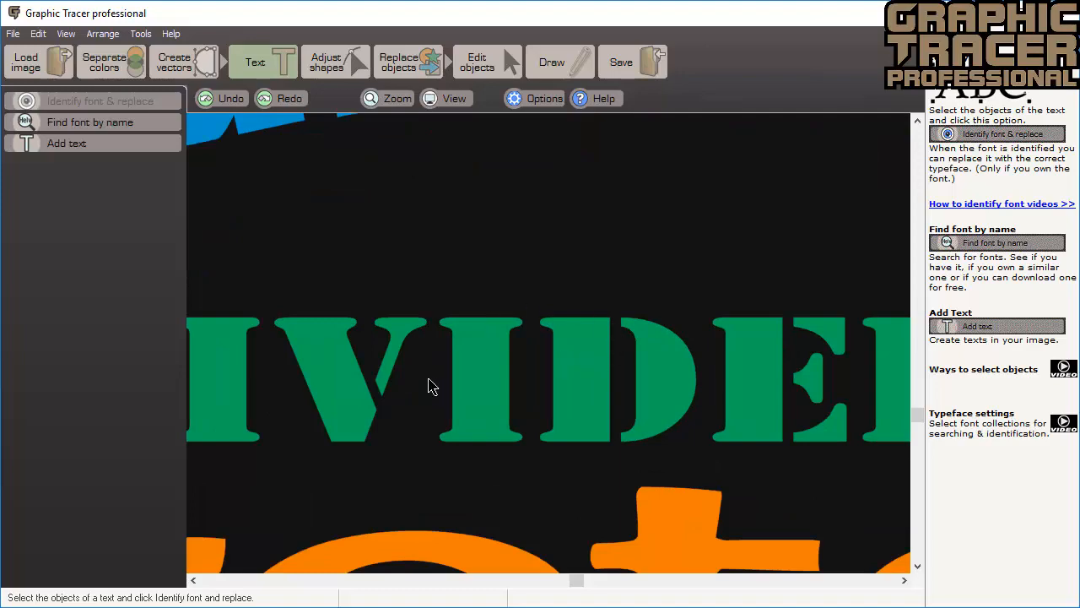
scroll(550, 349, down, 6)
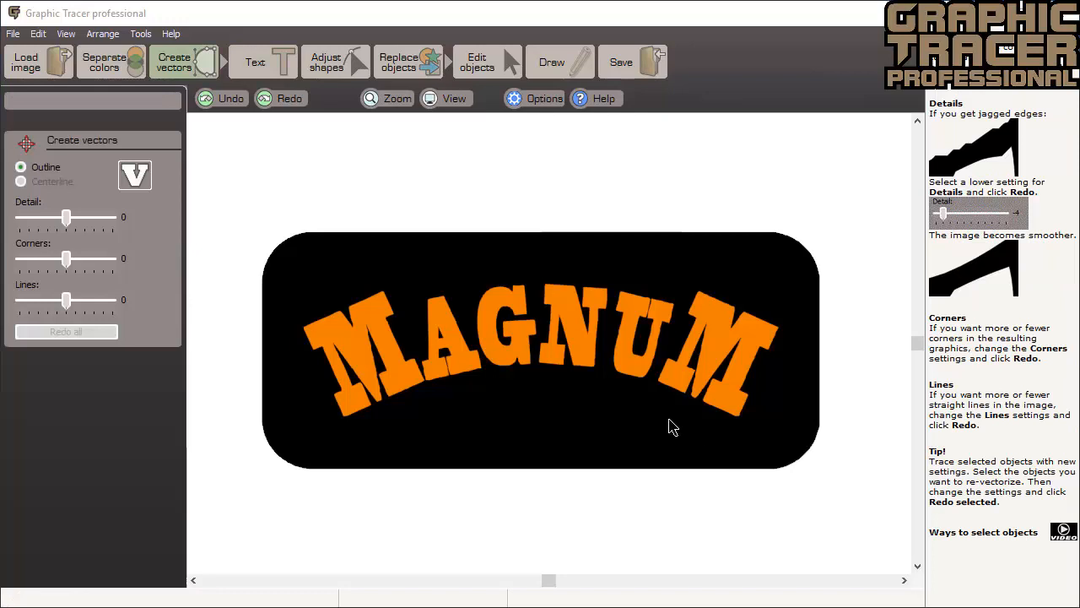
Step: Select the orange MAGNUM lettering, set its orientation to circular arc, and fit the arc to the baseline of the letters
drag(349, 242, 752, 437)
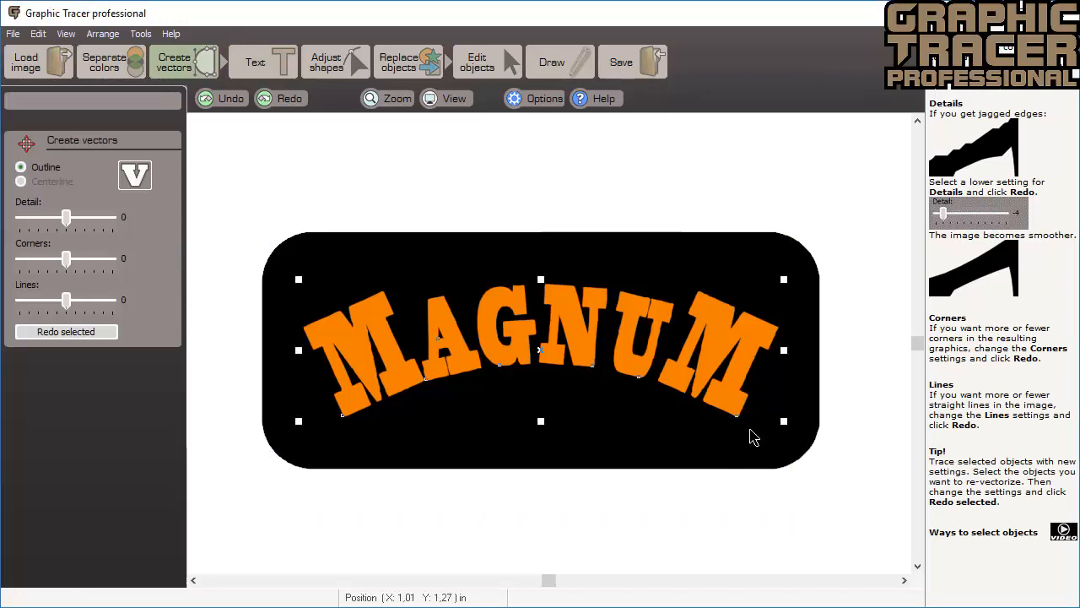
click(255, 61)
click(125, 101)
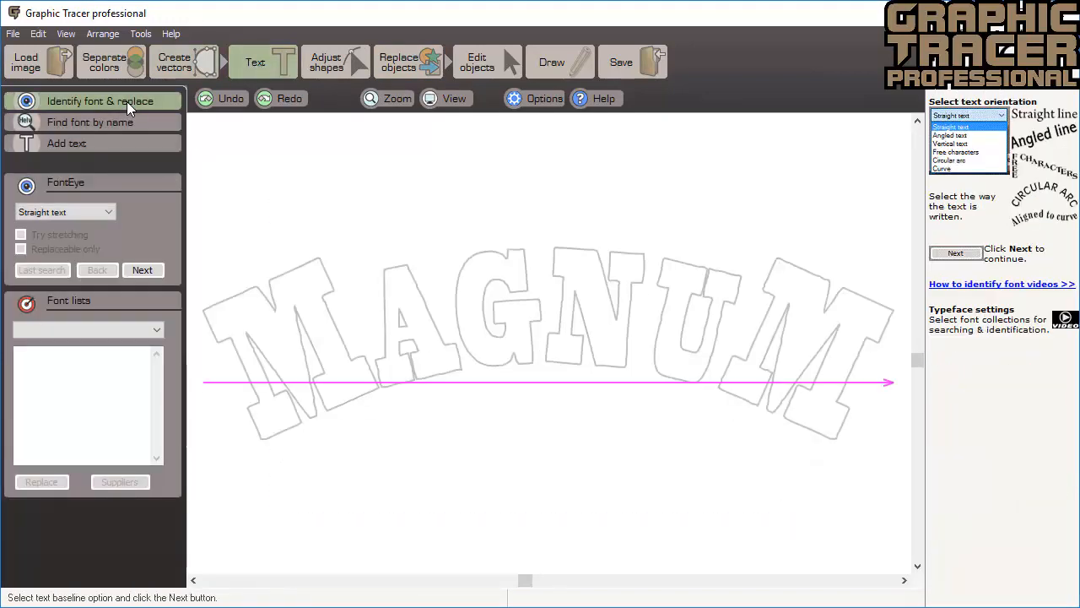
click(87, 212)
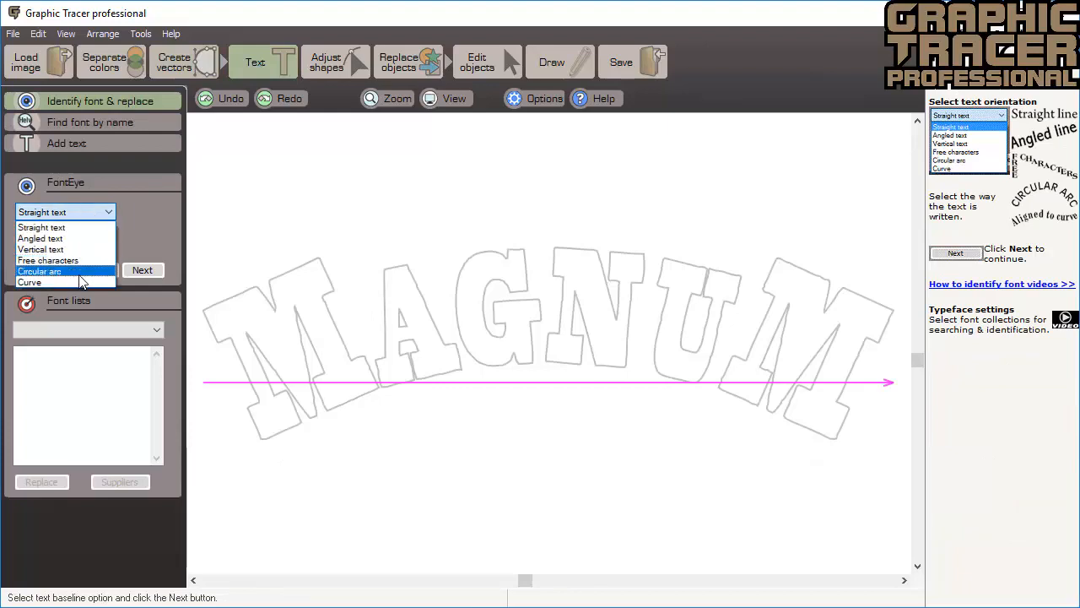
click(88, 272)
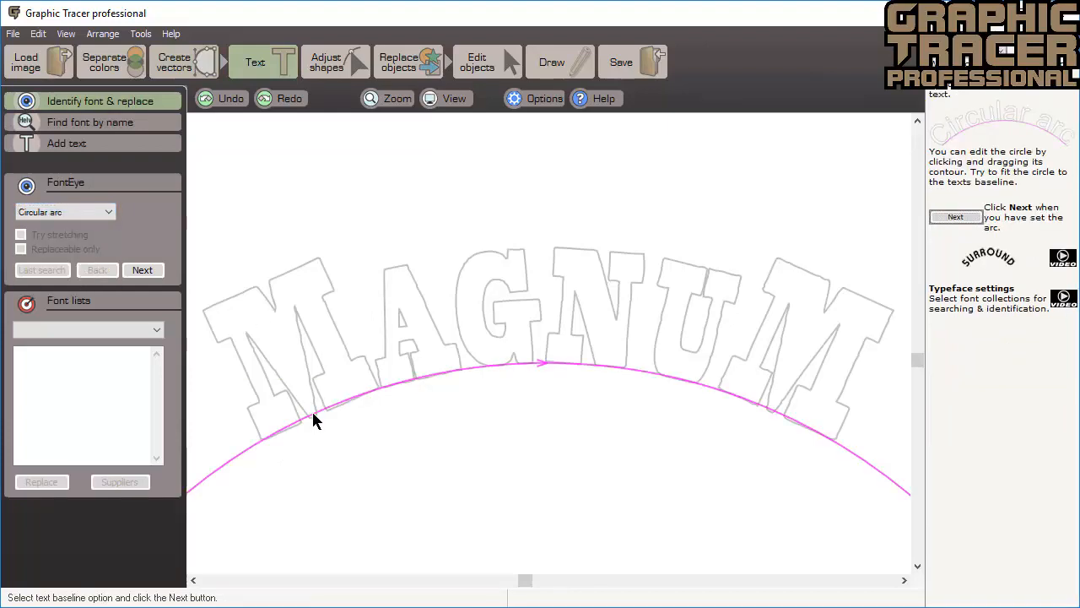
drag(311, 412, 312, 410)
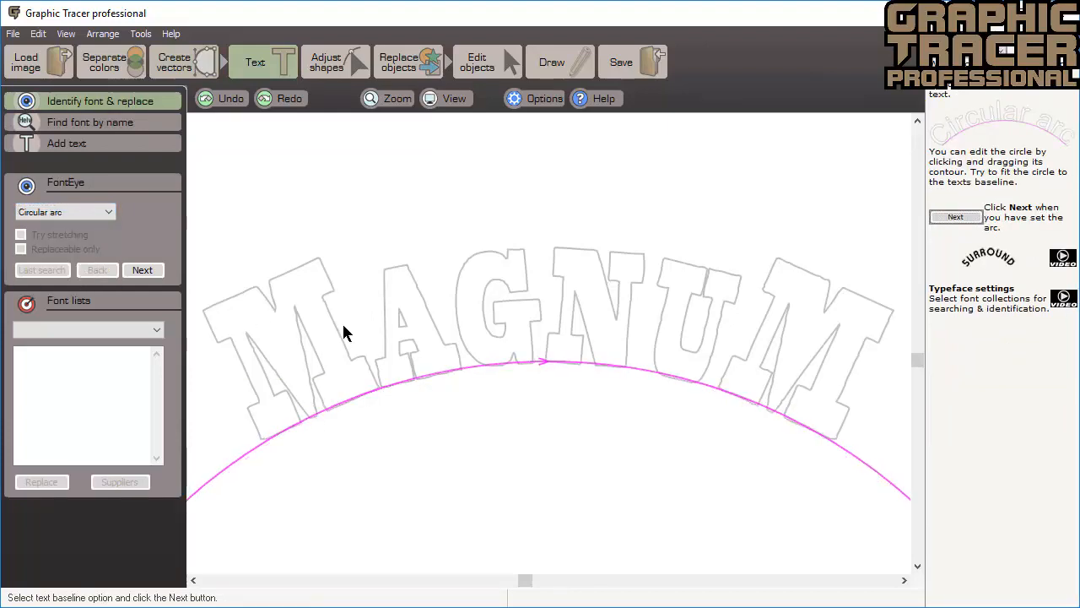
click(142, 270)
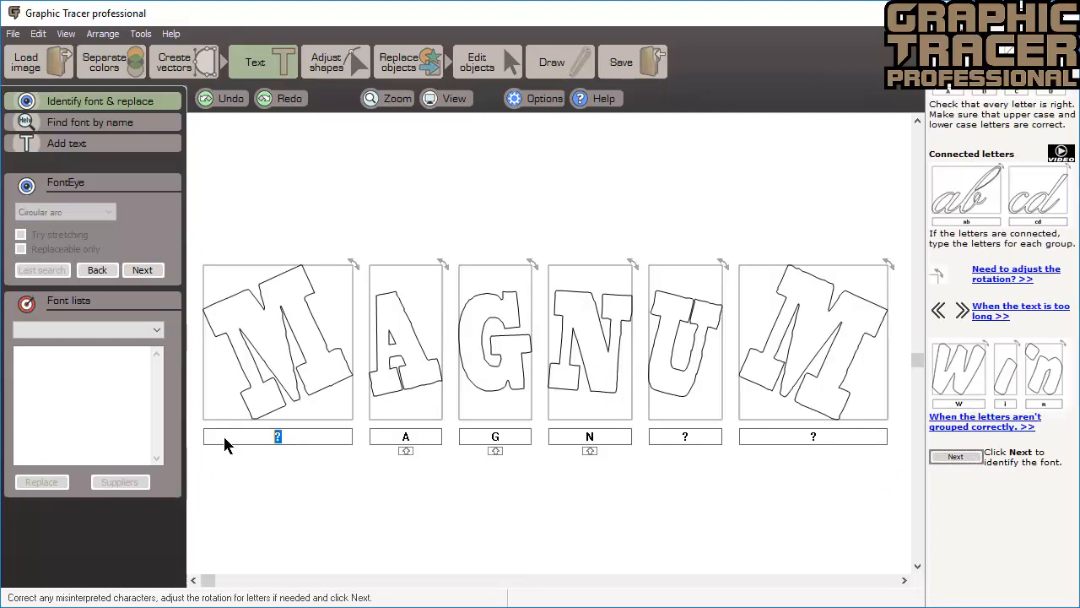
Step: Try identifying MAGNUM with capital M at both ends and lowercase a, g, n, u between them, and search for matching fonts
text(M)
key(Tab)
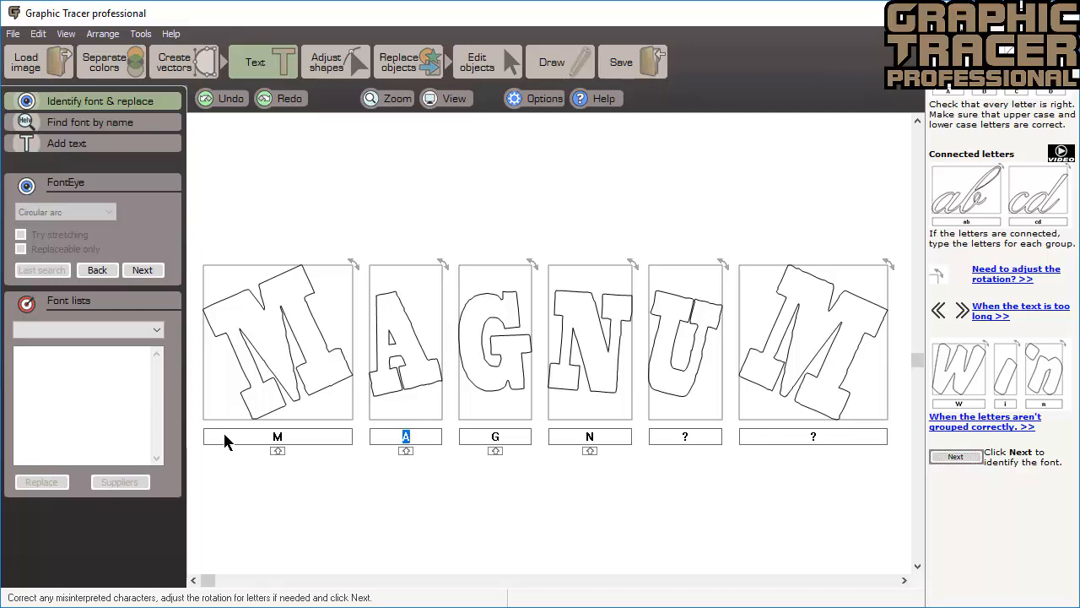
text(a)
key(Tab)
text(g)
key(Tab)
text(n)
key(Tab)
text(u)
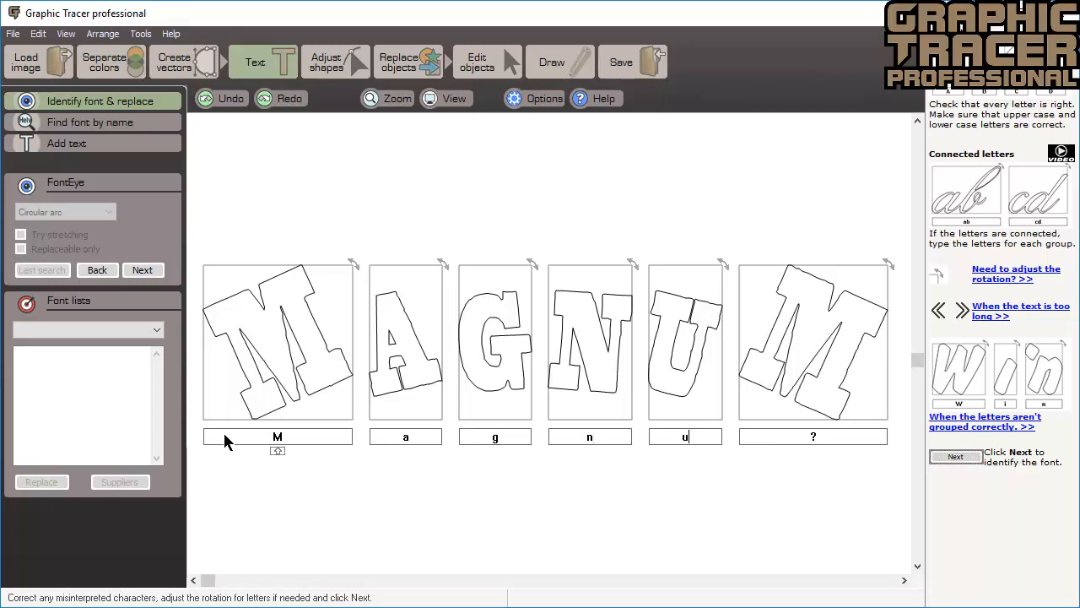
key(Tab)
text(M)
click(141, 269)
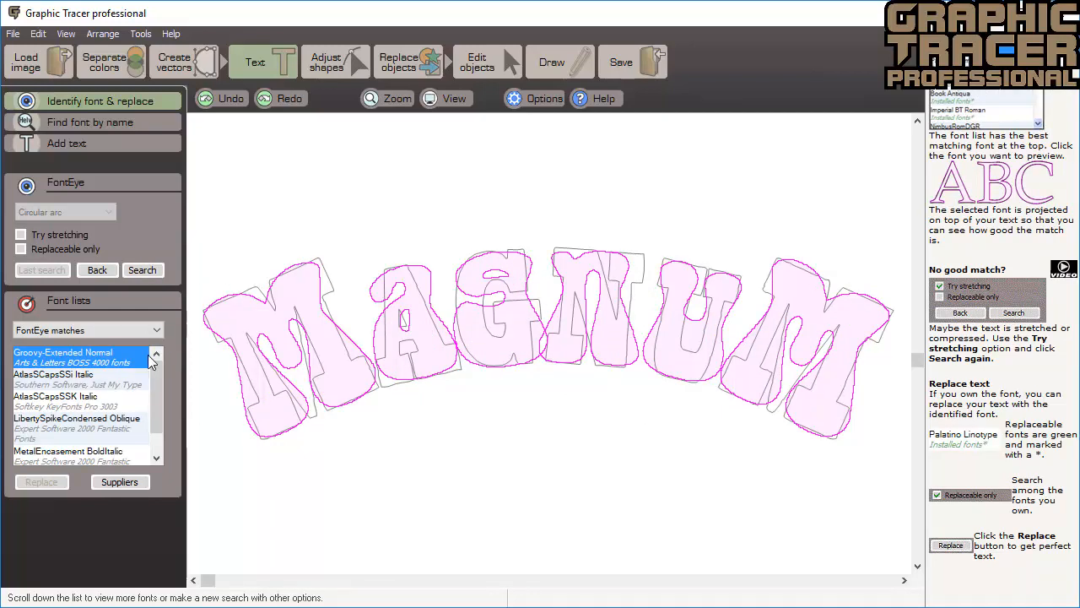
Step: Preview AtlasSCapsSSi Italic, AtlasSCapsSSK Italic and LibertySpikeCondensed Oblique over the MAGNUM outline
click(87, 387)
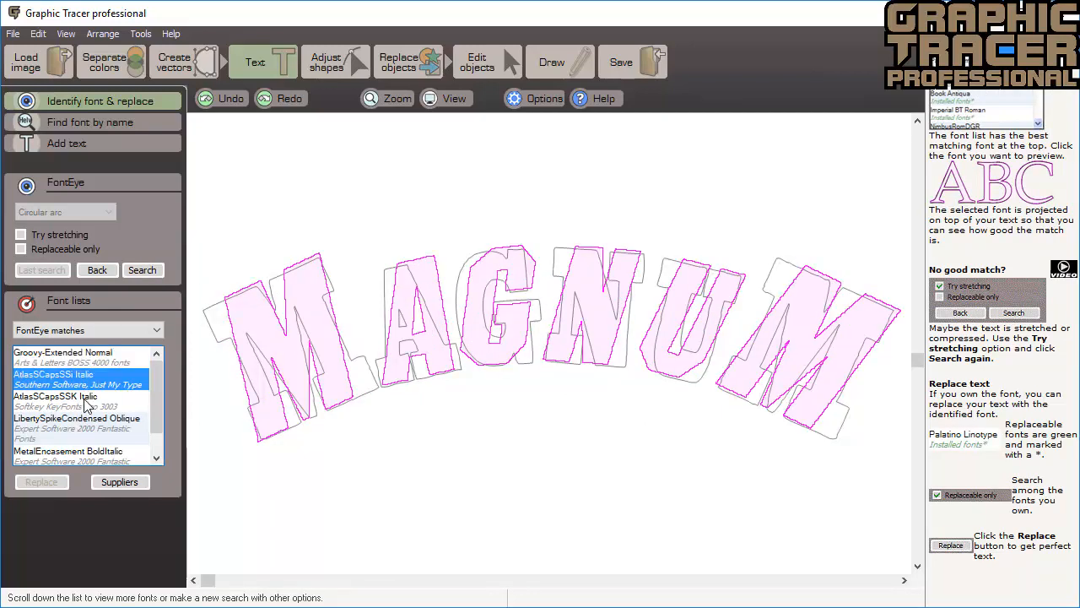
click(87, 401)
click(84, 425)
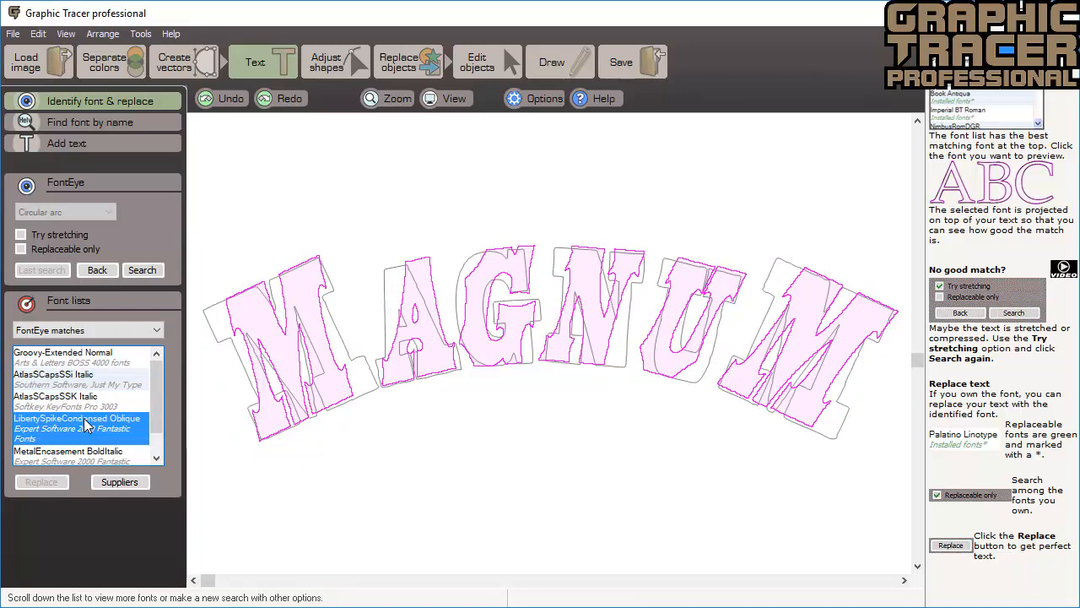
Step: Repeat the MAGNUM search with stretching allowed, preview TheAntiquaB Extra Bold Caps and LibertySpike Oblique, and leave the identification
click(58, 235)
click(139, 270)
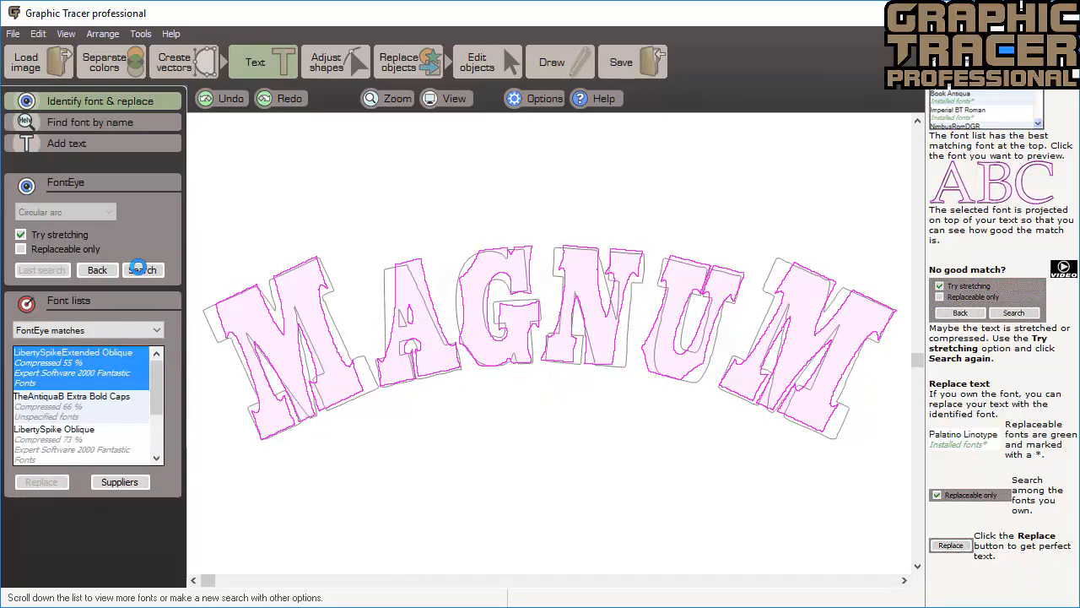
click(95, 405)
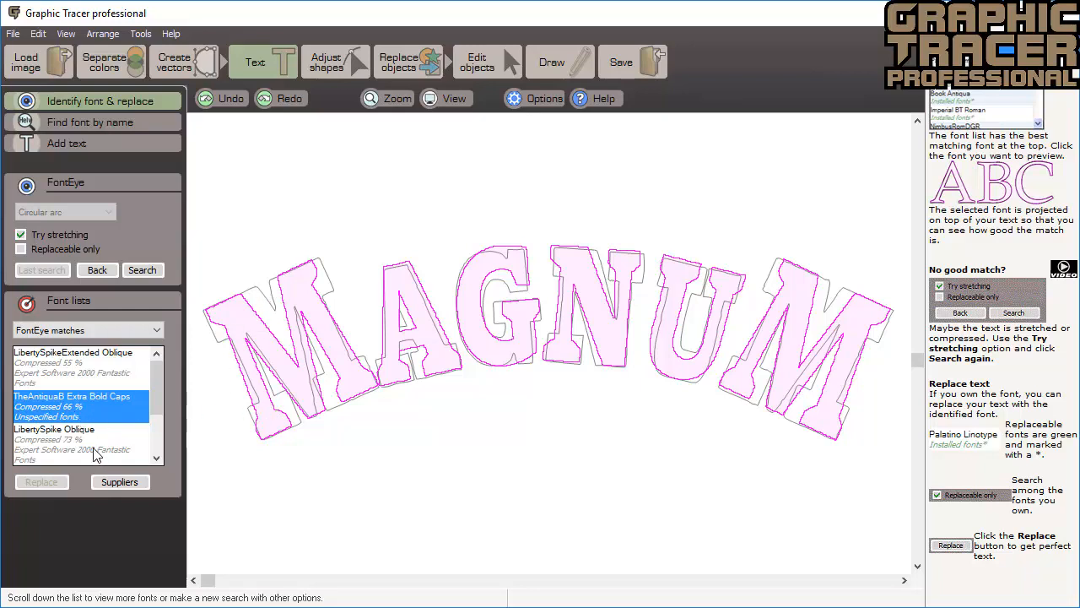
scroll(94, 454, down, 1)
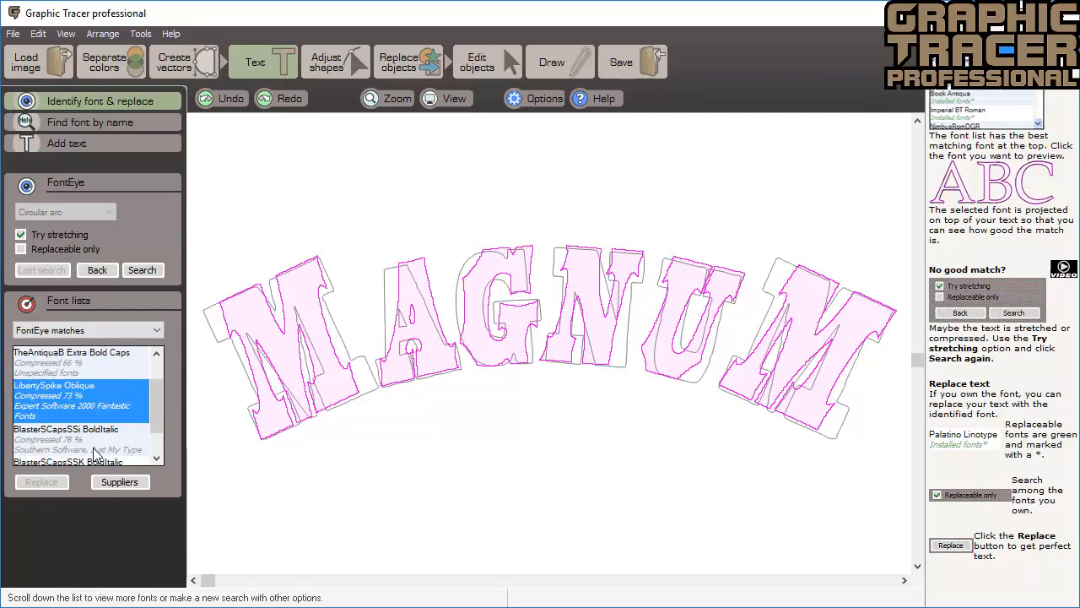
click(156, 105)
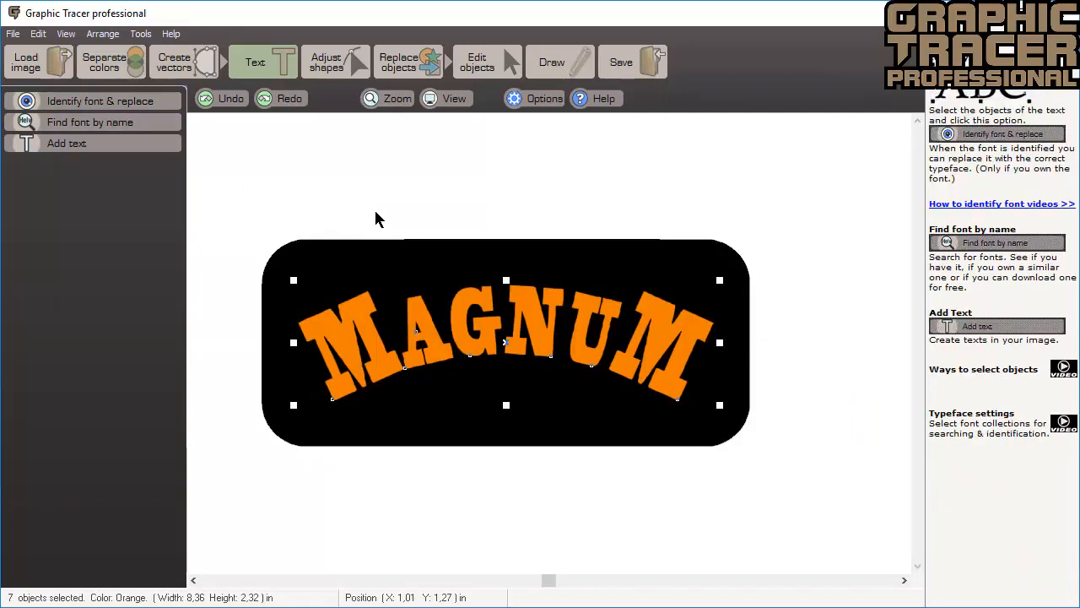
Step: Select only the smaller letters AGNU of MAGNUM and start identifying their font along a circular arc
drag(376, 211, 632, 400)
click(124, 102)
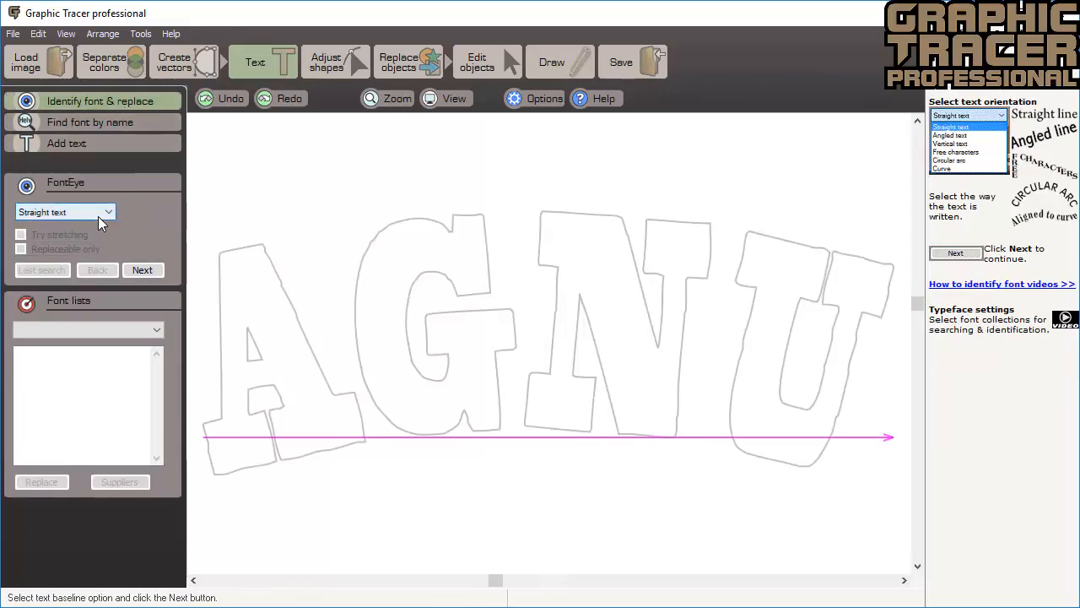
click(98, 214)
click(88, 270)
click(143, 270)
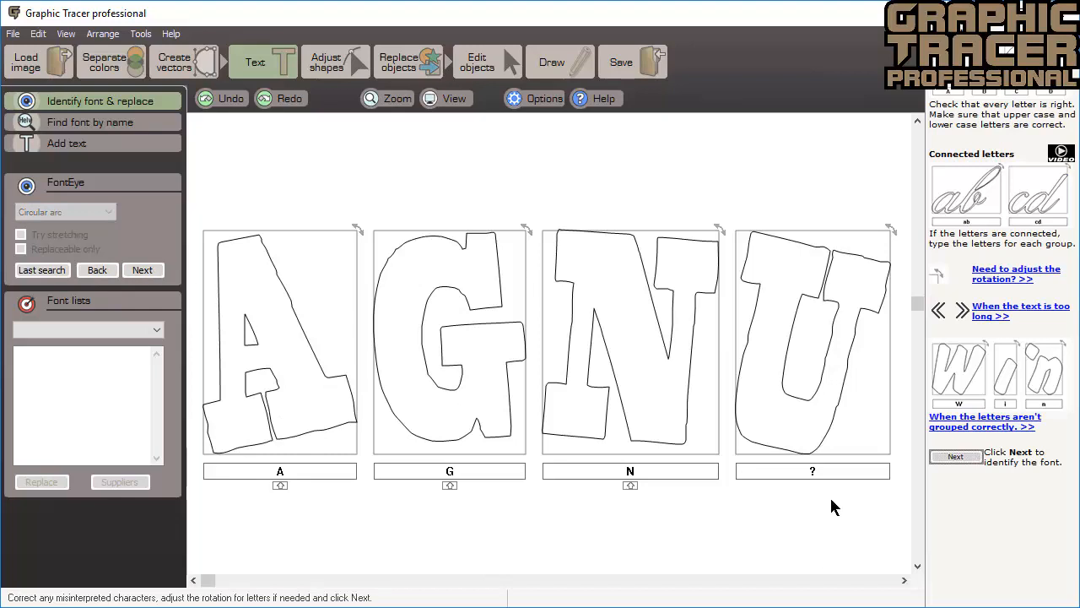
Step: Set the unrecognized last letter of AGNU to U, search for matching fonts, and look through the matches
click(753, 471)
text(U)
click(144, 270)
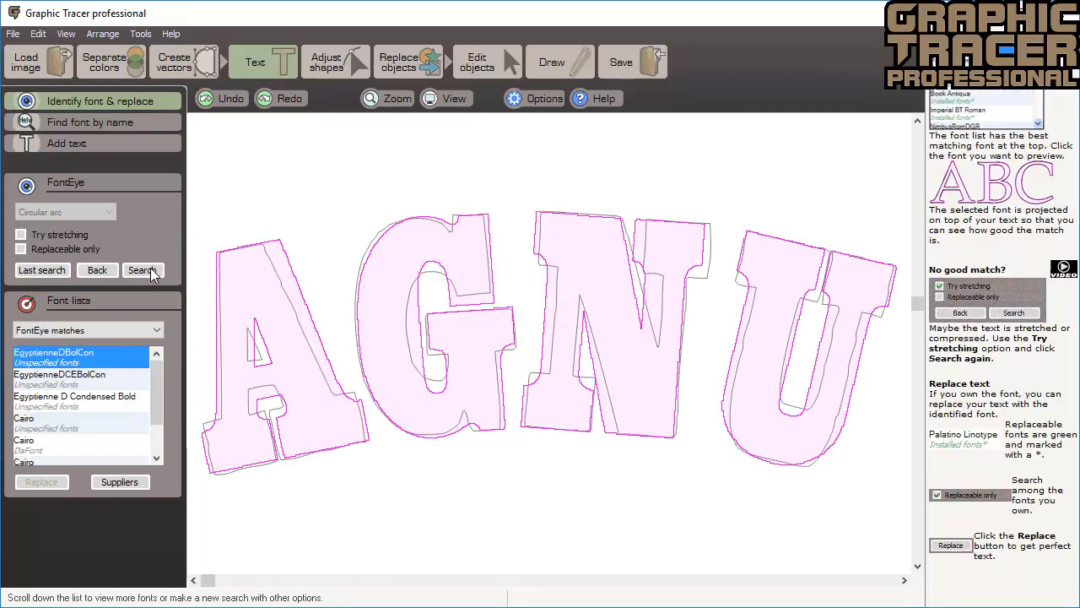
scroll(84, 405, down, 1)
Step: Repeat the AGNU font search with stretching allowed and choose the installed Blackoak match, compressed 30 %
click(67, 236)
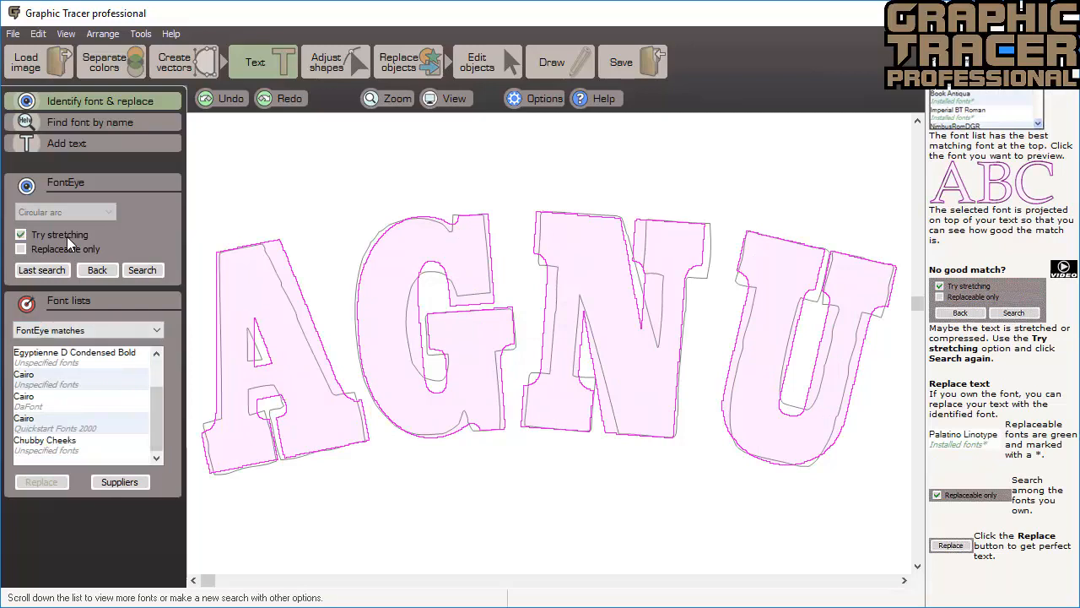
click(142, 270)
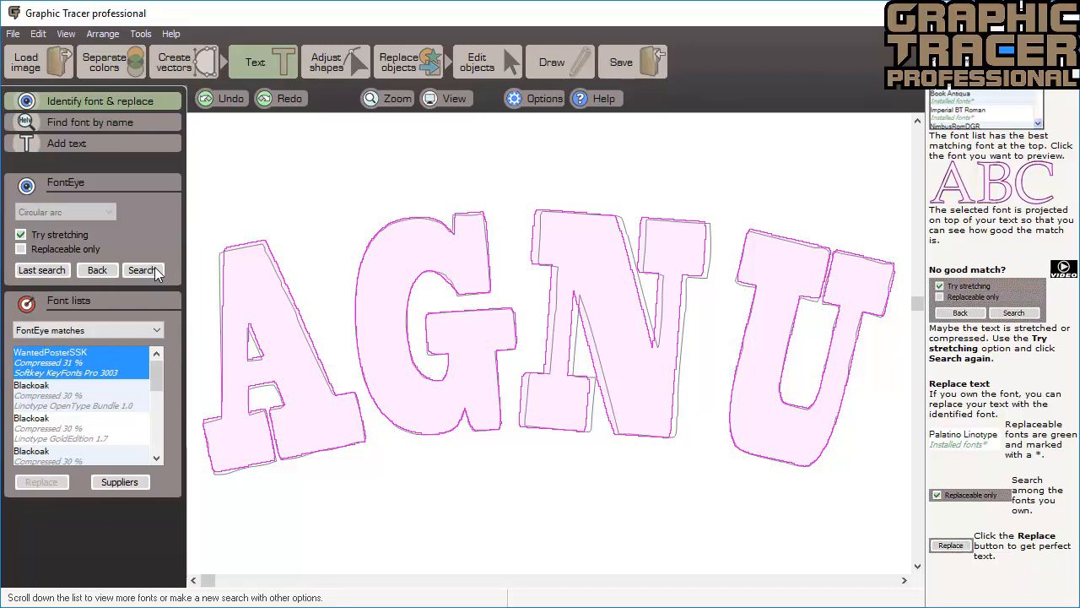
click(108, 397)
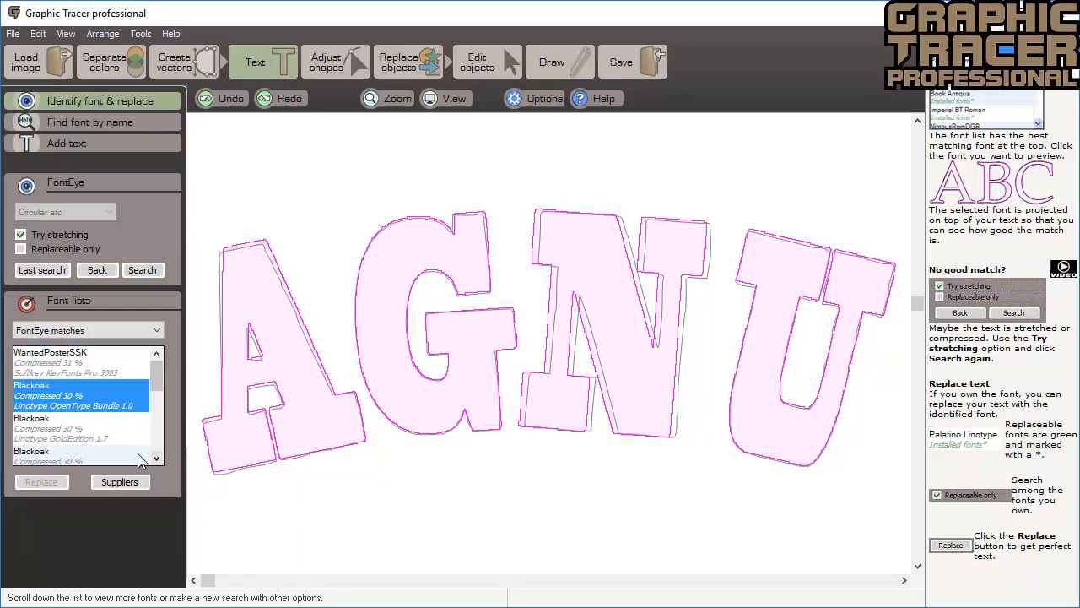
scroll(140, 458, down, 4)
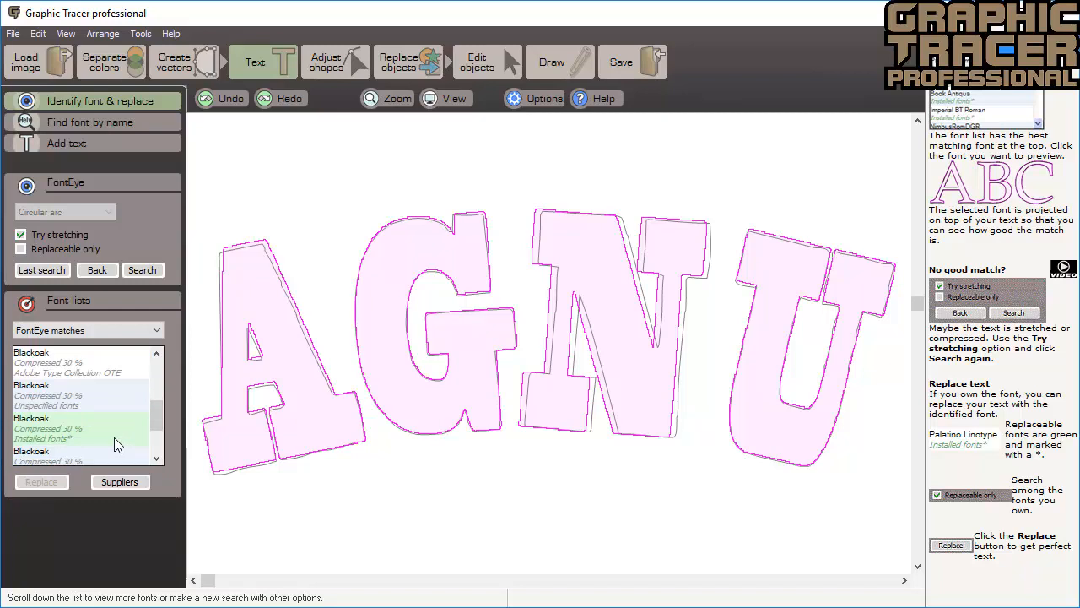
click(116, 445)
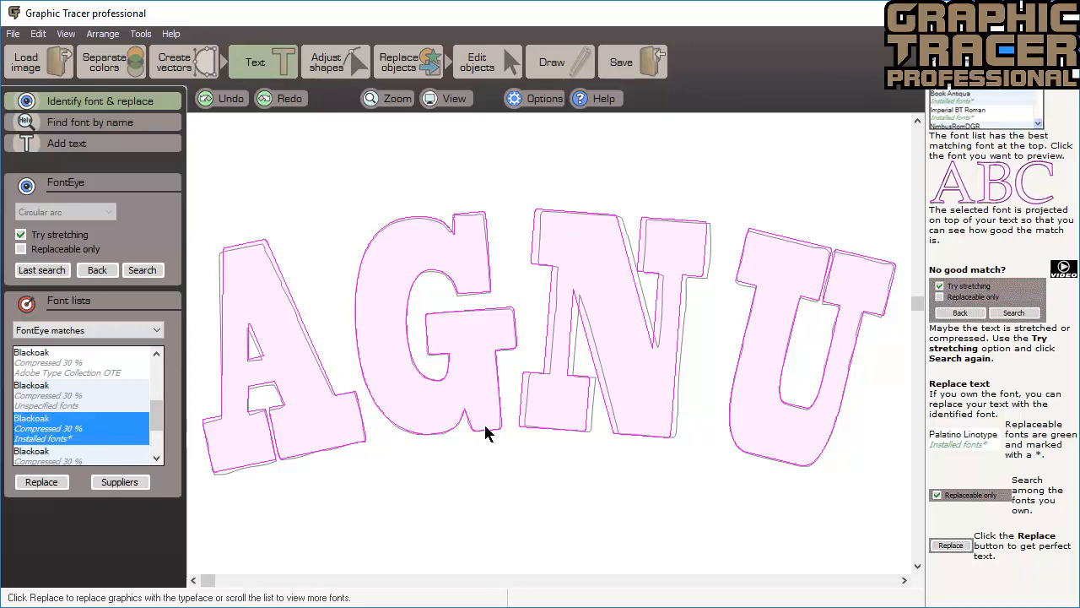
Step: Align the previewed N with its traced outline and replace the AGNU letters with the installed Blackoak typeface
click(558, 410)
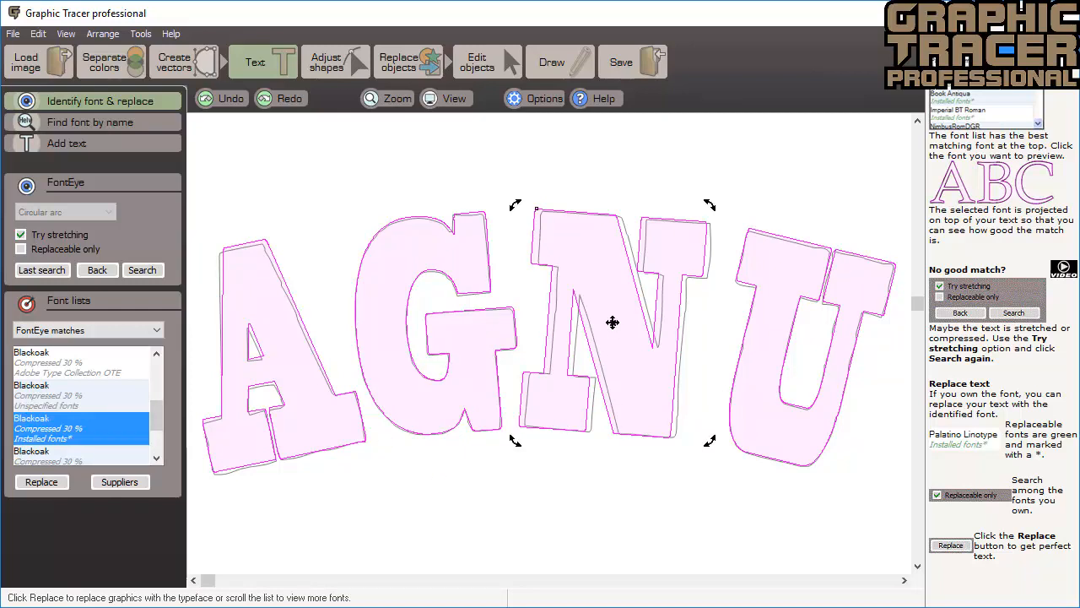
drag(614, 323, 619, 326)
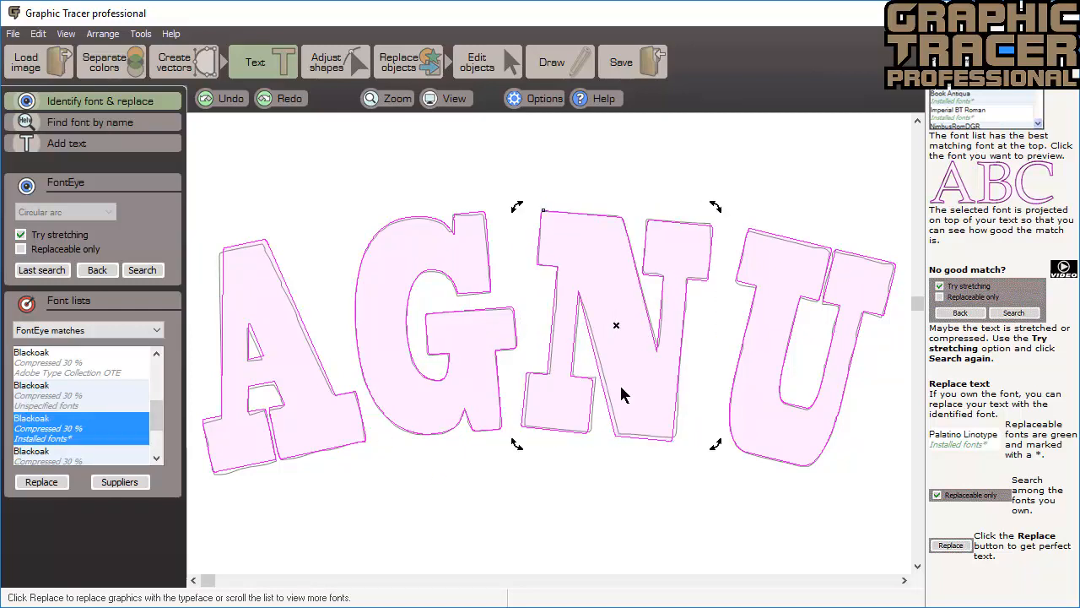
click(264, 524)
click(60, 484)
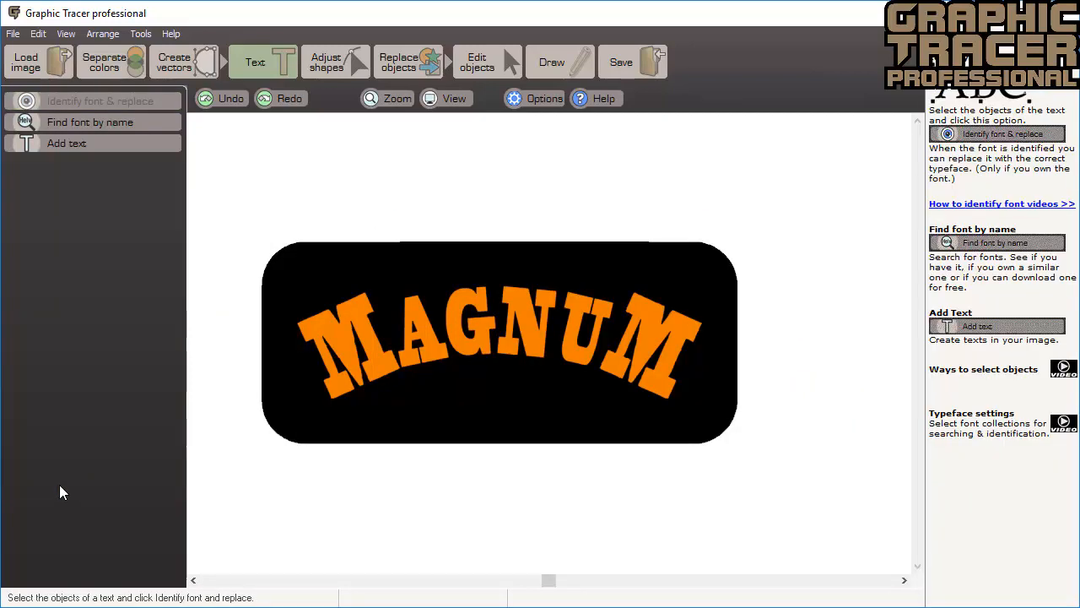
Step: Select only the two large M letters of MAGNUM and start identifying their font as free characters
click(391, 375)
shift+click(612, 372)
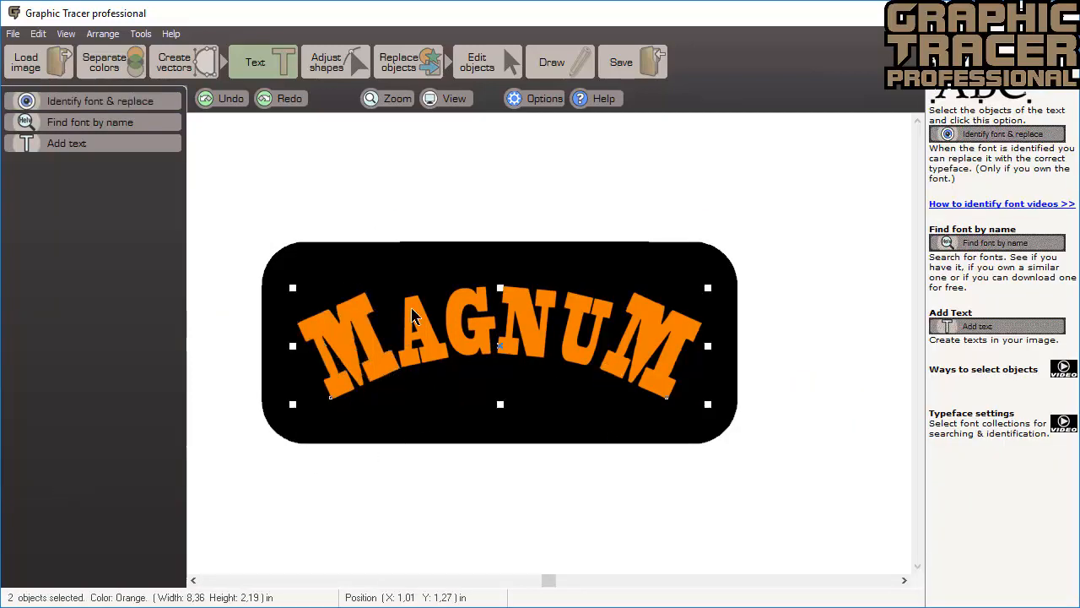
click(38, 100)
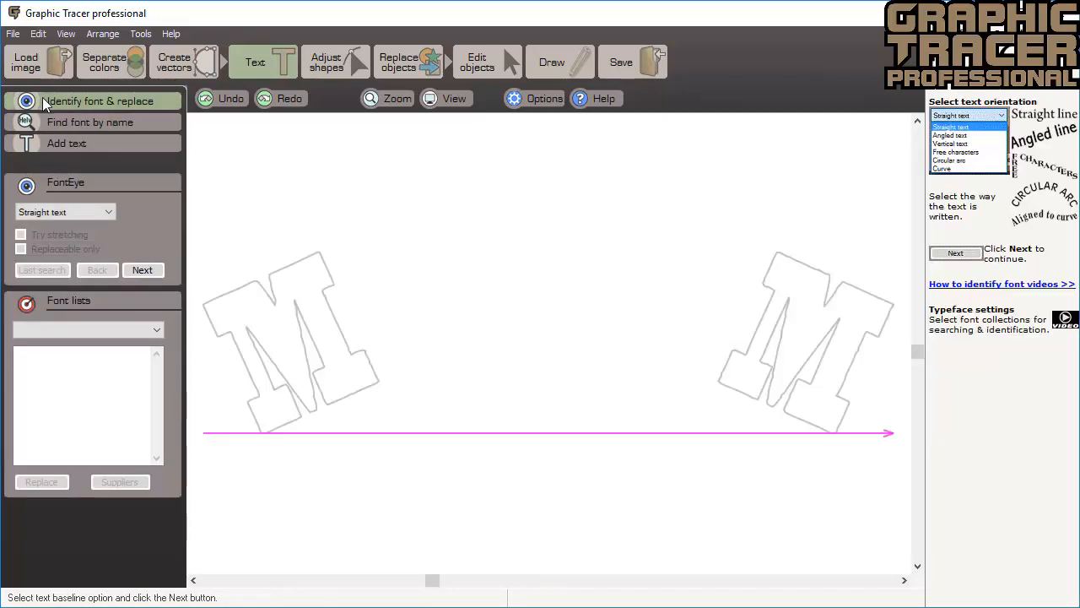
click(70, 211)
click(99, 259)
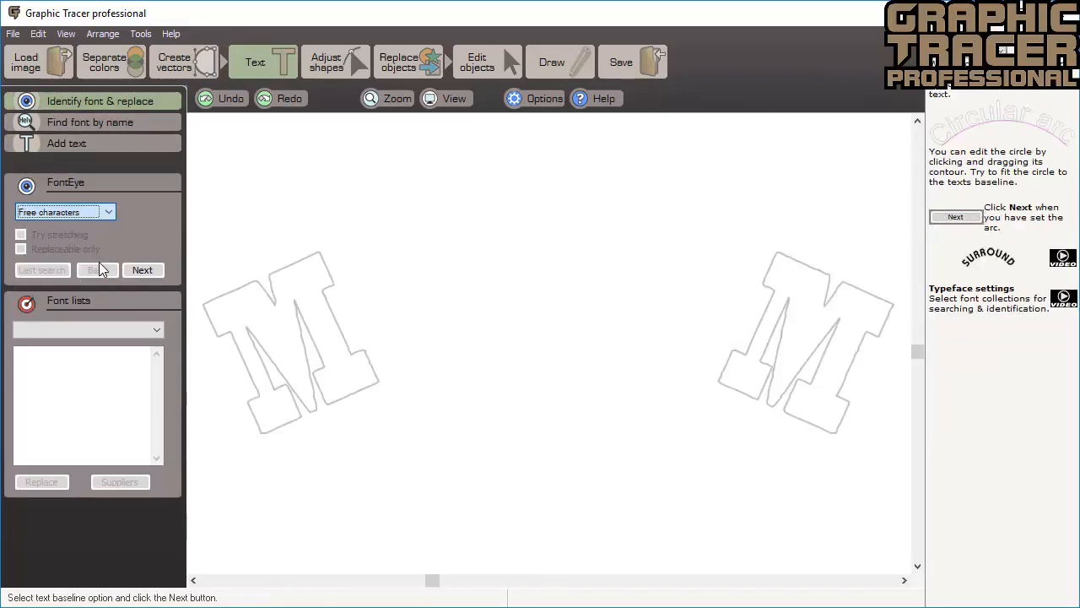
click(140, 274)
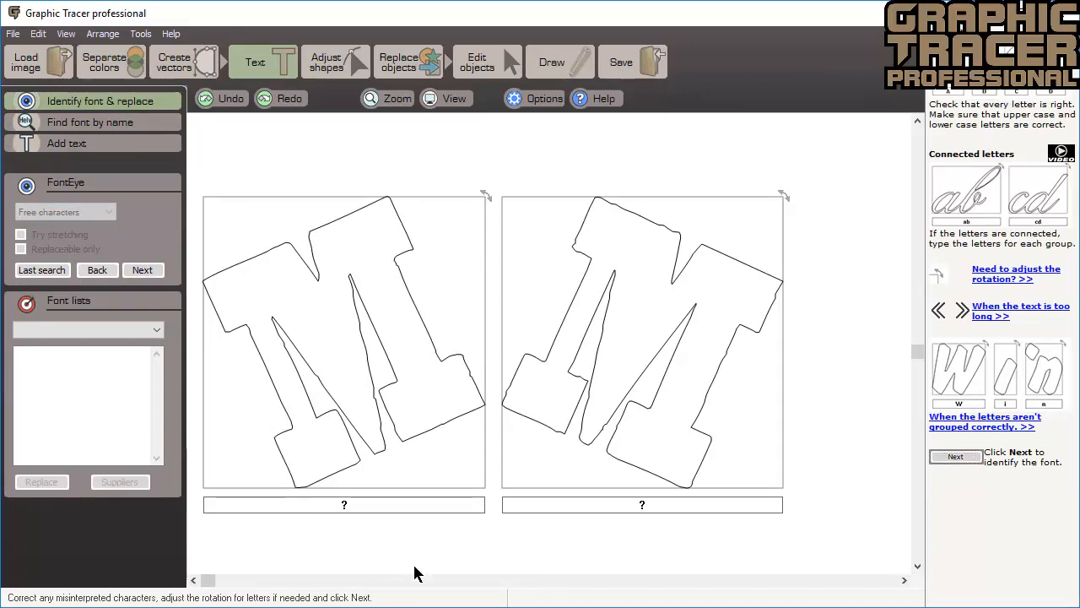
Step: Set both unrecognized characters to M
drag(364, 502, 259, 503)
text(M)
key(Tab)
text(M)
Step: Try adjusting the rotation of both M letters, and match them against the fonts of the last search
drag(485, 195, 405, 194)
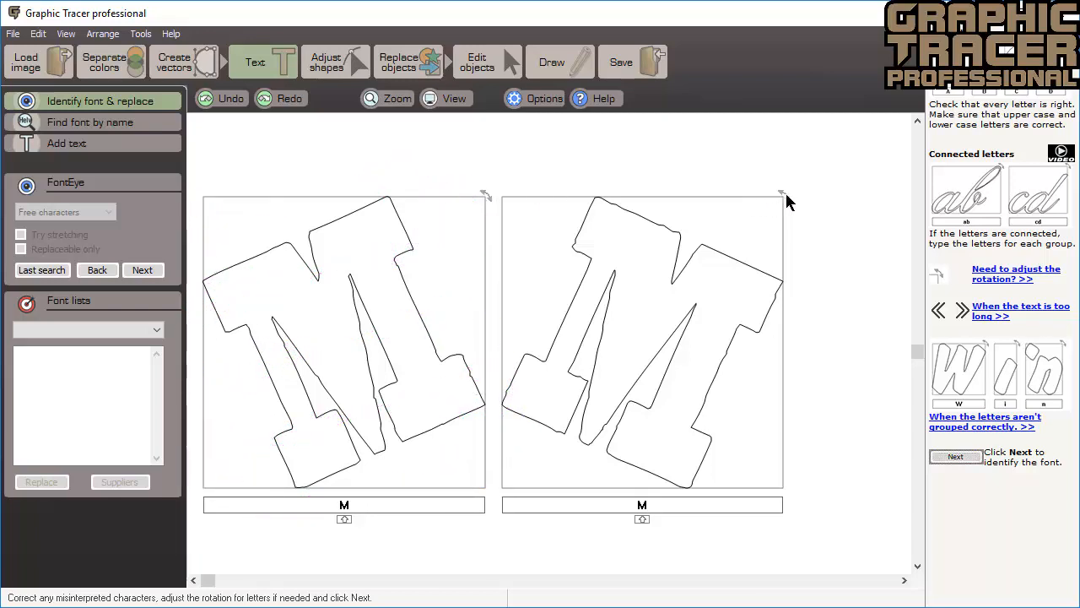
drag(784, 196, 827, 266)
click(22, 272)
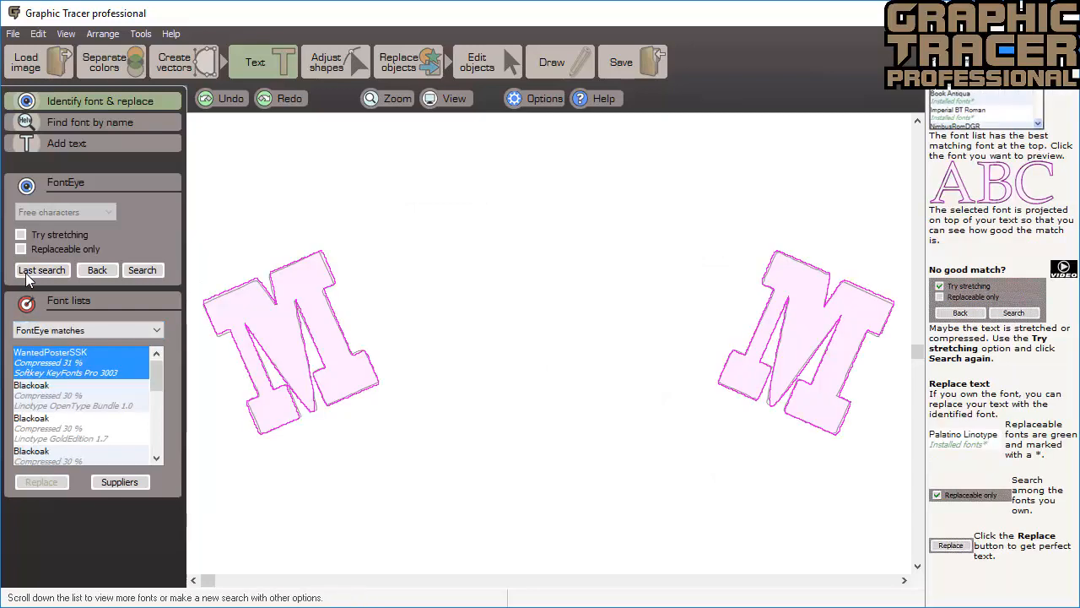
Step: Choose the installed Blackoak match, compressed 30 %, and replace both M letters with it
click(156, 460)
click(156, 460)
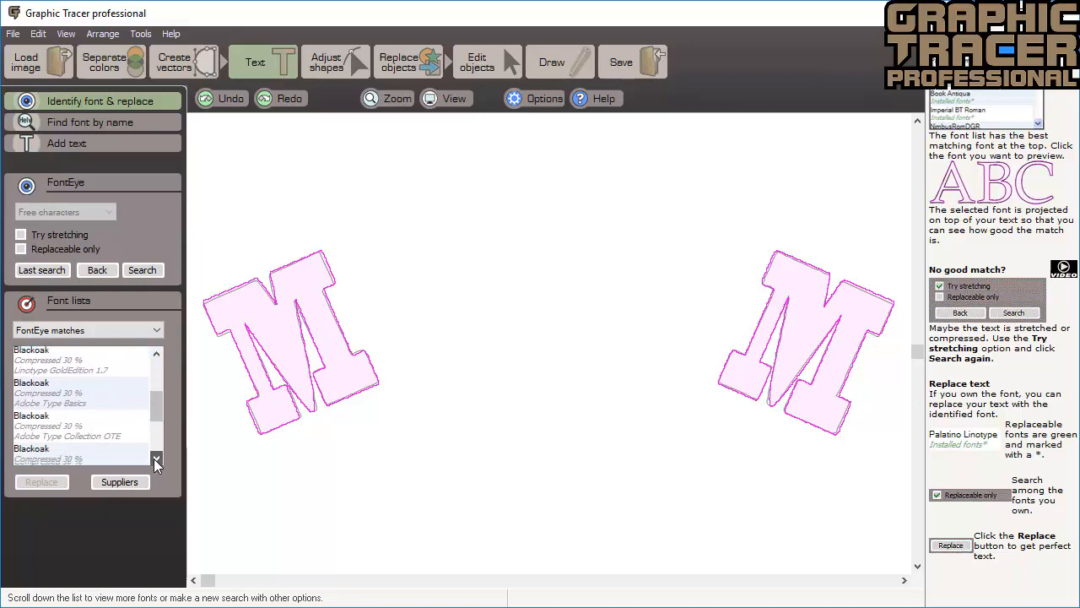
click(157, 460)
click(156, 460)
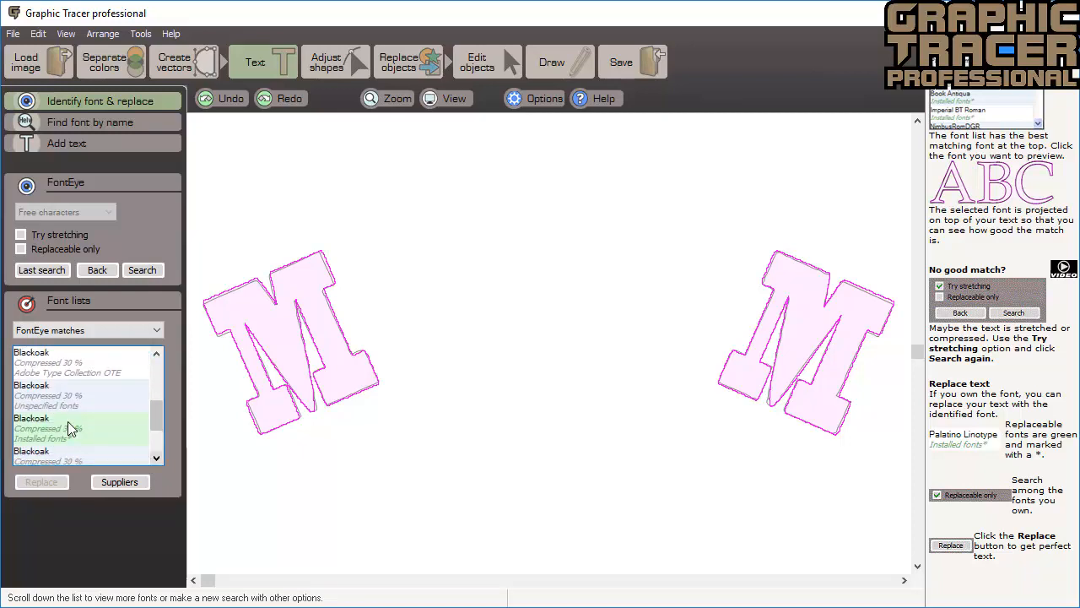
click(70, 429)
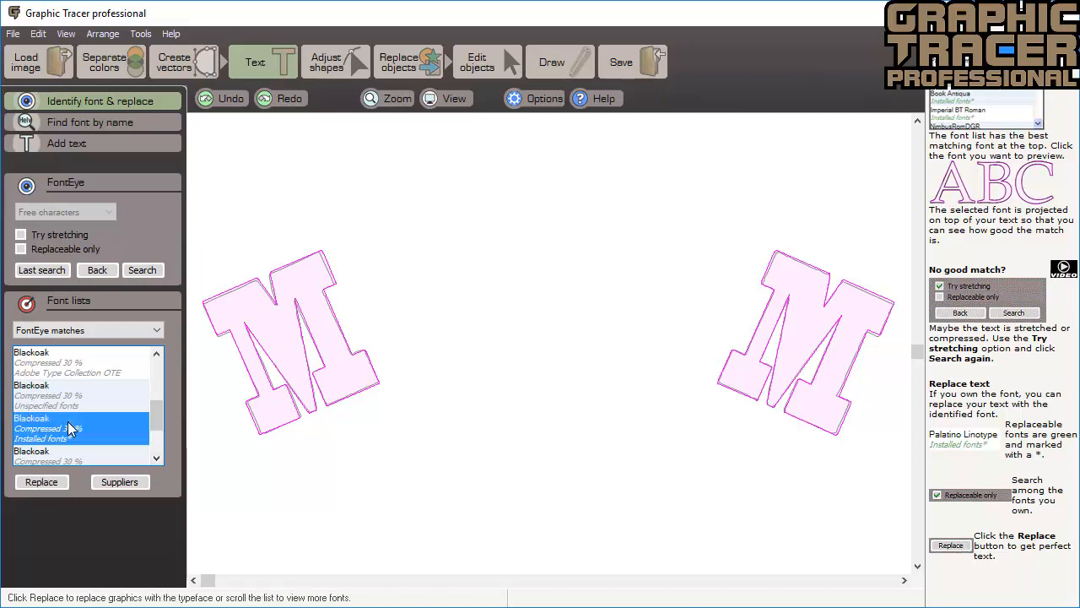
click(42, 482)
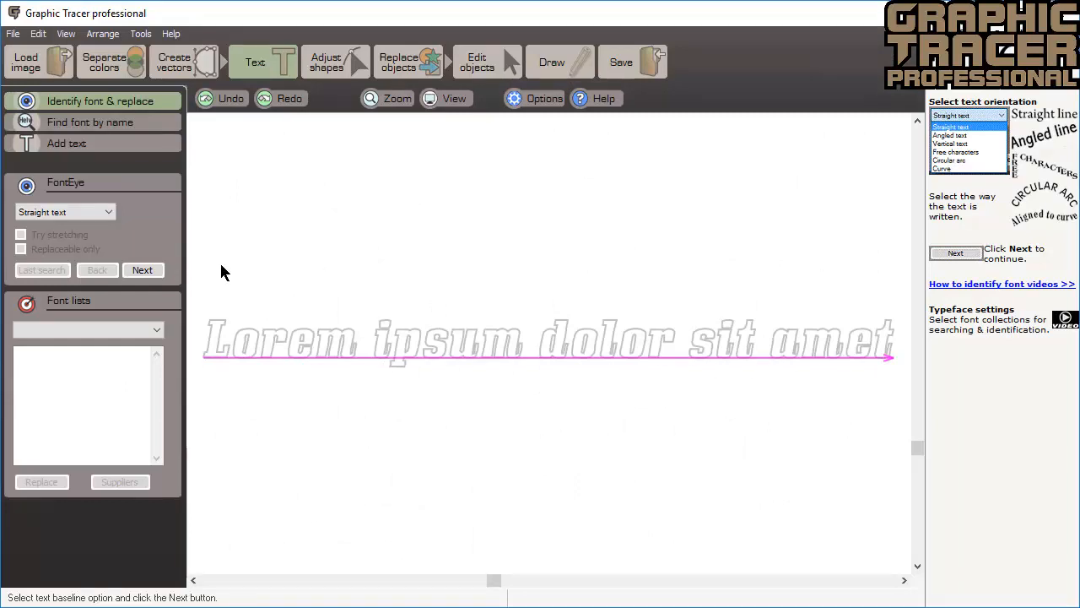
Step: Treat Lorem ipsum dolor sit amet as straight text, check all its recognized letters, and search for matching fonts
click(143, 270)
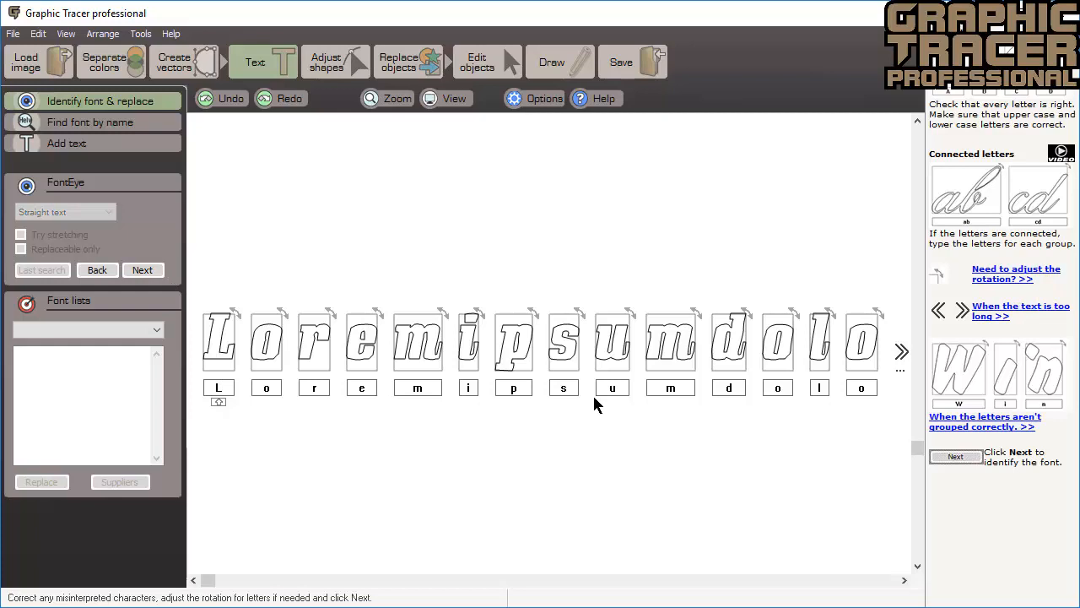
click(903, 353)
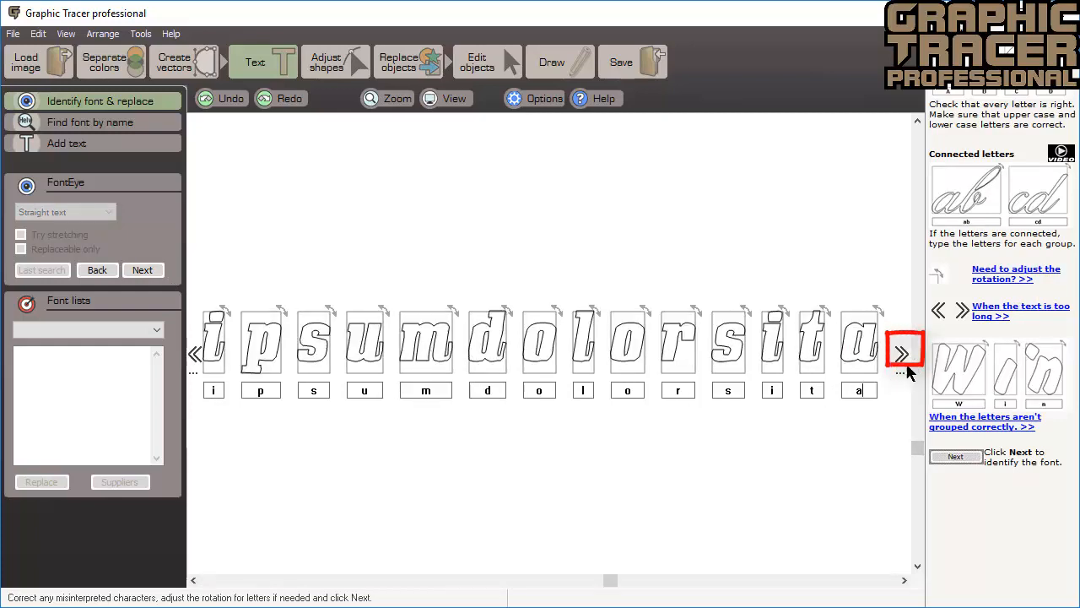
click(904, 352)
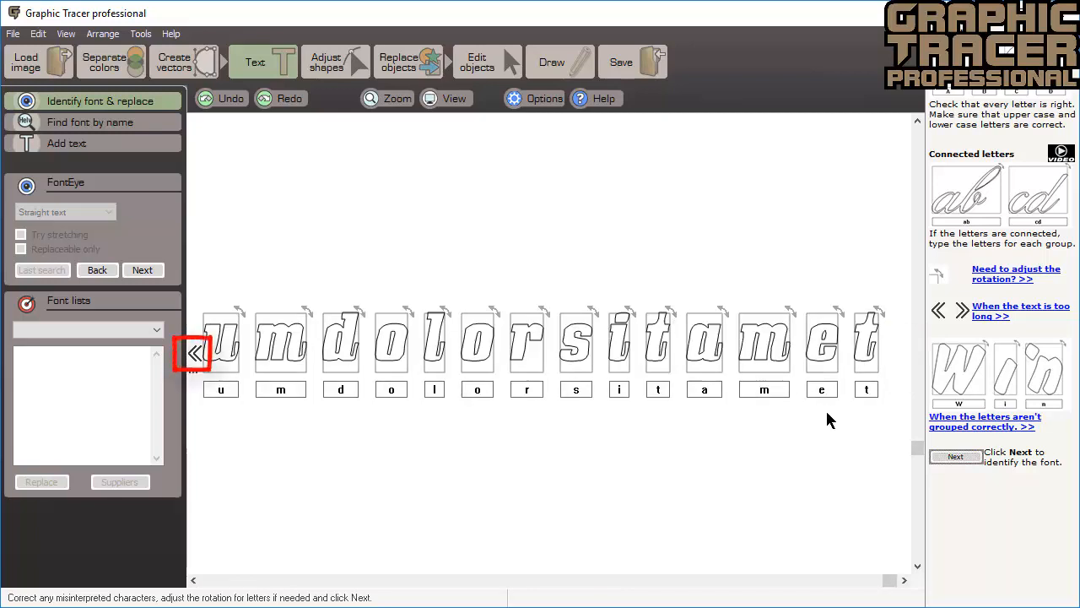
click(154, 271)
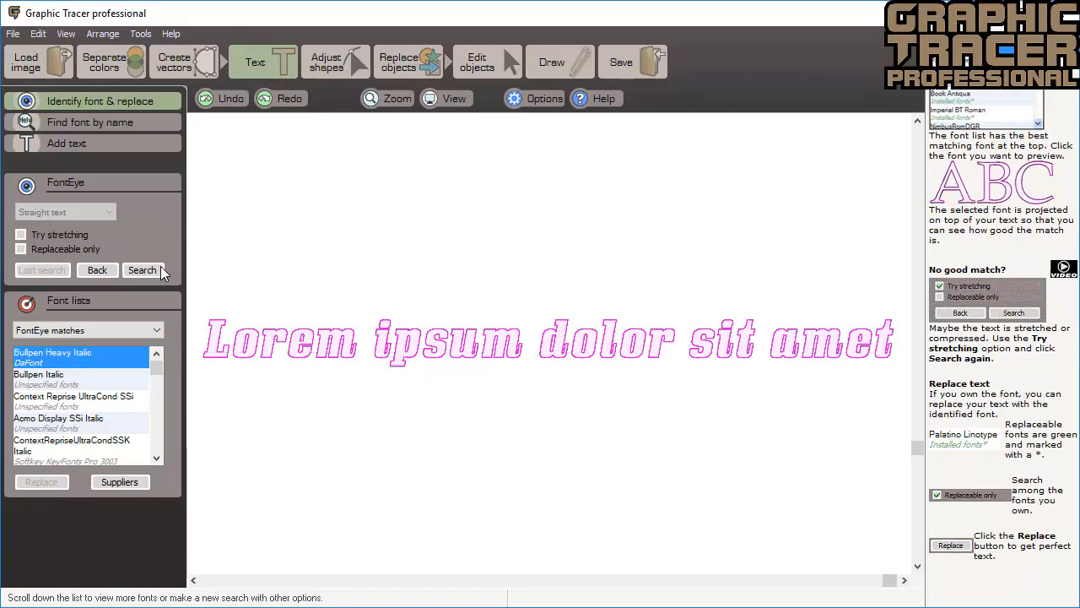
Step: Preview the matches Bullpen Italic and Context Reprise UltraCond SSi, and return to Bullpen Heavy Italic
click(68, 377)
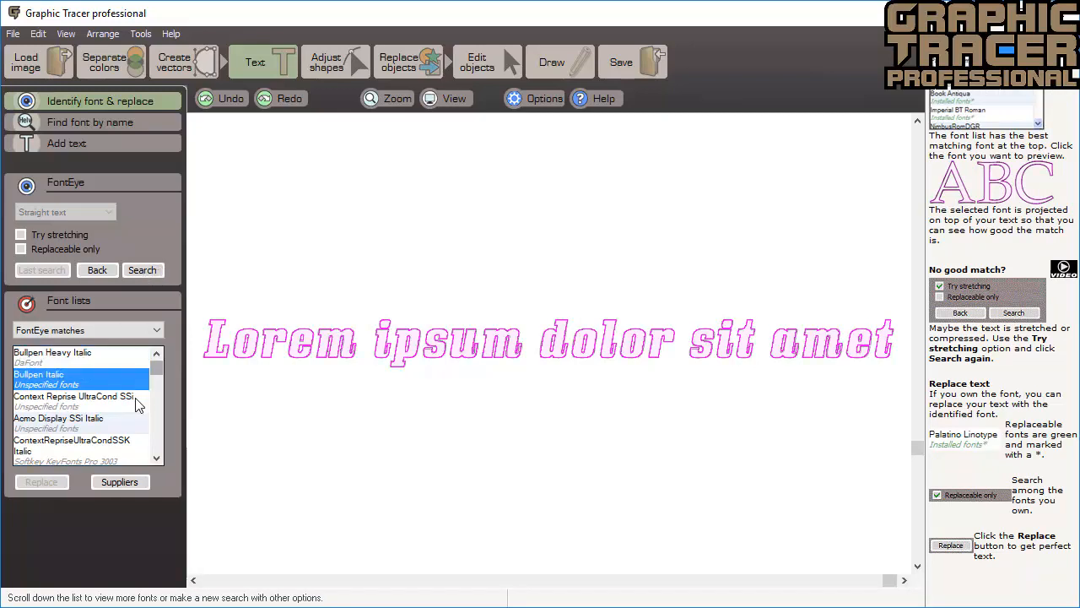
click(137, 402)
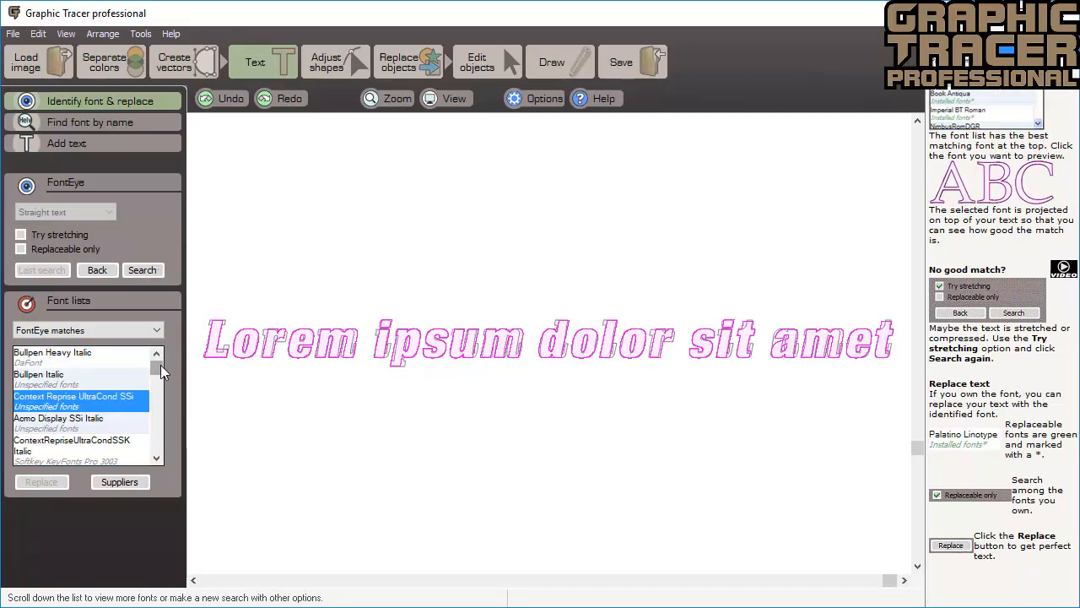
mouse_move(161, 364)
mouse_down()
mouse_move(159, 444)
mouse_move(164, 358)
mouse_up()
click(125, 358)
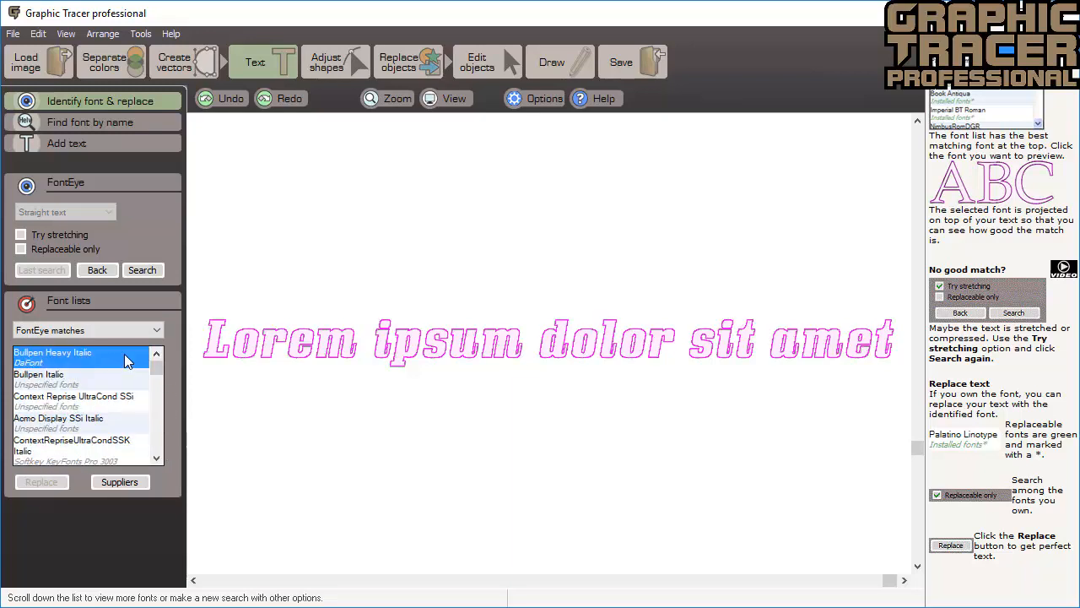
Step: Repeat the search among replaceable fonts only, inspect the best match up close, and preview Zurich Condensed BT Bold Italic and HP Simplified Bold Italic
click(67, 246)
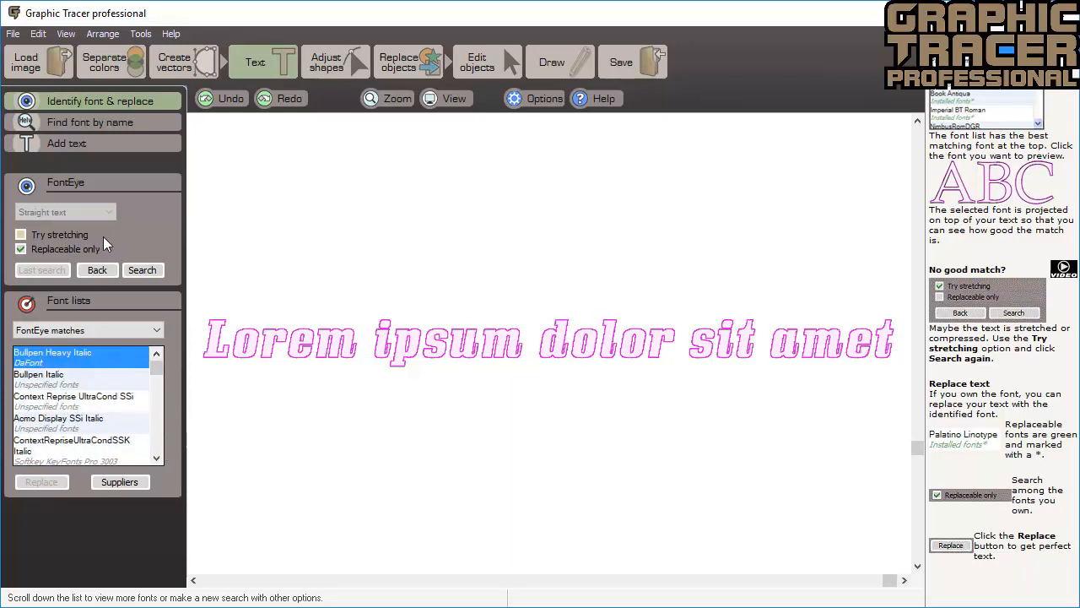
click(142, 270)
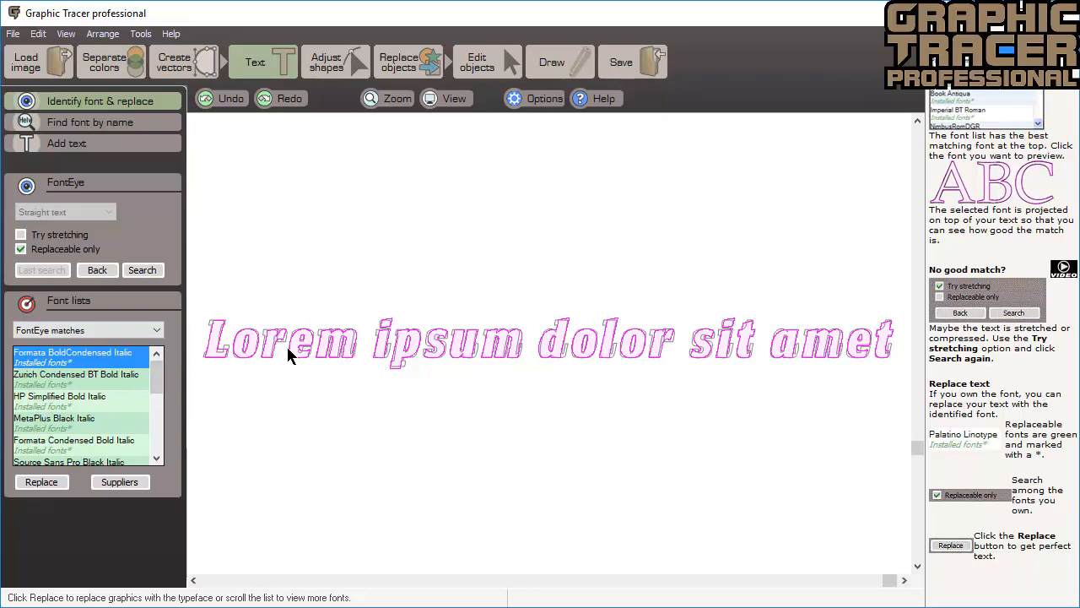
scroll(305, 344, up, 3)
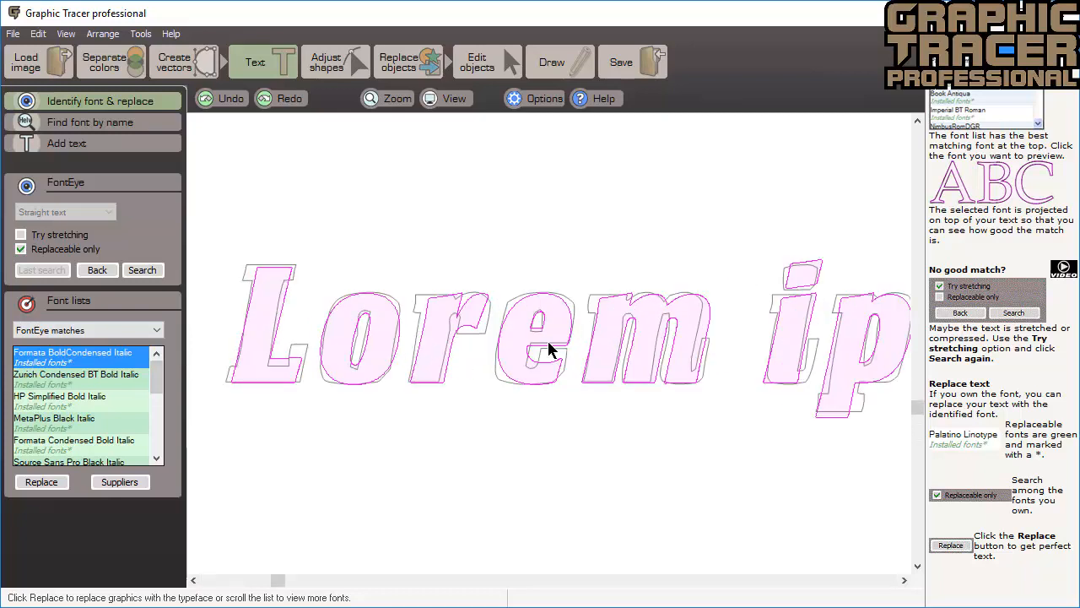
scroll(549, 348, down, 3)
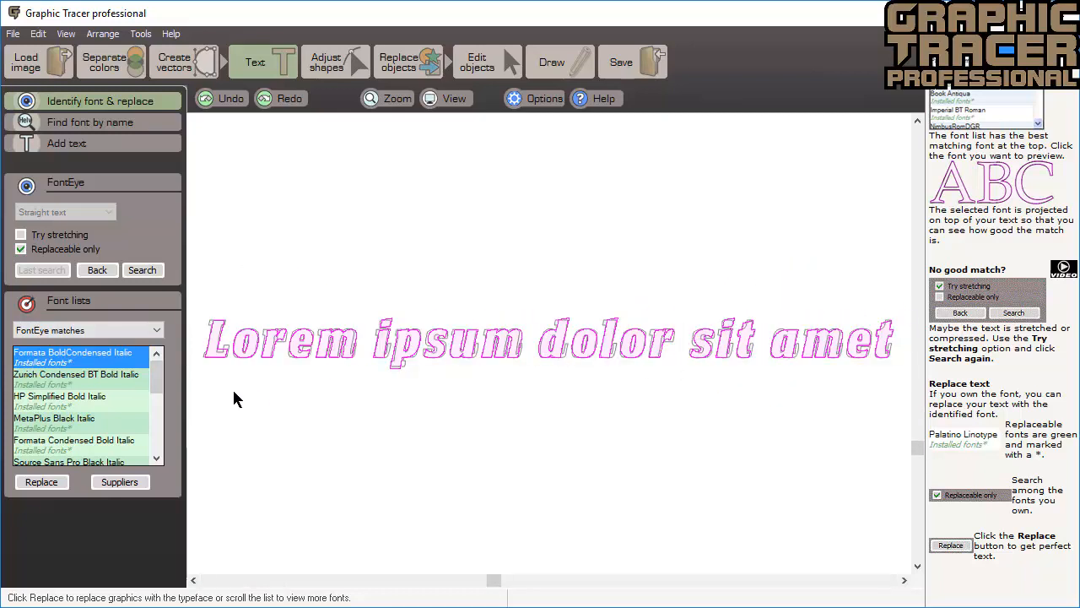
click(106, 381)
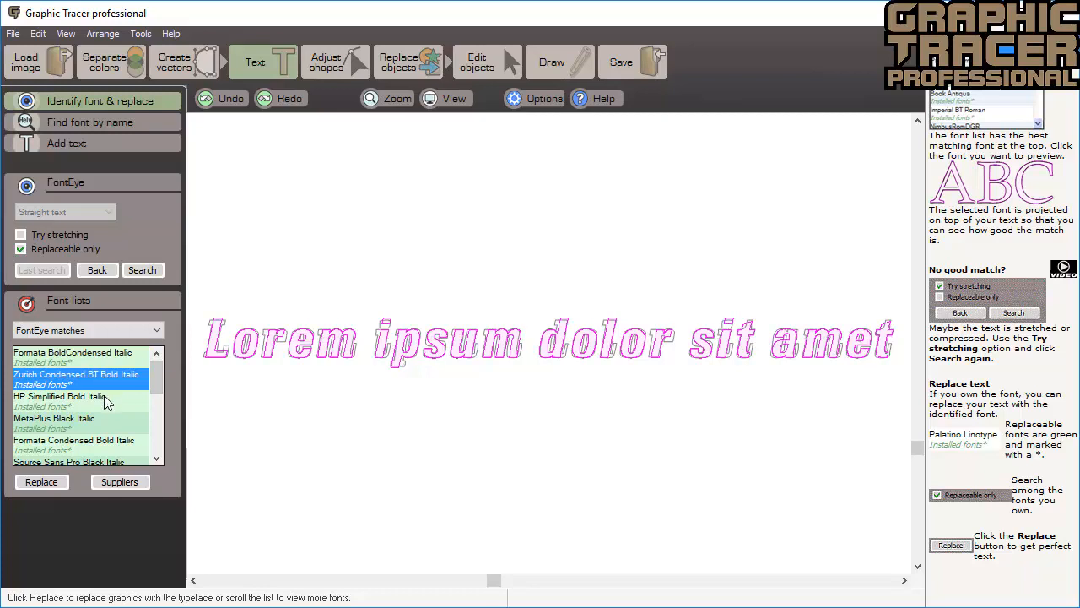
click(106, 400)
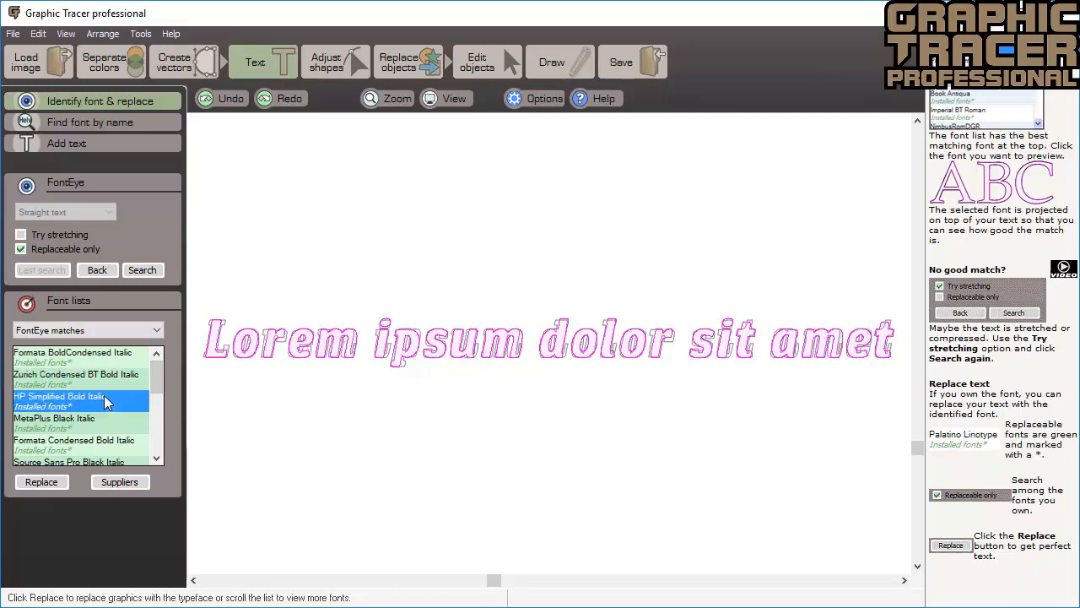
Step: Repeat the search without the replaceable-only limit and open the supplier search for Bullpen Heavy Italic, keeping Dafont as supplier
click(73, 249)
click(155, 268)
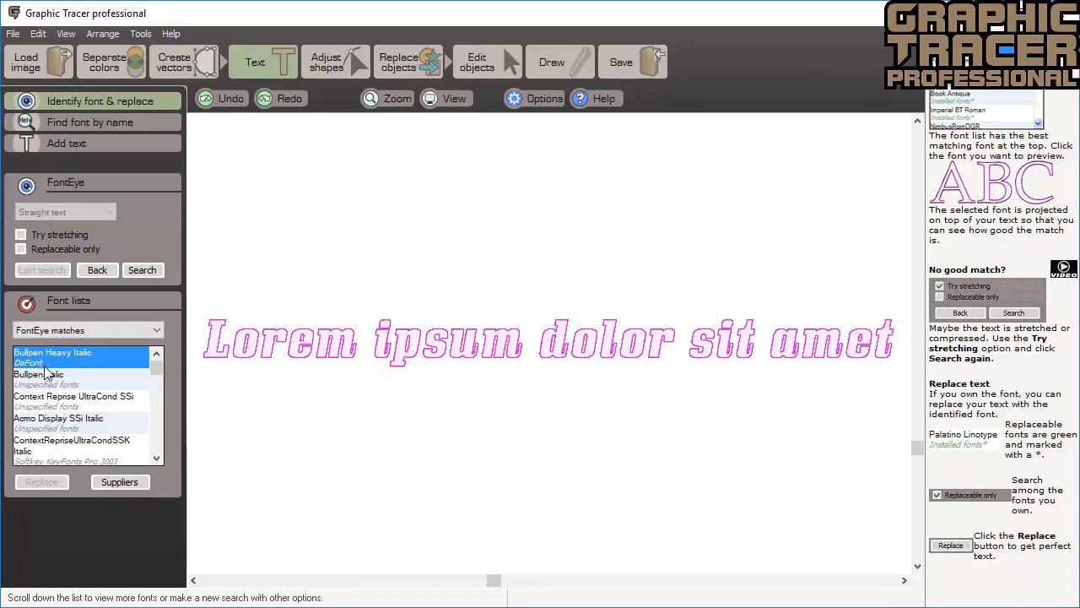
click(119, 482)
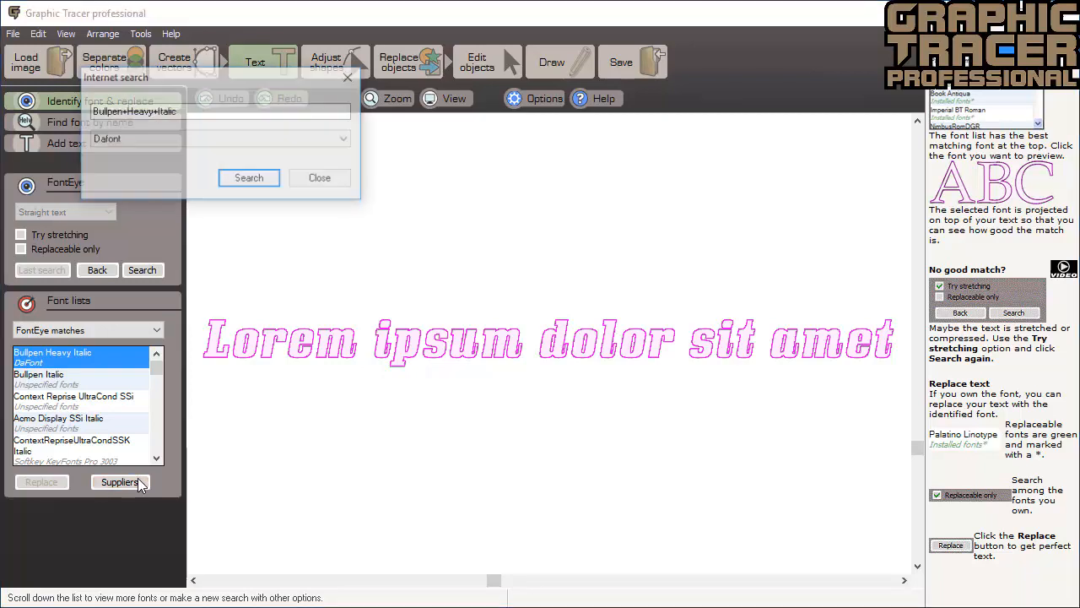
click(133, 141)
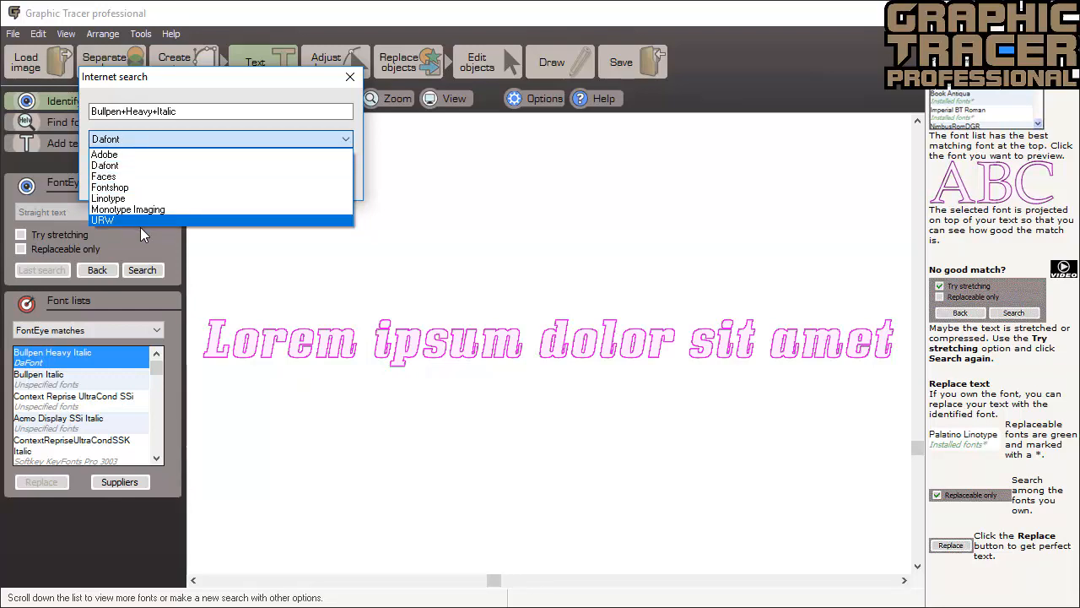
click(321, 99)
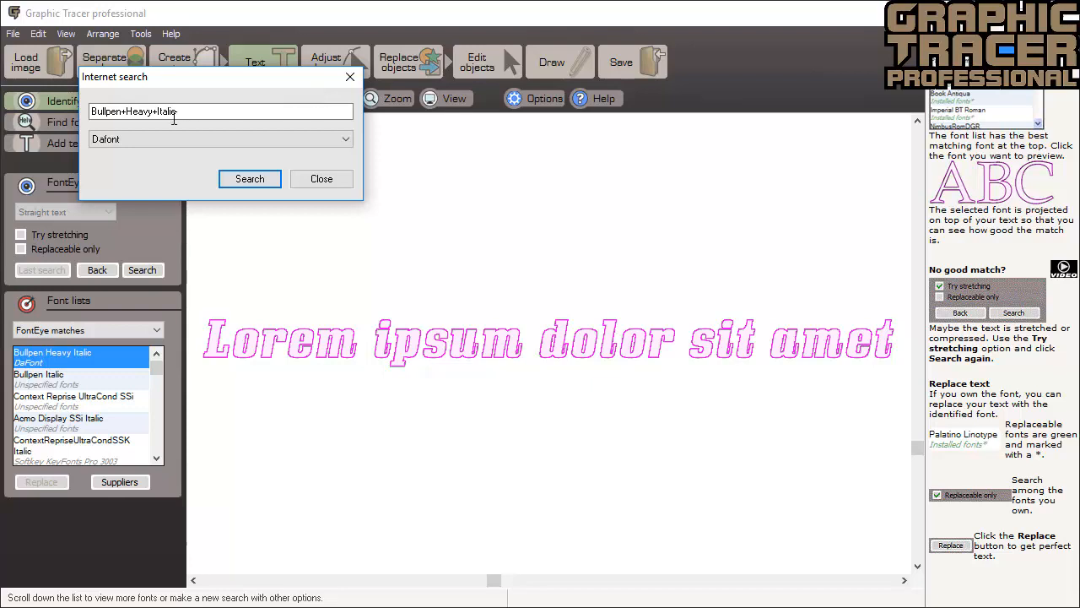
Step: Shorten the supplier search term to Bullpen, search Dafont for it in the web browser, and download the Bullpen font
drag(120, 111, 189, 110)
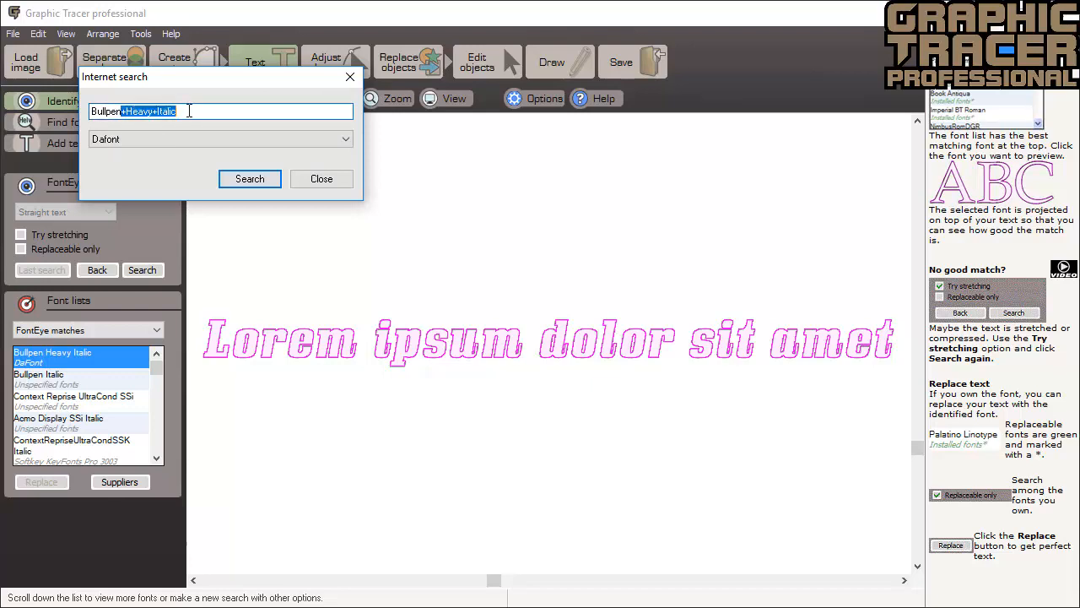
key(Delete)
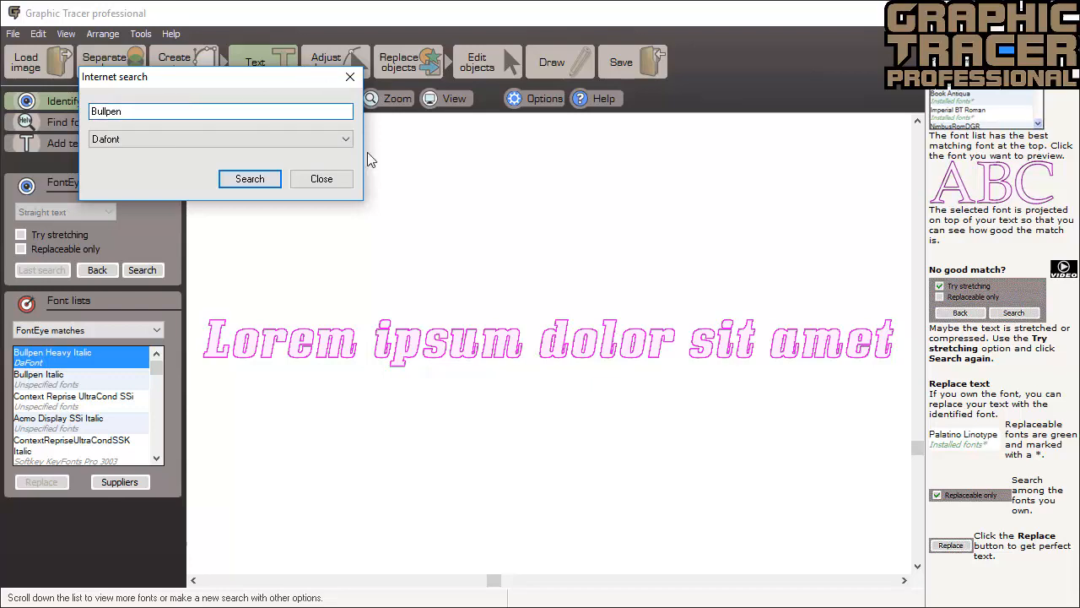
click(257, 188)
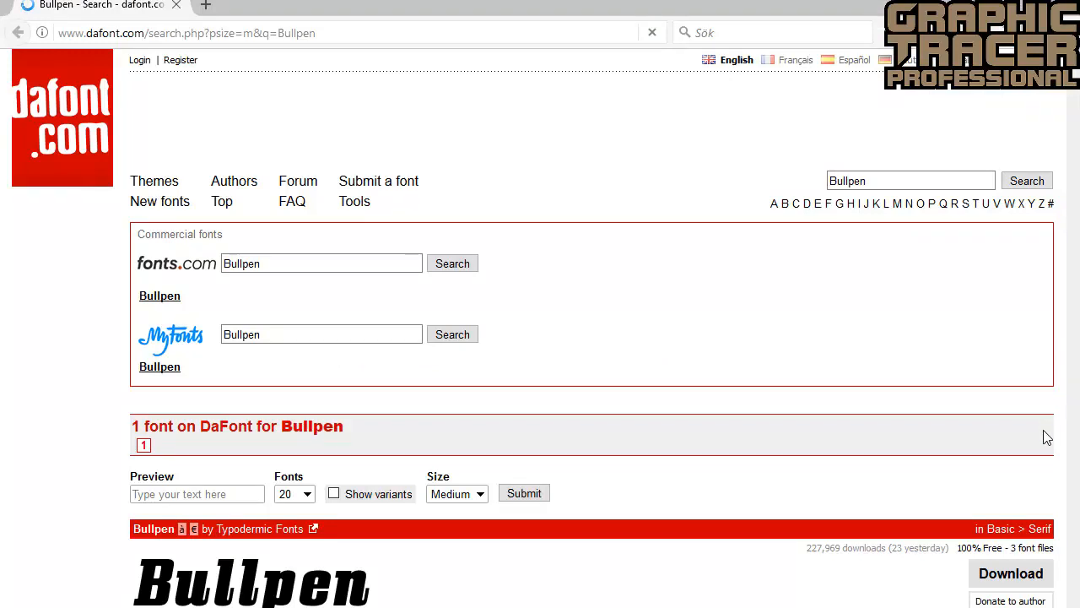
click(1012, 575)
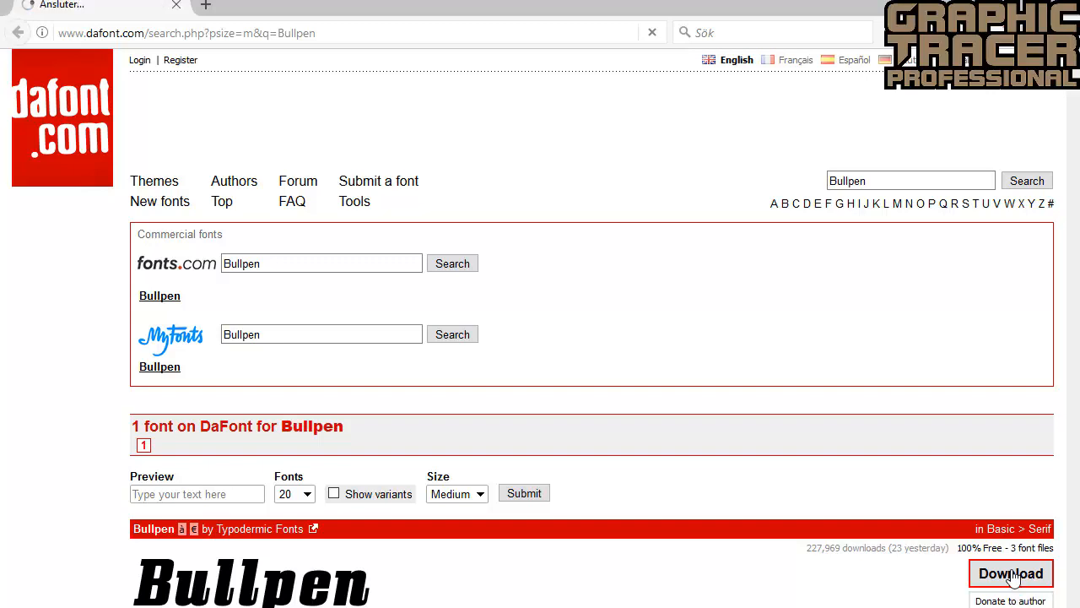